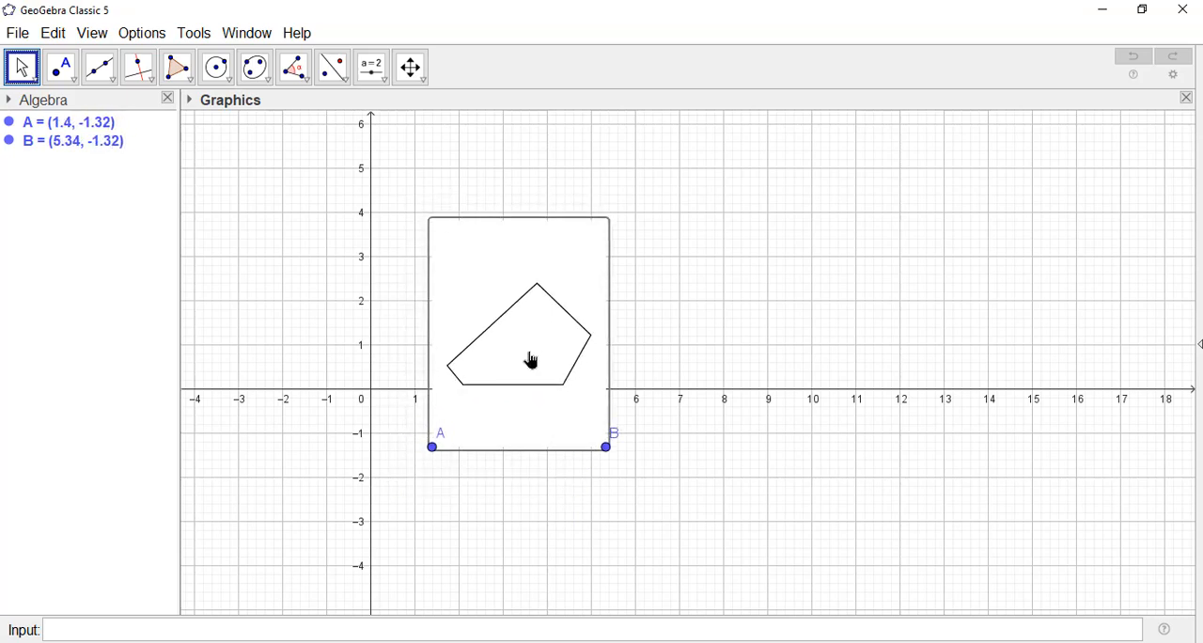
Step: Hide points A and B at the lower corners of the inserted pentagon image
scroll(686, 477, "up", 2)
scroll(683, 485, "up", 1)
left_click_drag(664, 470, 782, 525)
scroll(562, 386, "up", 1)
left_click_drag(562, 386, 551, 391)
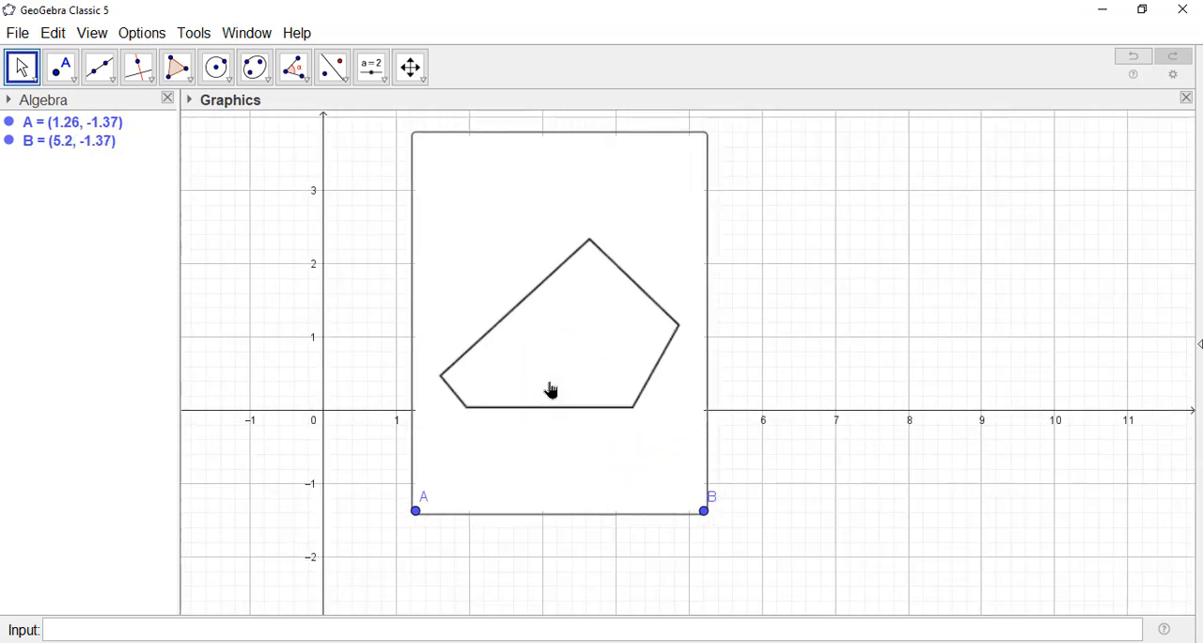
left_click(9, 123)
left_click(8, 140)
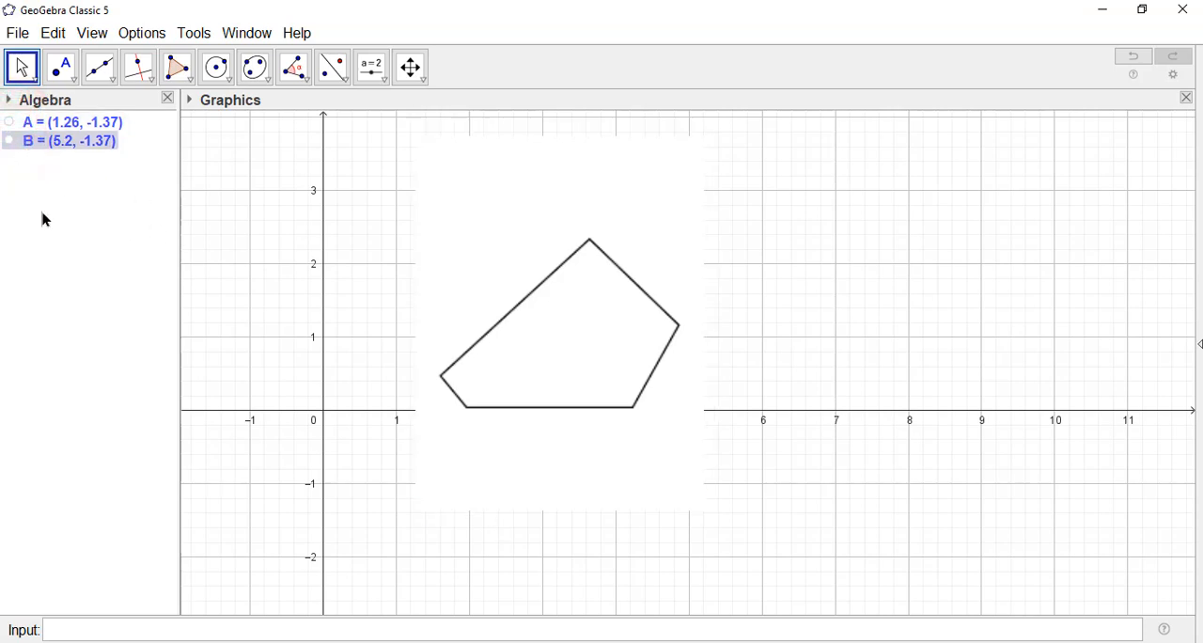
Step: Fix the pentagon image so it cannot be moved in the graphics view
right_click(566, 350)
left_click(623, 402)
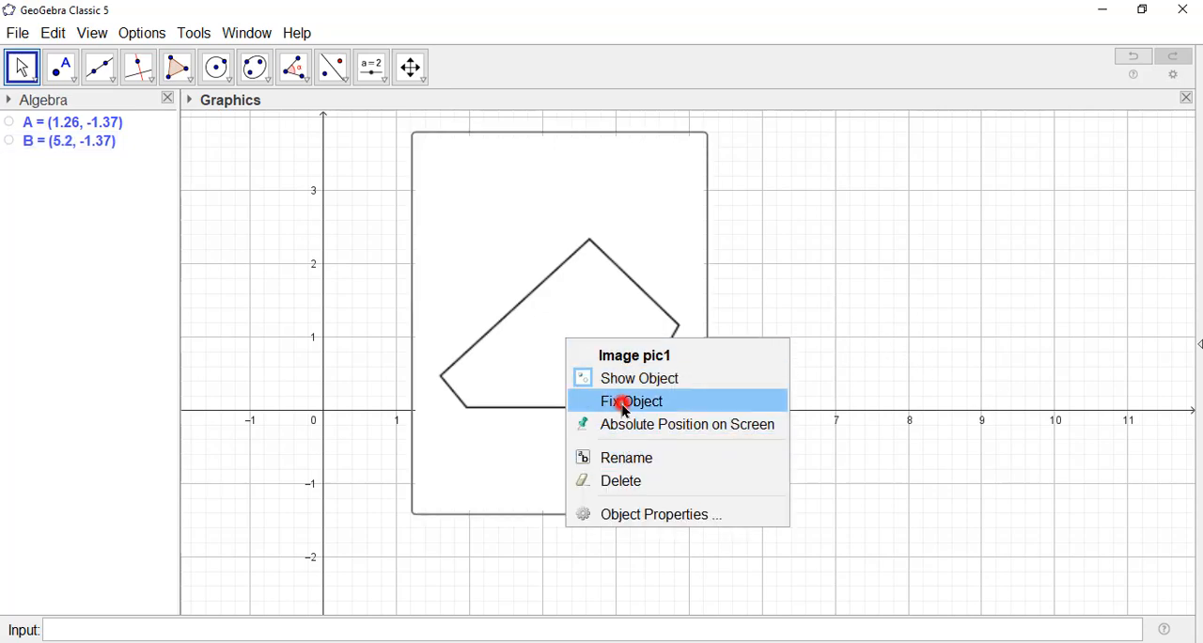
mouse_move(779, 389)
left_mouse_down()
mouse_move(752, 425)
mouse_move(768, 401)
left_mouse_up()
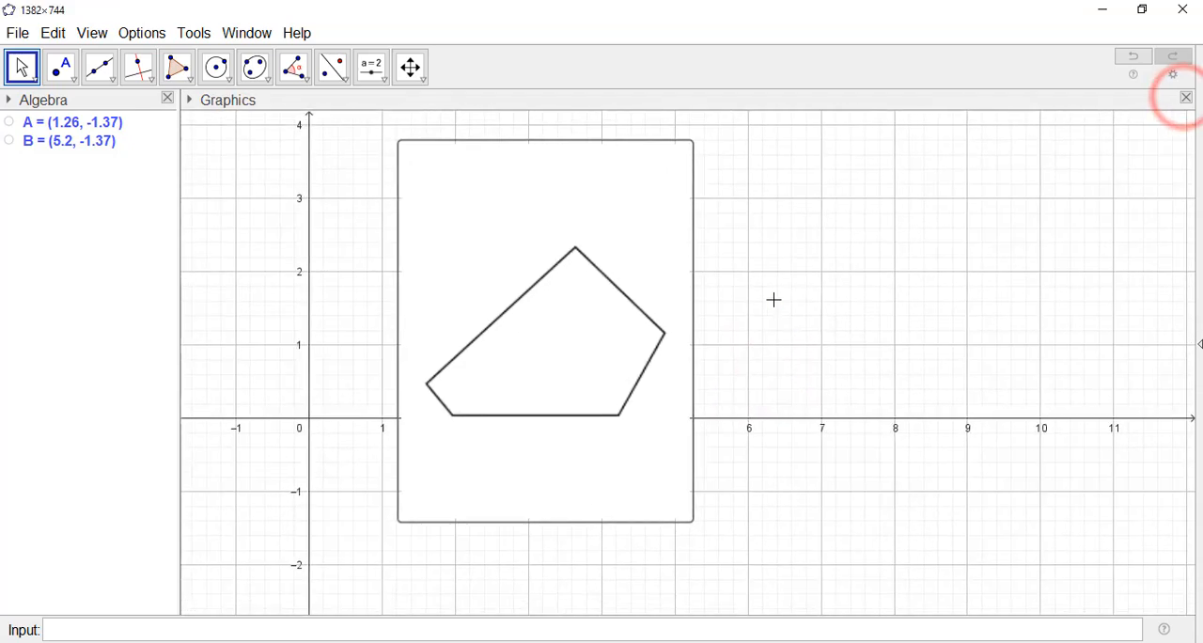
left_click(774, 299)
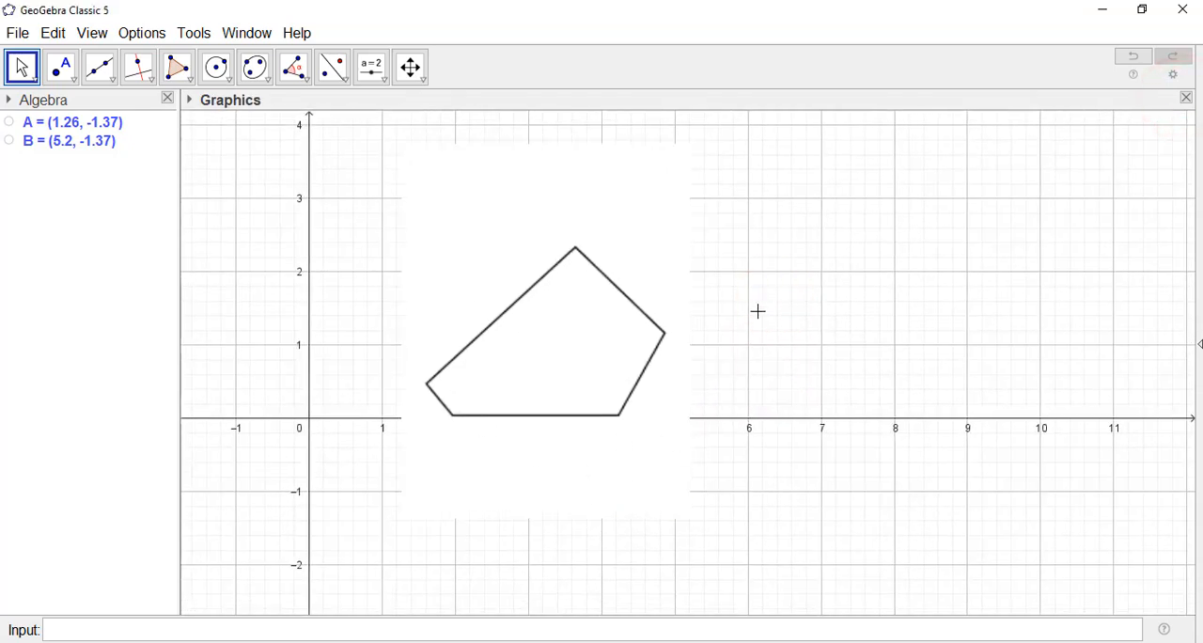
Step: Make the pentagon image a background image in its object properties
right_click(598, 348)
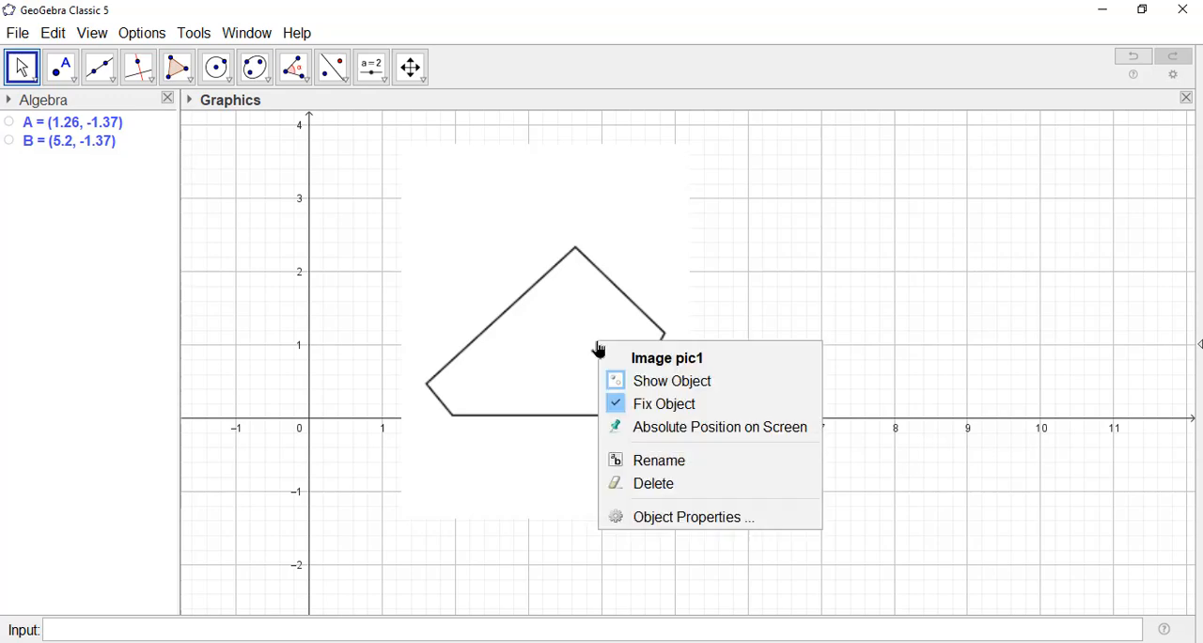
left_click(703, 516)
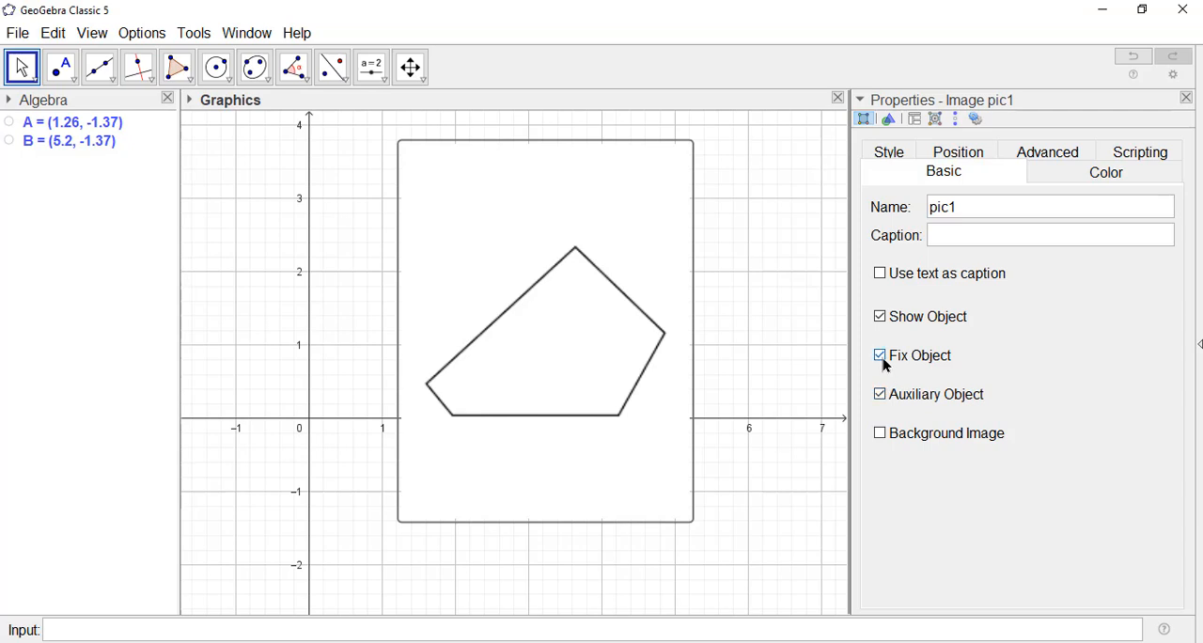
left_click(879, 433)
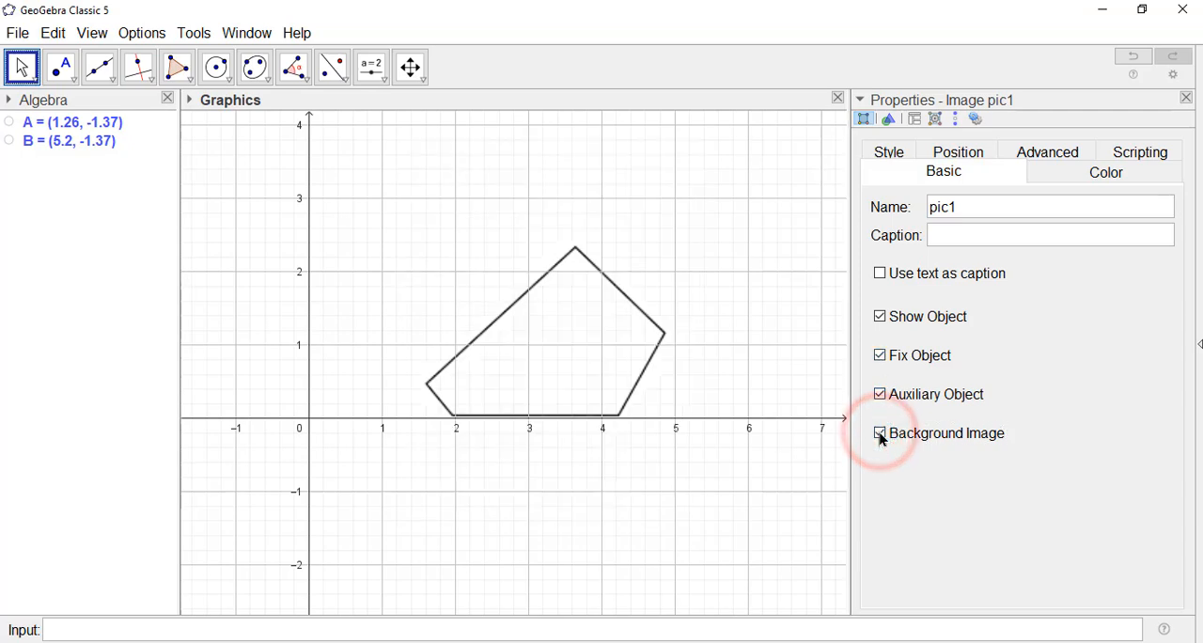
left_click(880, 433)
left_click(880, 433)
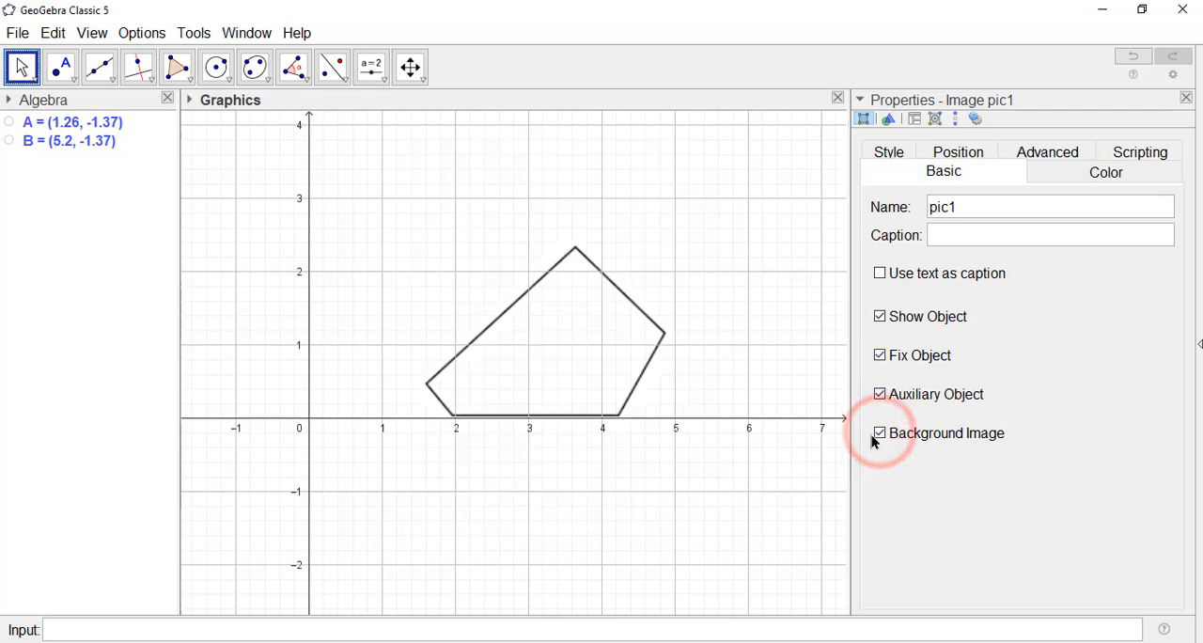
left_click(1186, 98)
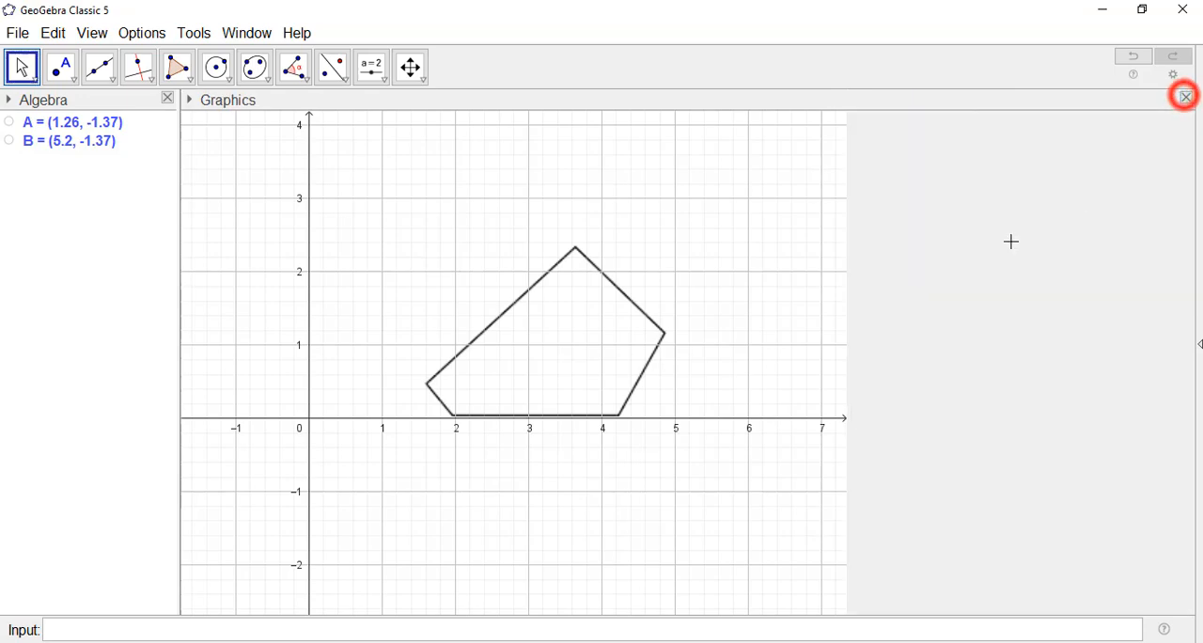
Step: Place points on the pentagon's five corners at about (1.61, 0.5), (3.64, 2.34), (4.87, 1.16), (4.23, 0.04) and (2, 0)
scroll(613, 451, "up", 2)
left_click_drag(607, 492, 727, 546)
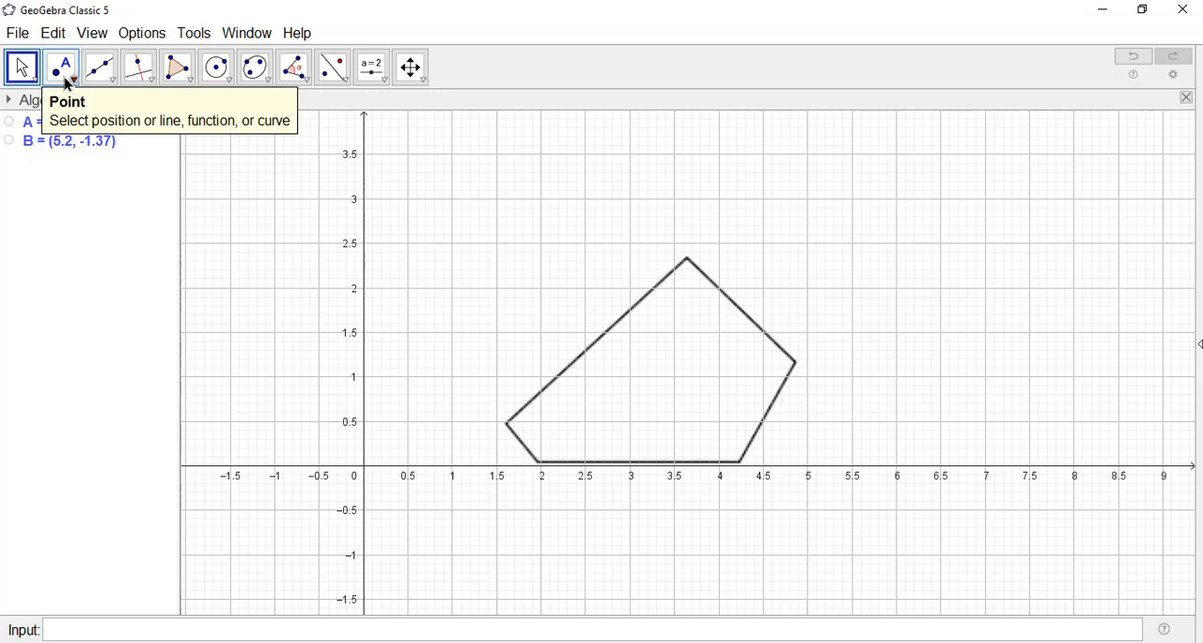
left_click(61, 68)
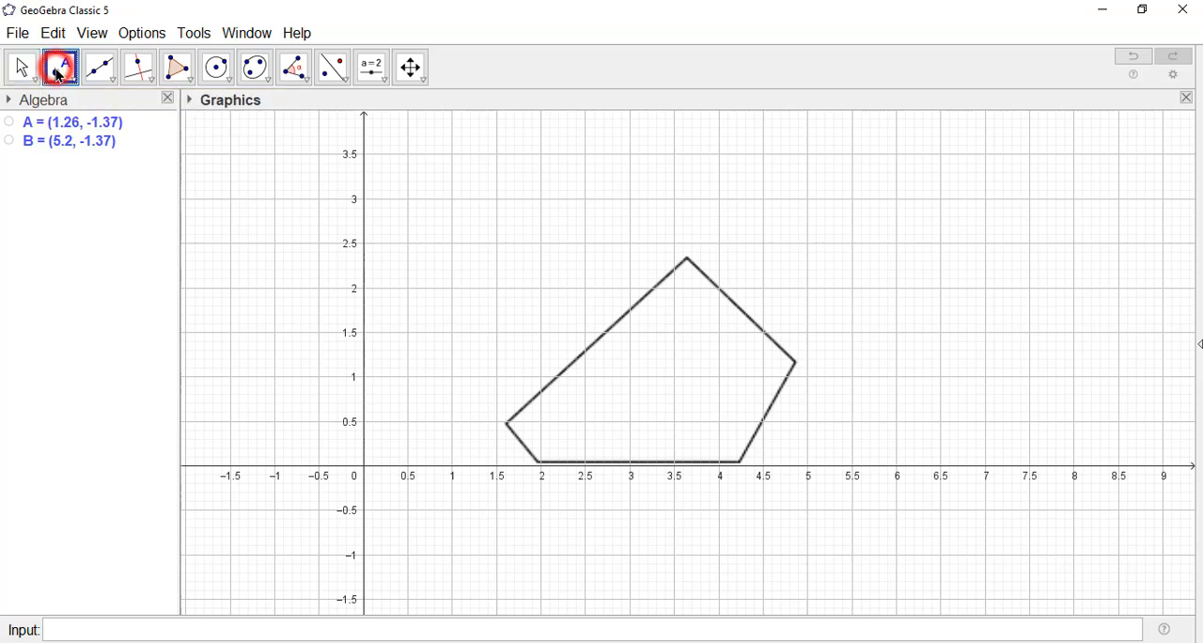
left_click(507, 421)
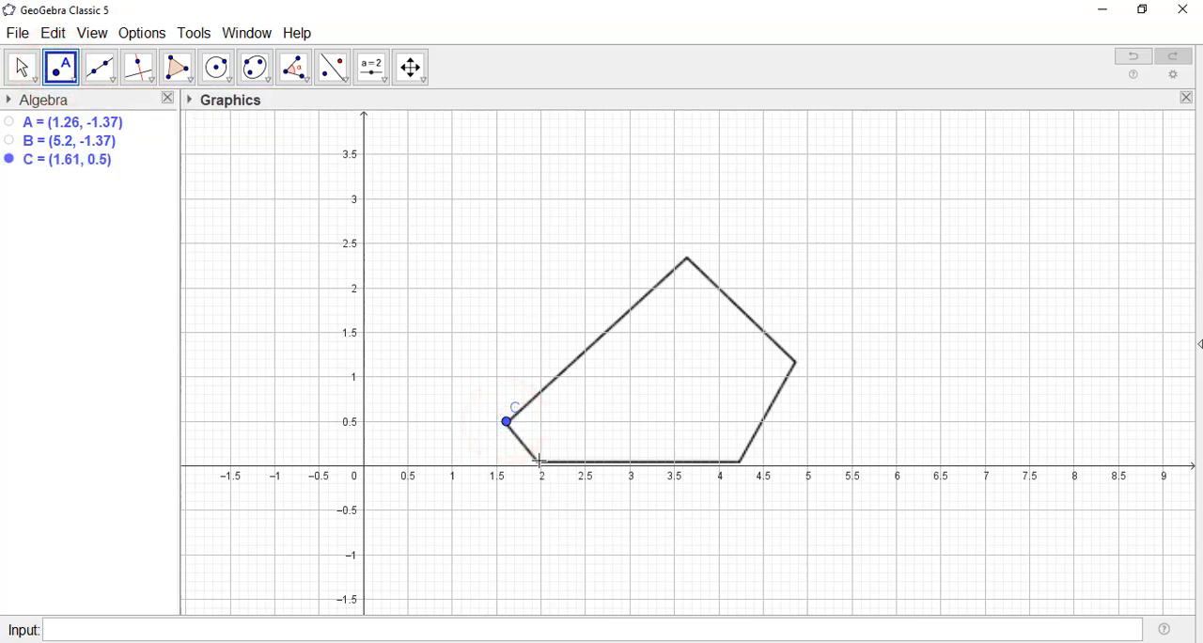
left_click(687, 257)
left_click(796, 363)
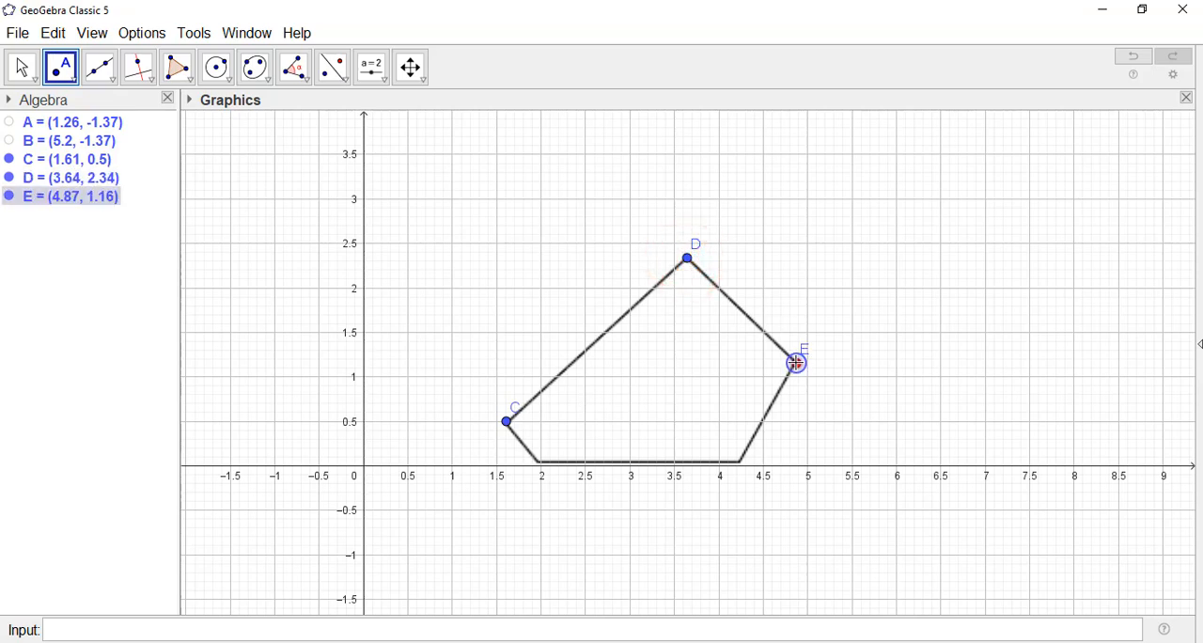
left_click(739, 461)
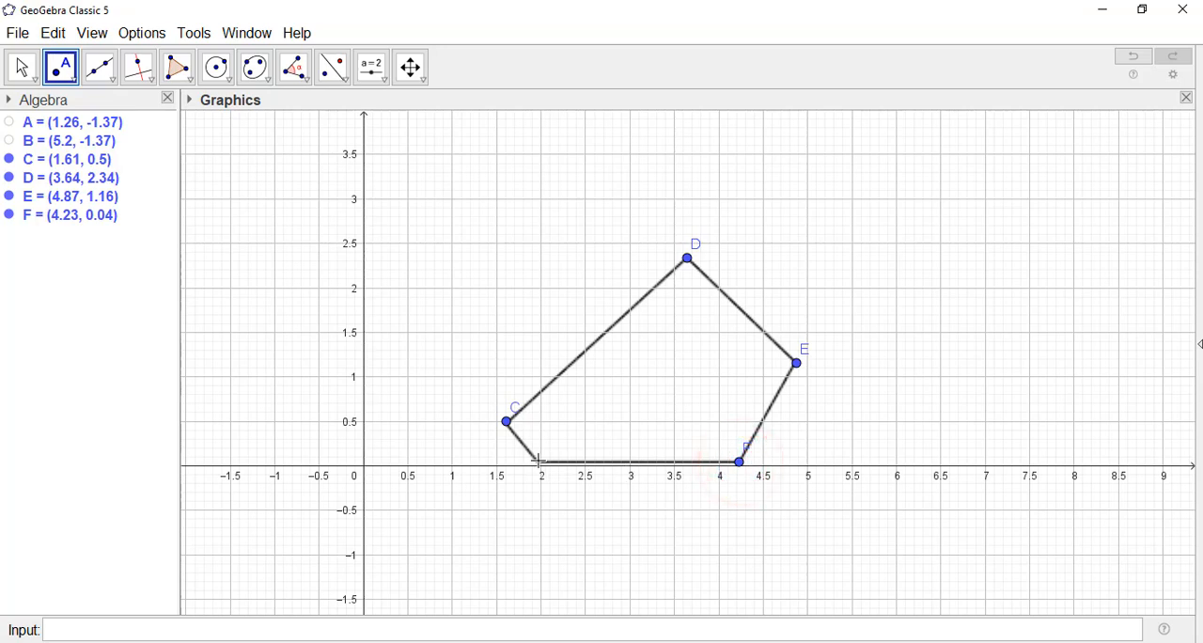
left_click(540, 464)
Step: Move point G onto the pentagon's lower-left corner at about (1.98, 0.06) and shift point F's label off the slanted edge
left_click(16, 65)
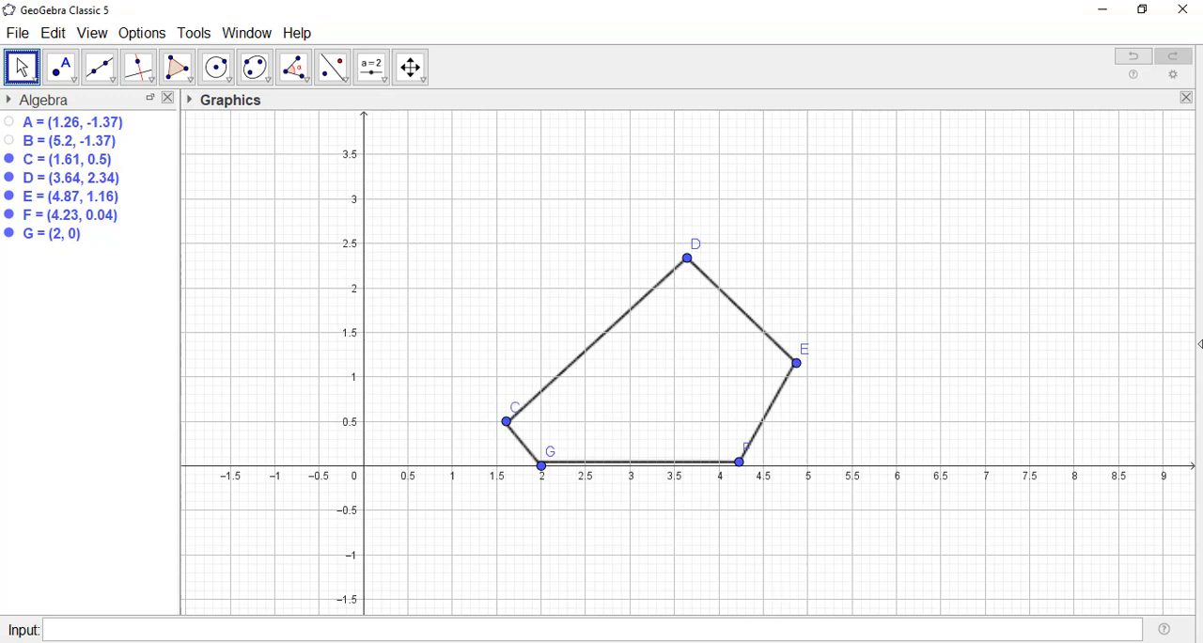
left_click(541, 466)
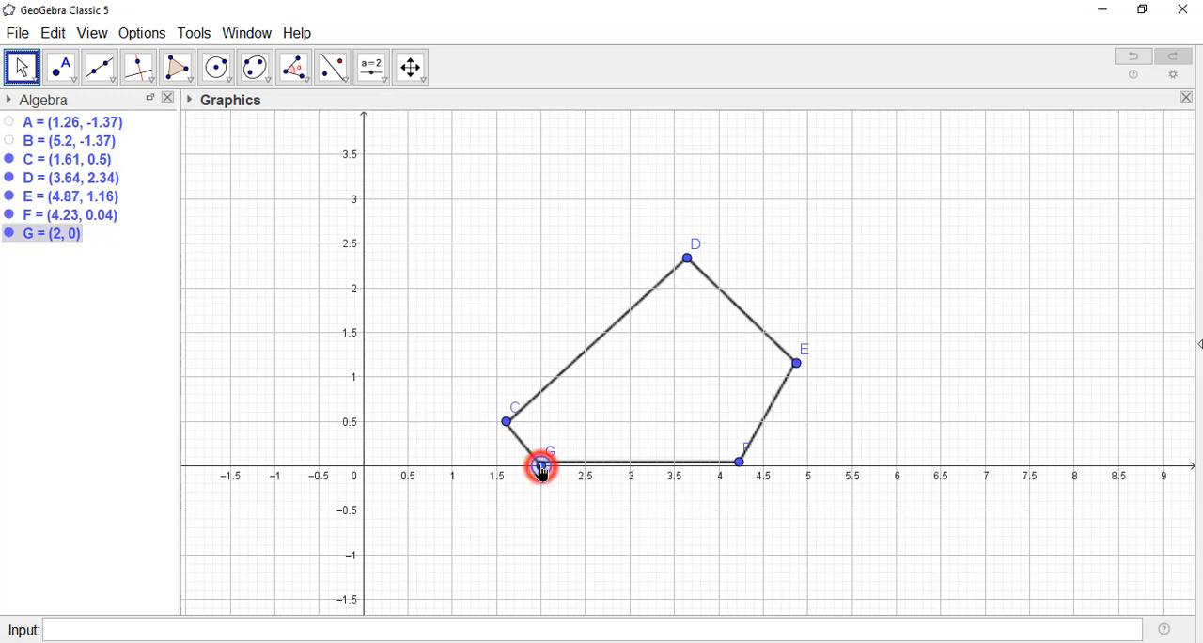
left_click_drag(541, 466, 540, 462)
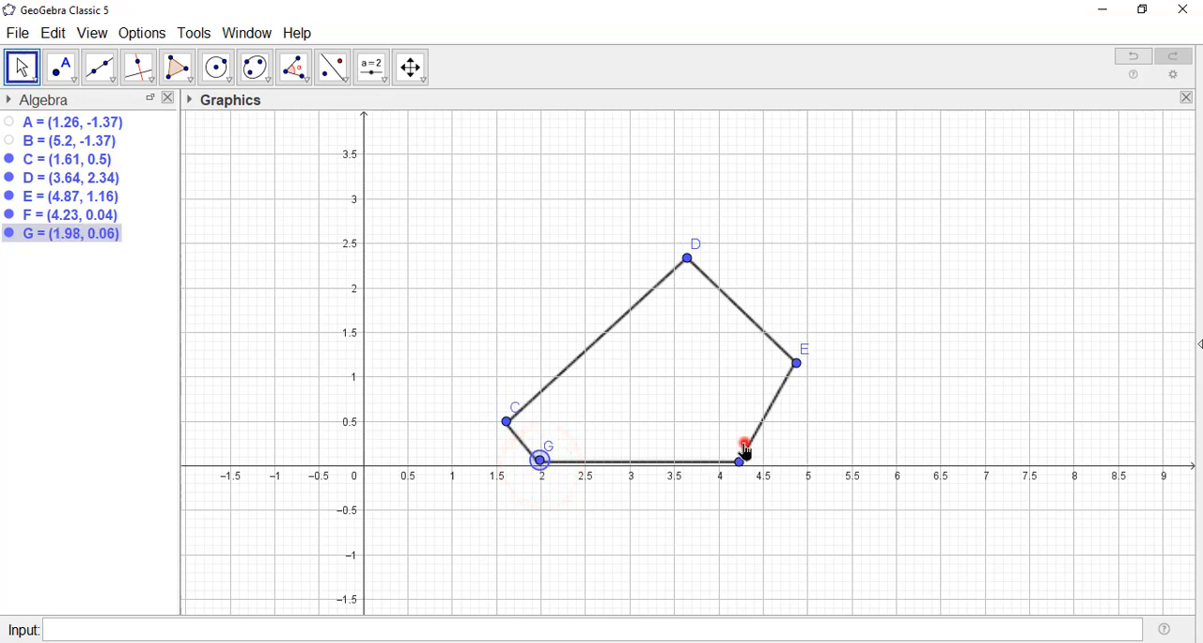
left_click(24, 67)
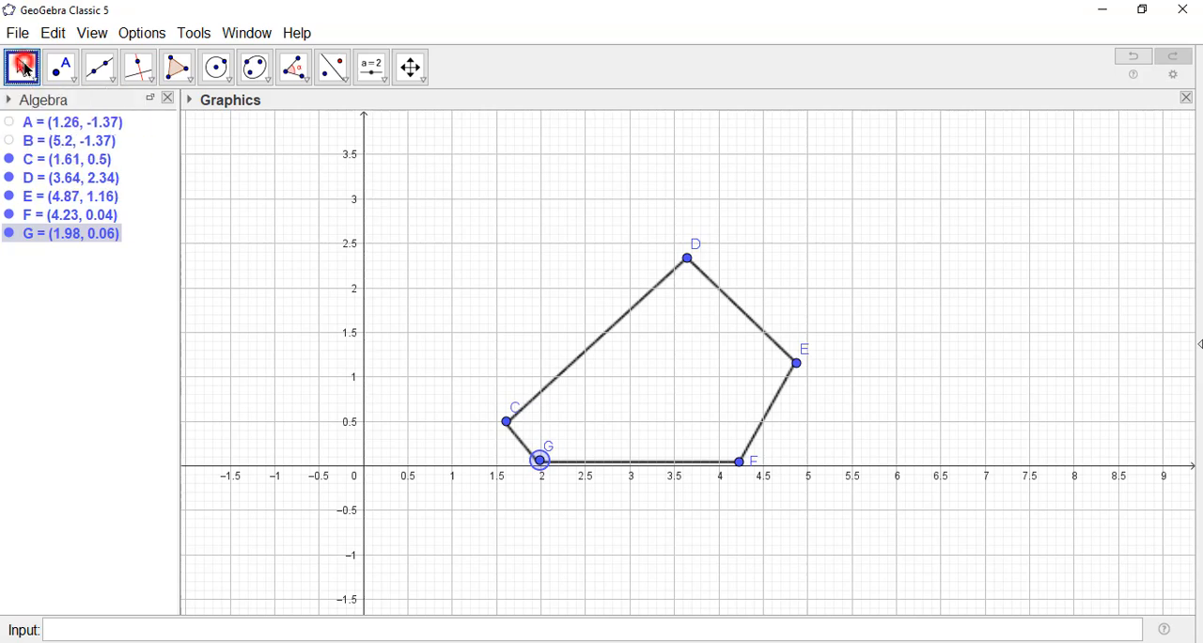
Step: Place a point on the edge between C and D at about (1.99, 0.83) and set its x-coordinate to 1.98
left_click(62, 68)
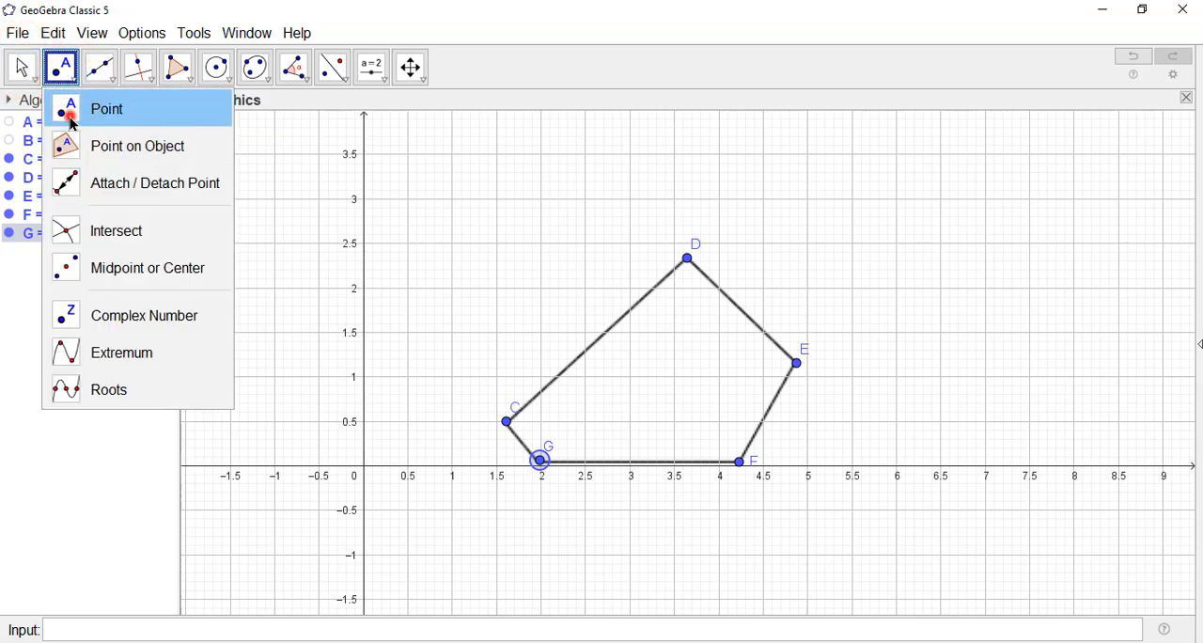
left_click(73, 120)
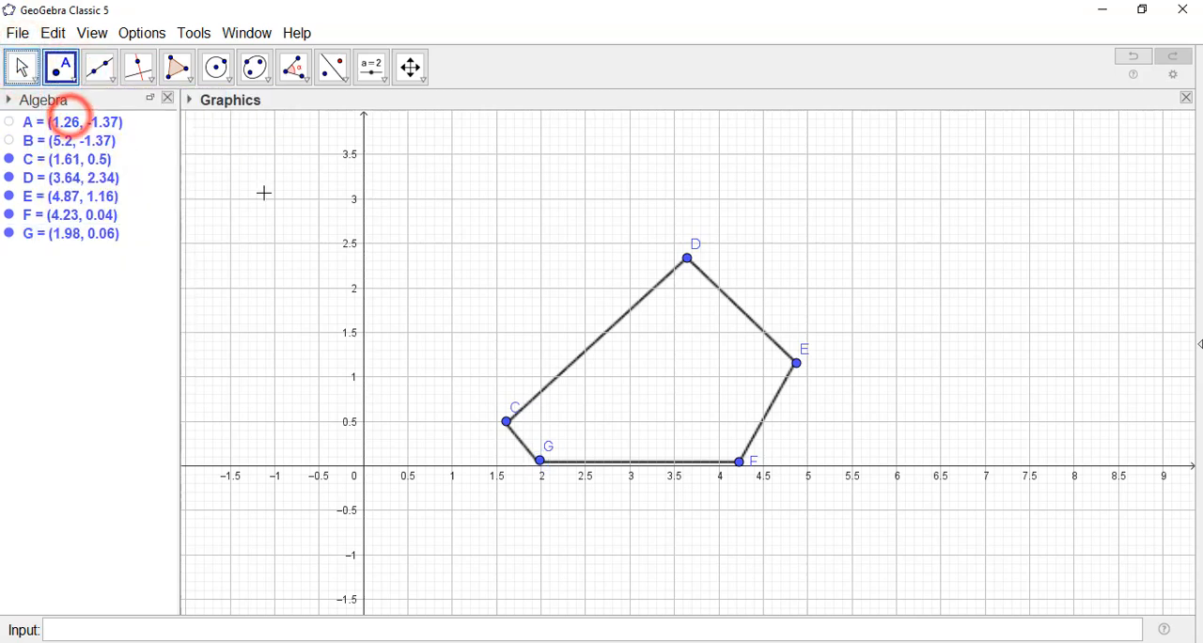
left_click(540, 391)
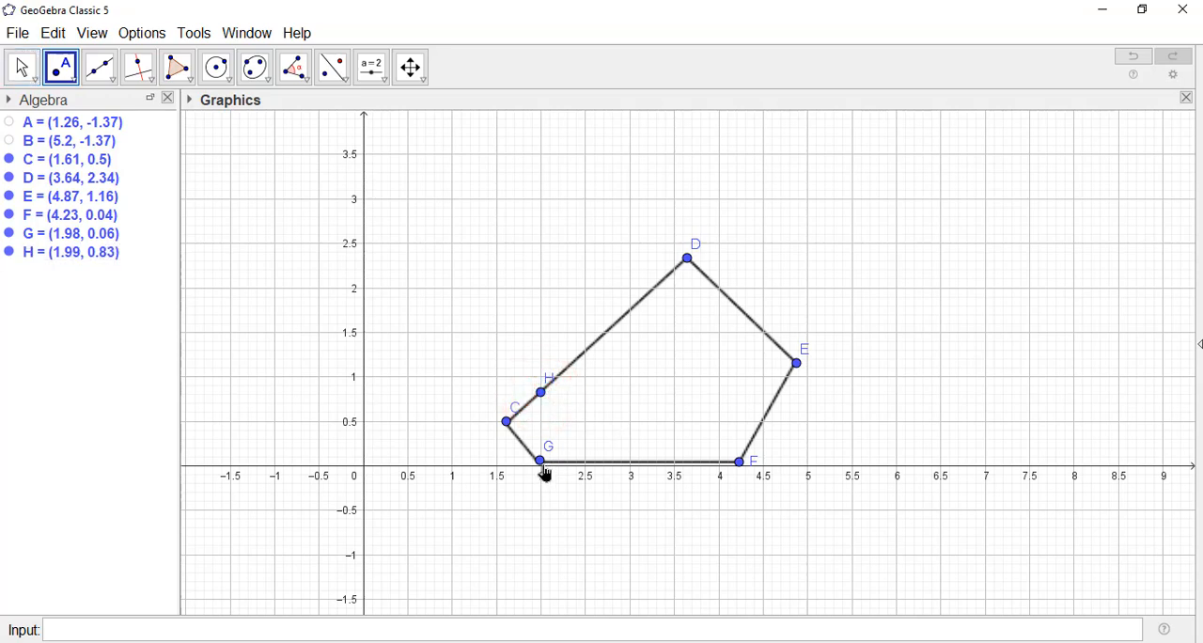
left_click(22, 66)
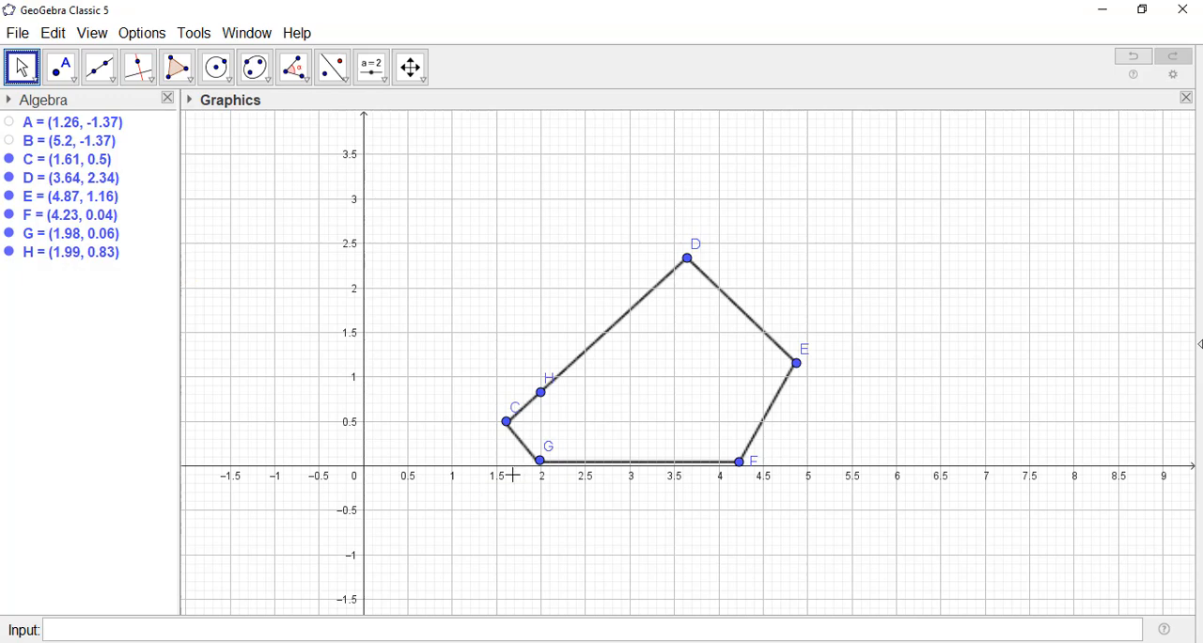
left_click(65, 256)
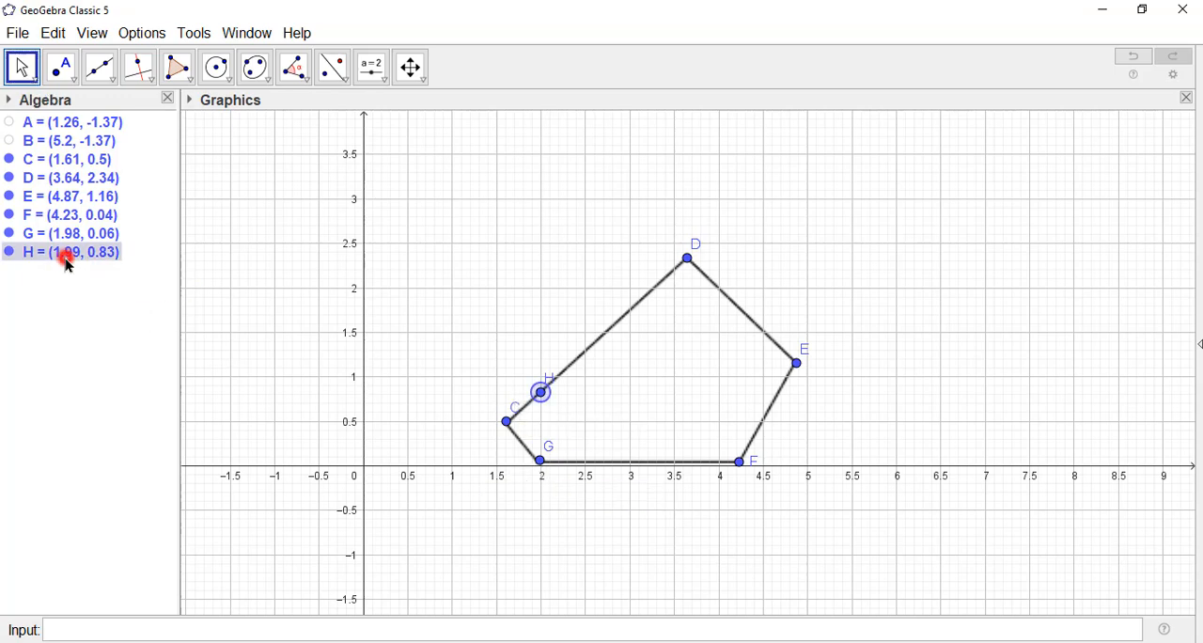
left_click(65, 256)
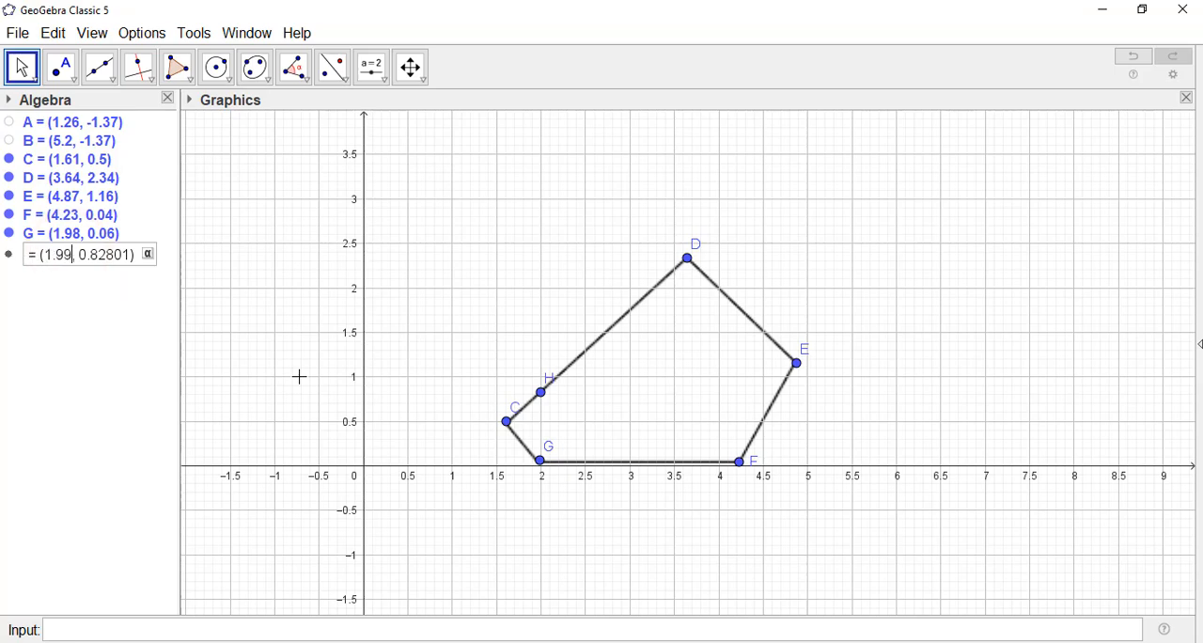
type("8")
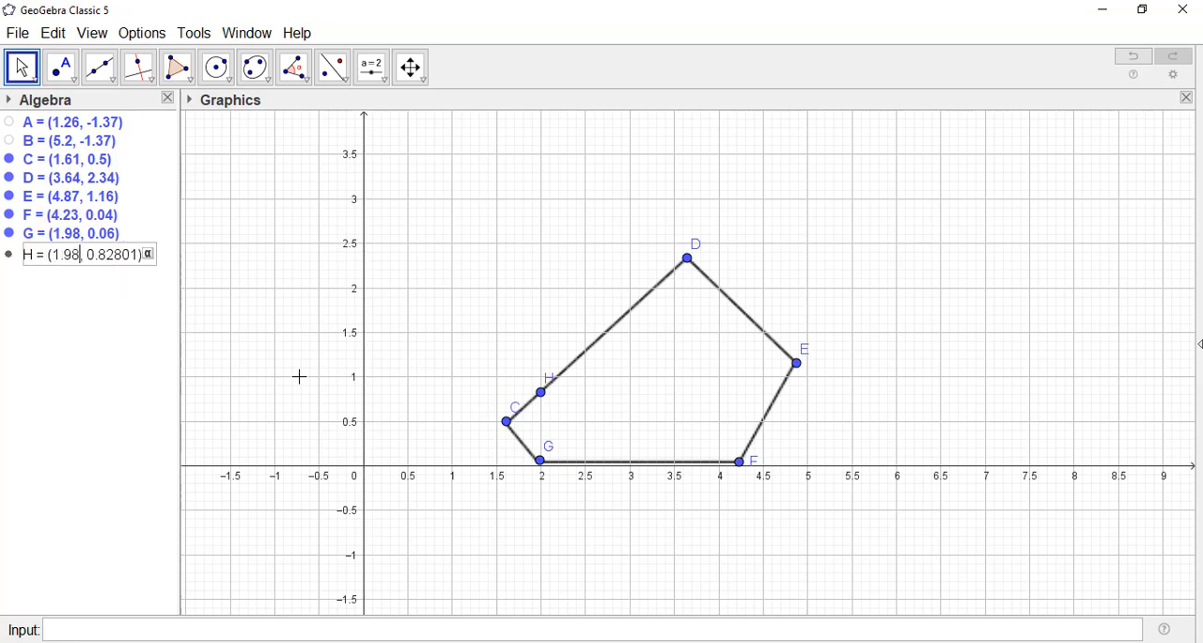
key("Return")
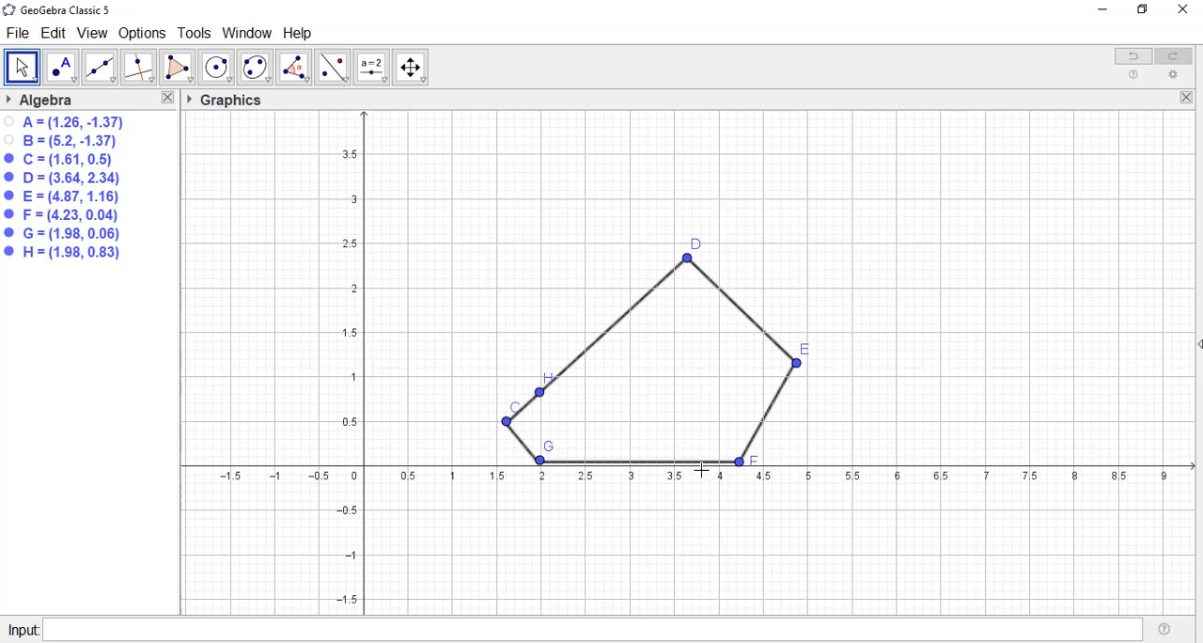
Step: Place a point on the edge between G and F at about (3.73, 0.05) and set its x-coordinate to 3.64
left_click(61, 68)
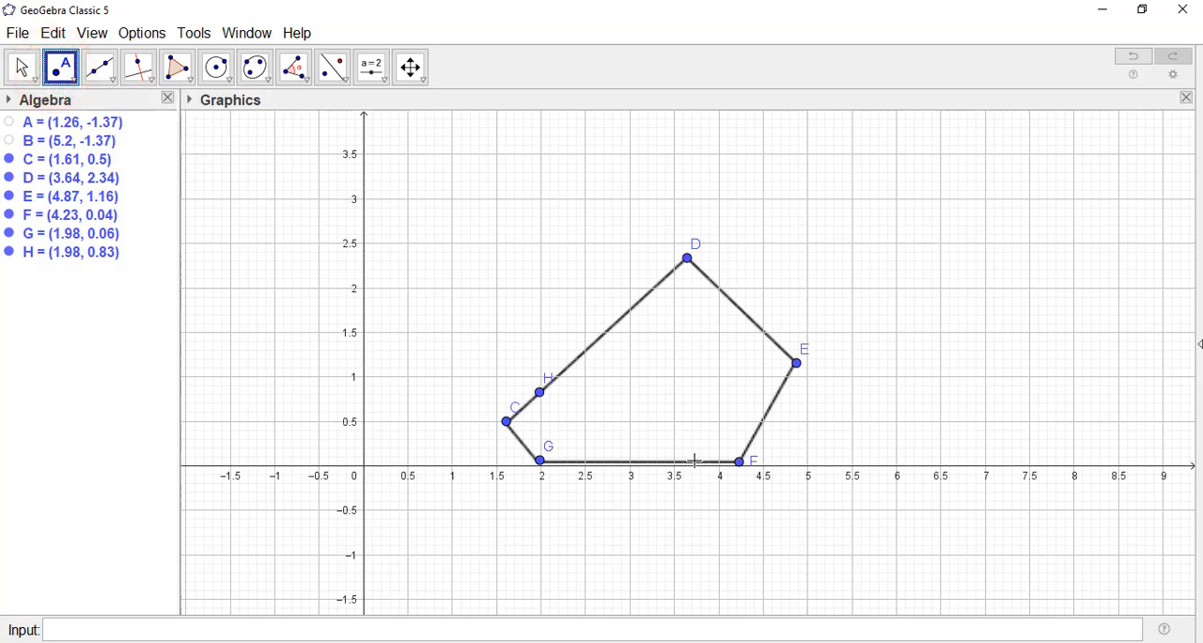
left_click(696, 460)
left_click(20, 66)
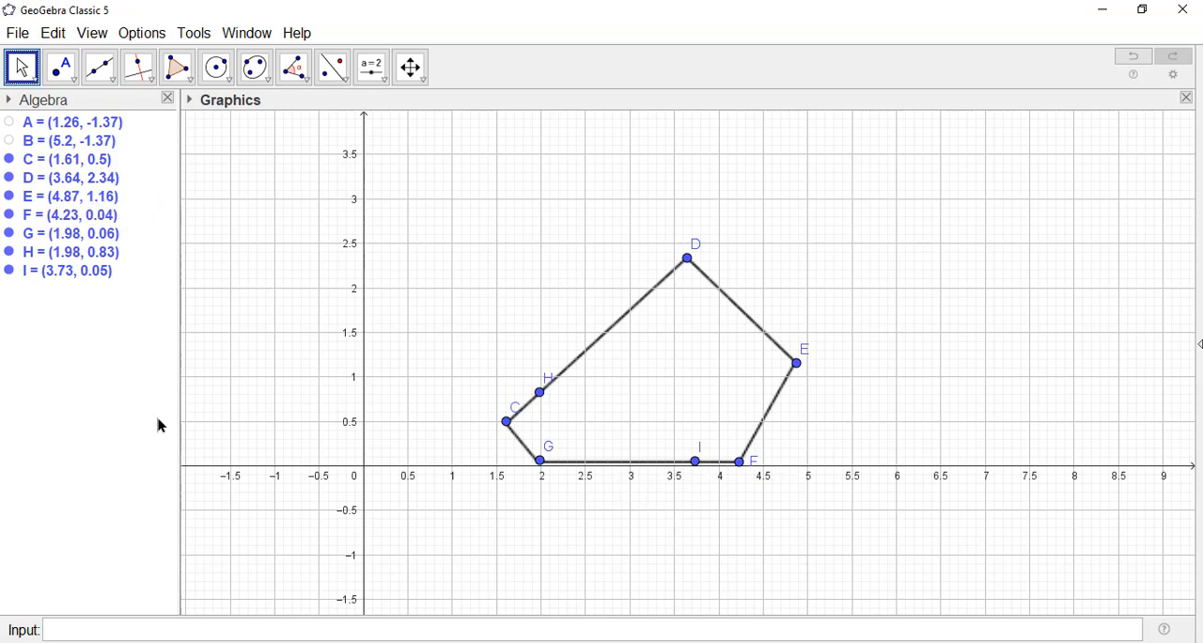
left_click(62, 278)
left_click(62, 276)
left_click(72, 273)
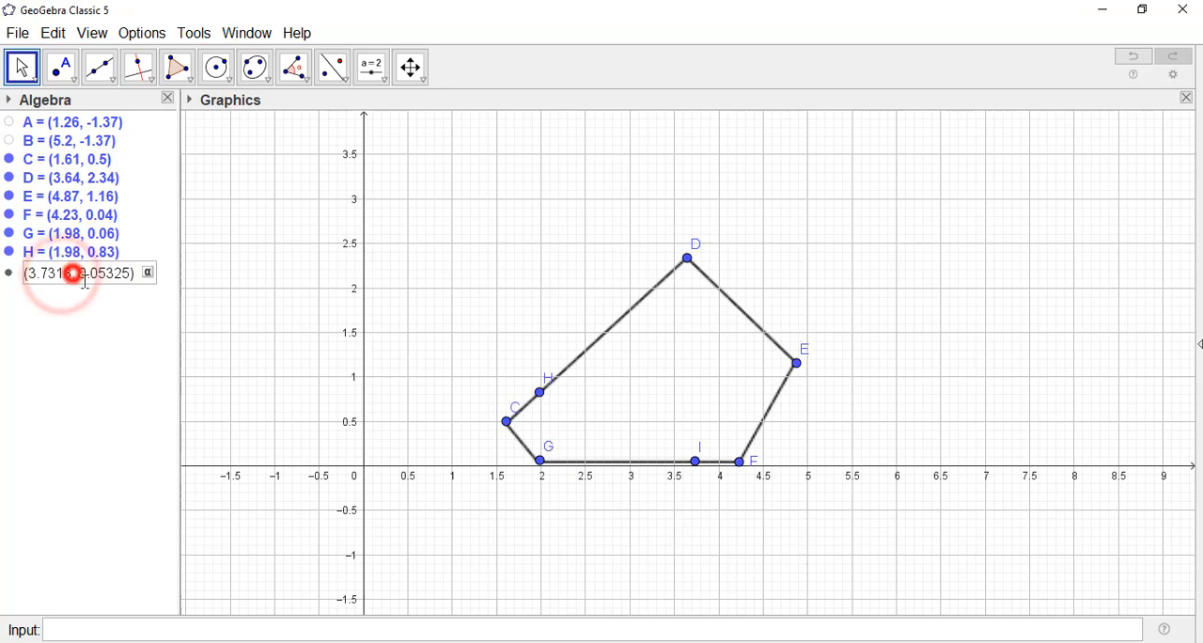
key("BackSpace")
key("BackSpace")
key("BackSpace")
key("BackSpace")
key("BackSpace")
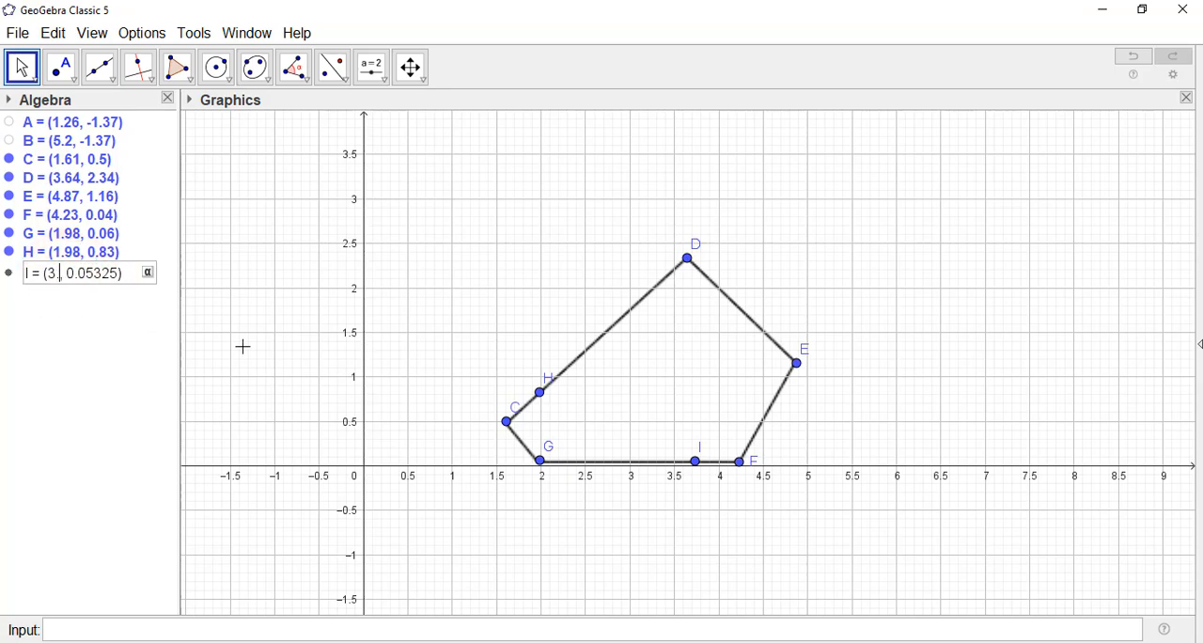
type(".64")
key("Return")
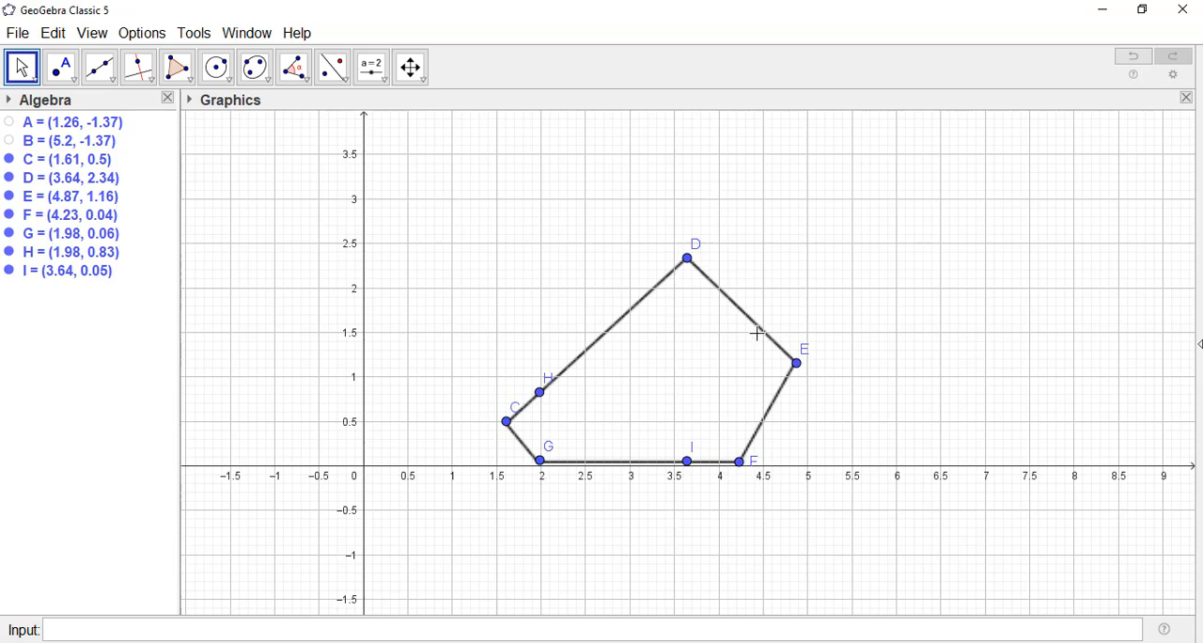
Step: Place a point on the edge between D and E at about (4.25, 1.75) and set its x-coordinate to 4.23
left_click(61, 68)
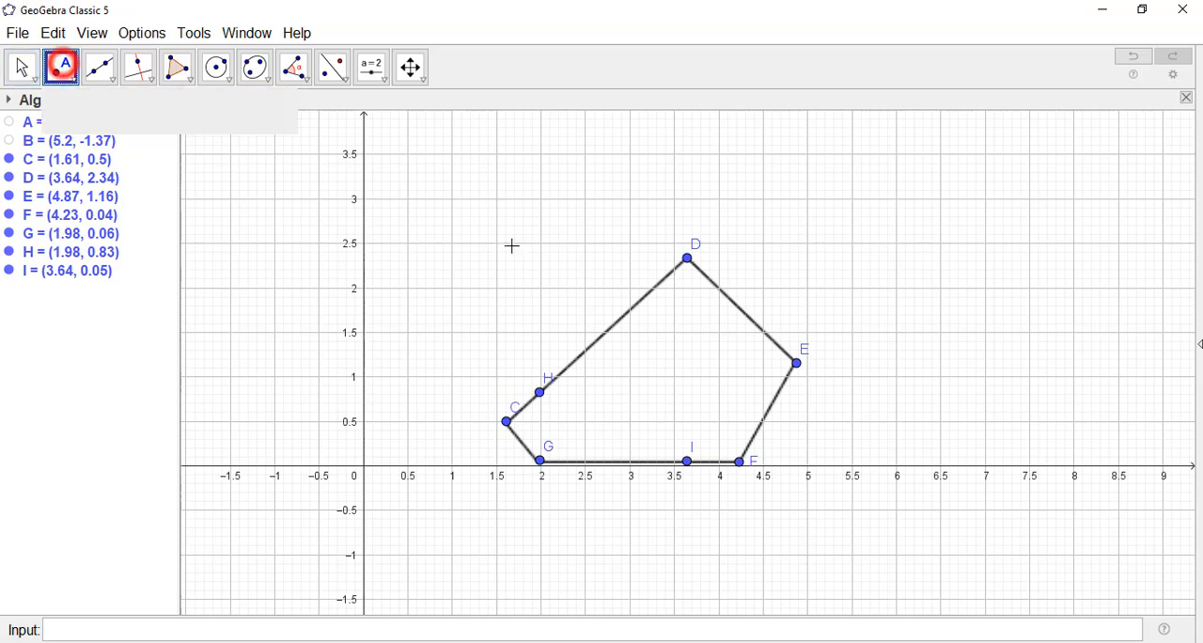
left_click(740, 308)
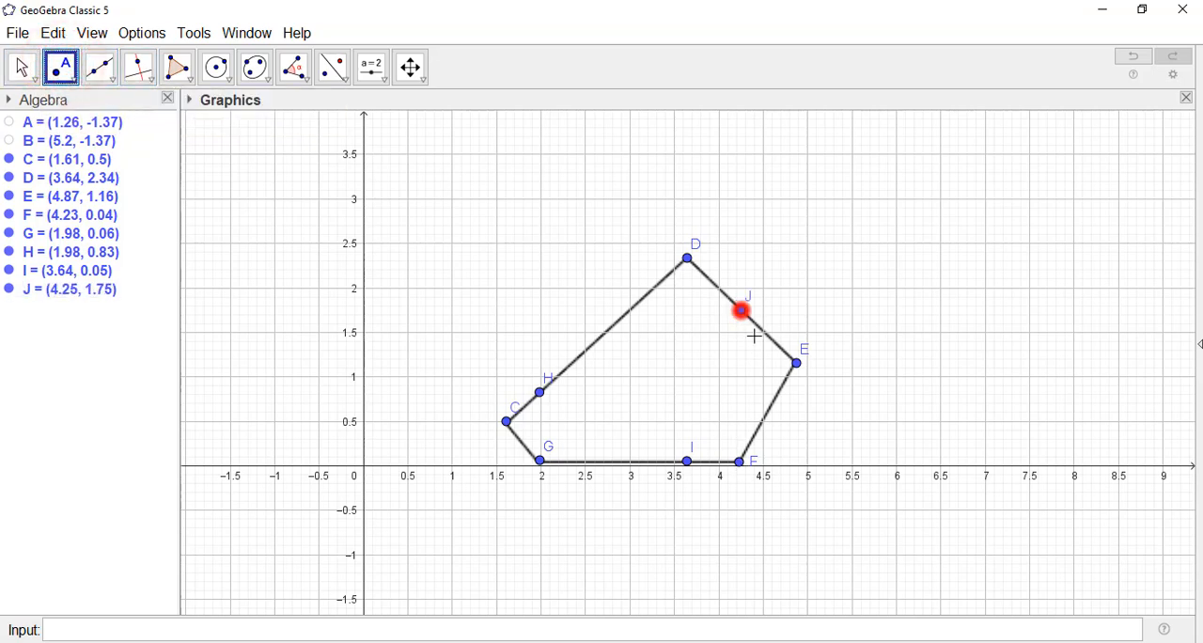
left_click(31, 71)
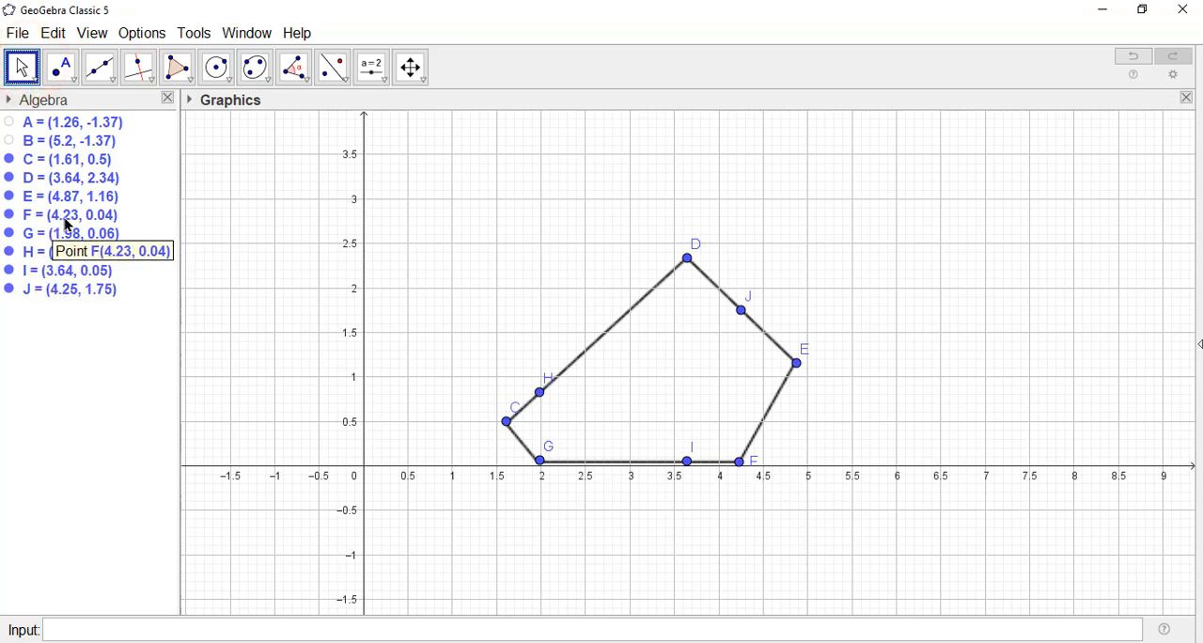
left_click(69, 293)
left_click(68, 293)
left_click(63, 293)
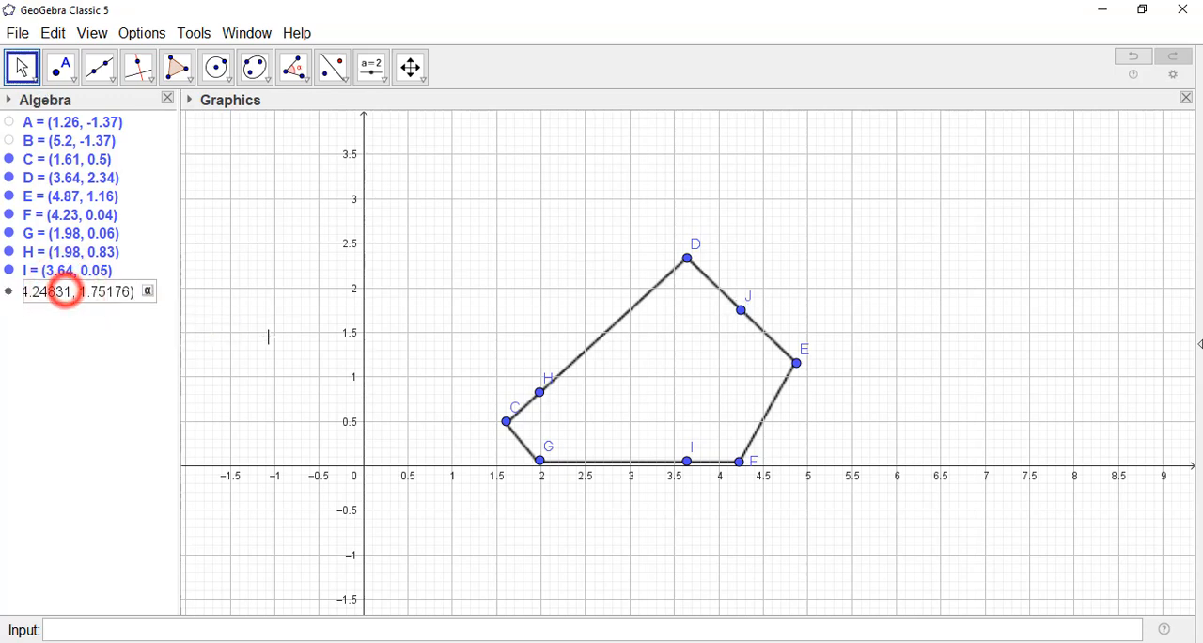
key("BackSpace")
key("BackSpace")
key("BackSpace")
key("BackSpace")
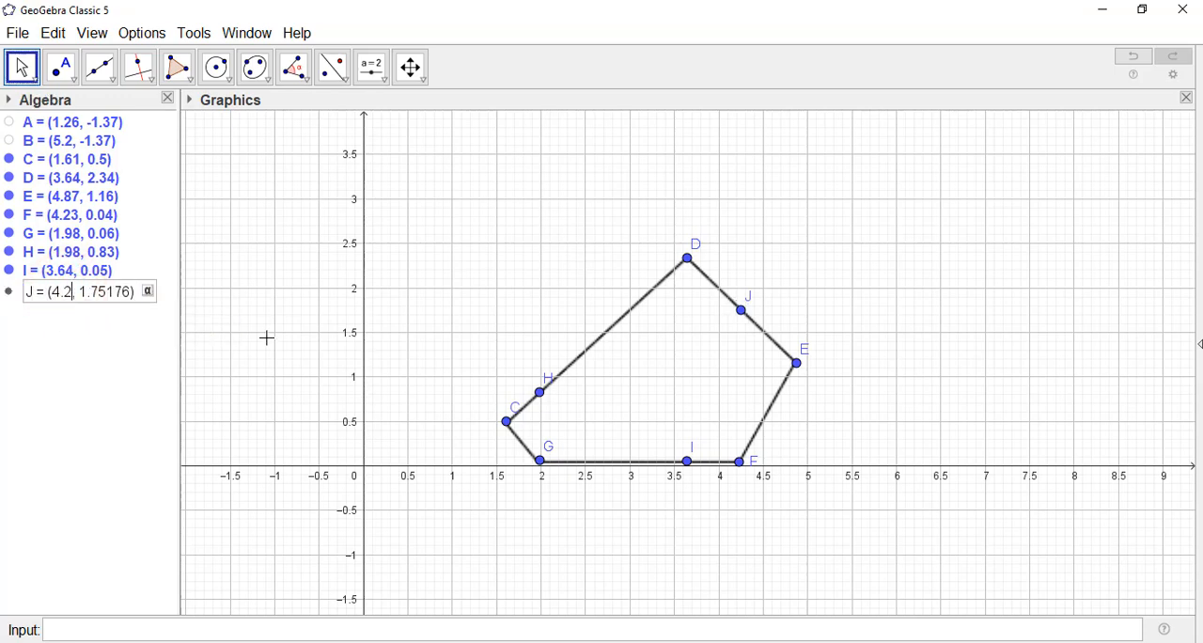
type("3")
key("Return")
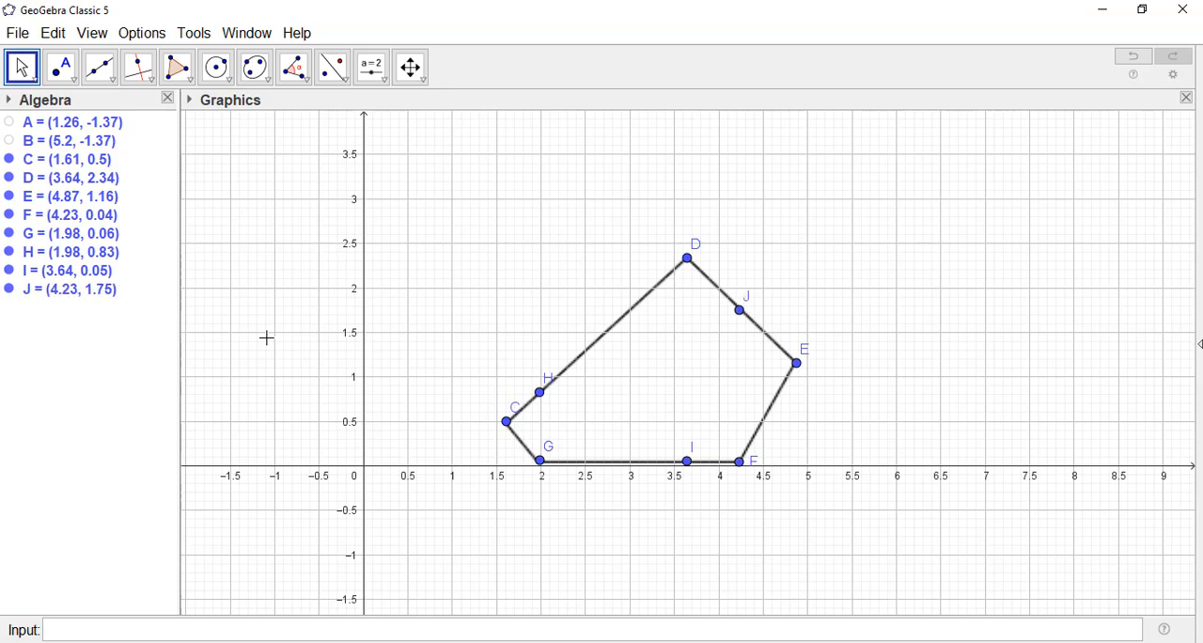
left_click(904, 424)
Step: Draw vertical segments from G to H, from I to D and from F to J to split the pentagon
scroll(714, 500, "up", 3)
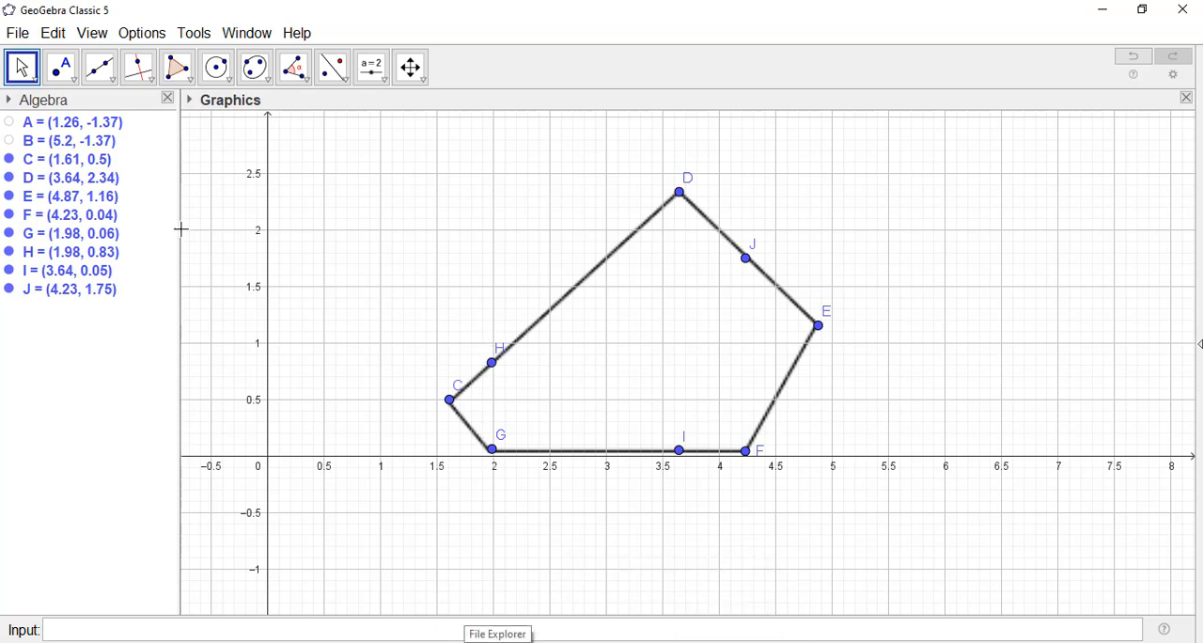
left_click(100, 71)
left_click(112, 141)
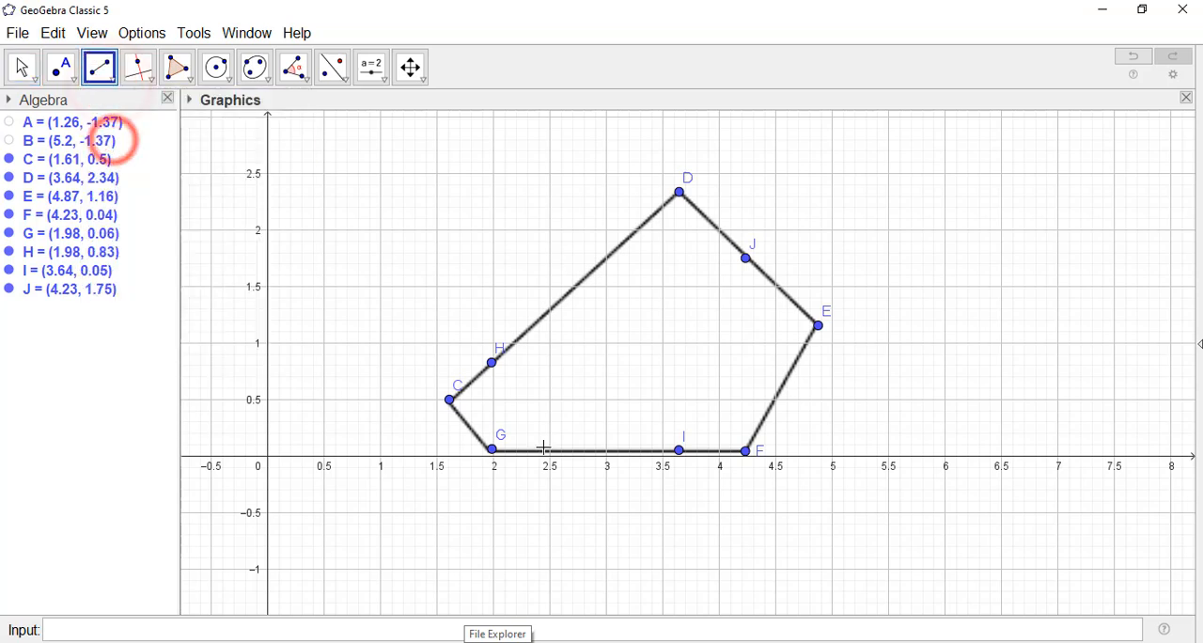
left_click(492, 450)
left_click(492, 365)
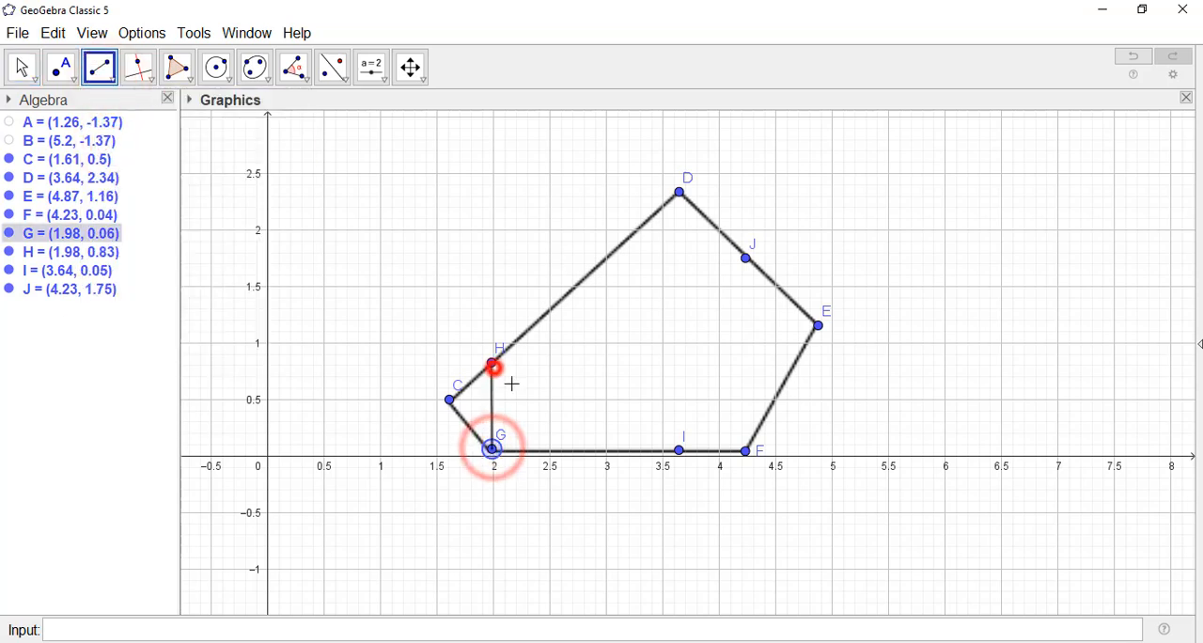
left_click(678, 451)
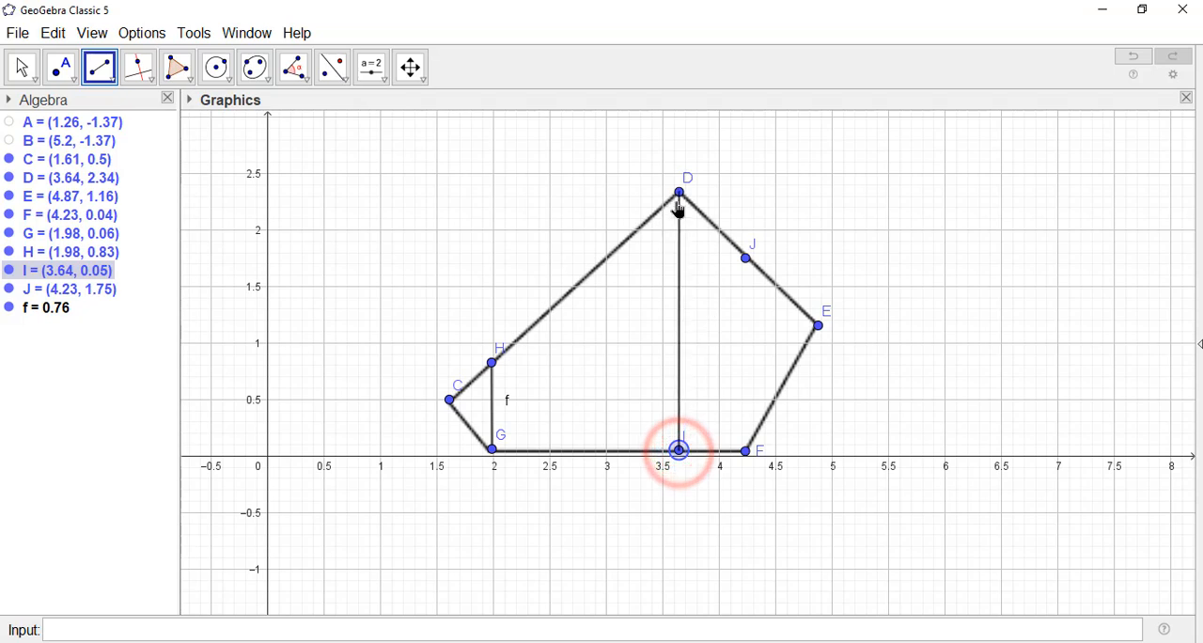
left_click(679, 194)
left_click(745, 450)
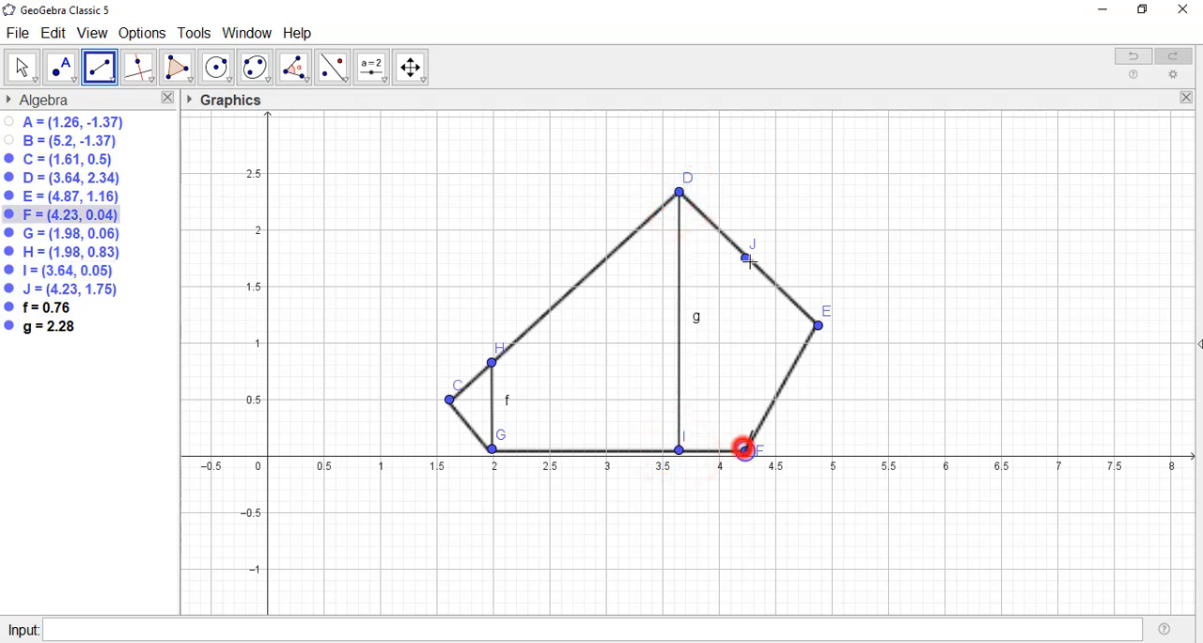
left_click(747, 259)
left_click(24, 65)
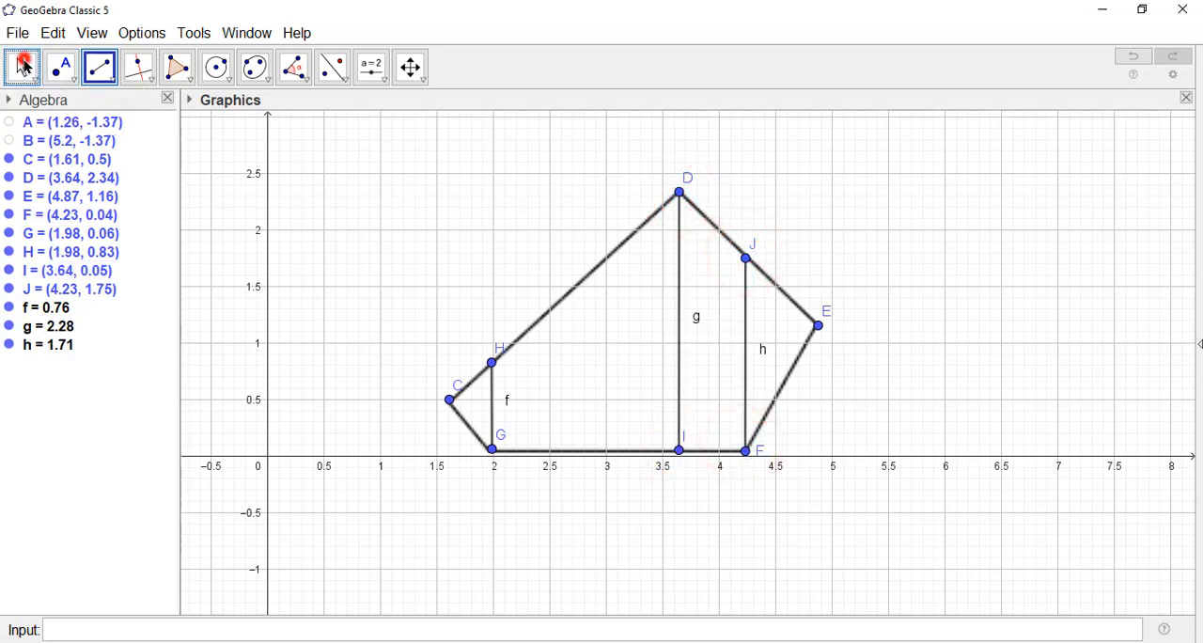
left_click(707, 548)
scroll(706, 549, "up", 1)
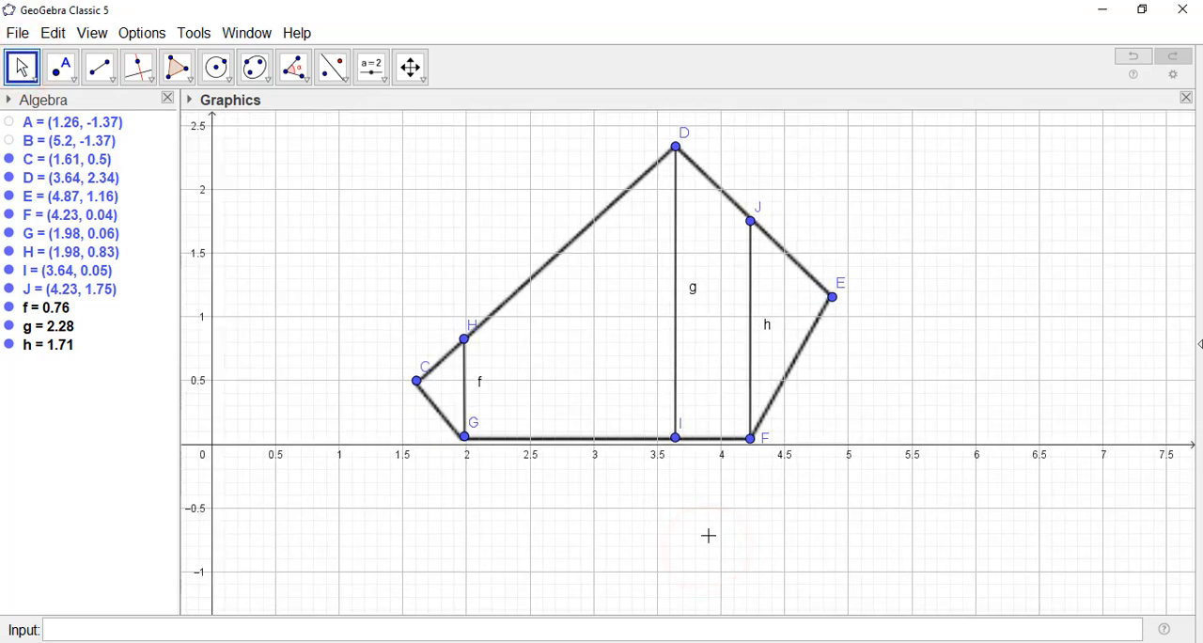
left_click_drag(709, 535, 714, 577)
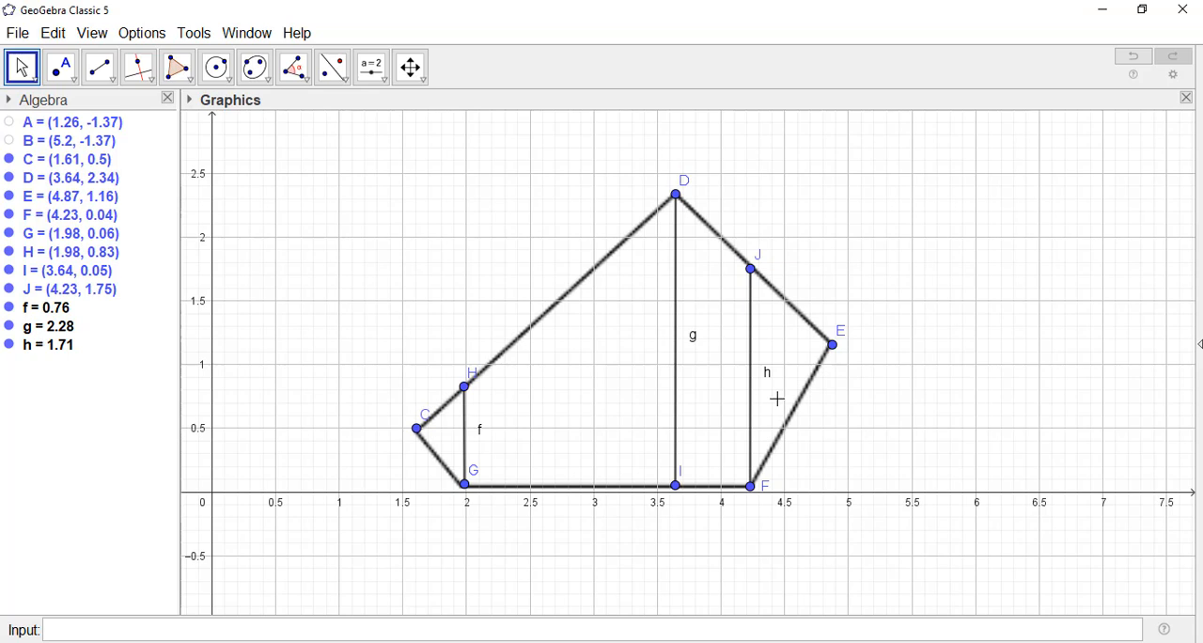
left_click(456, 438)
left_click(566, 410)
left_click(717, 406)
left_click(789, 355)
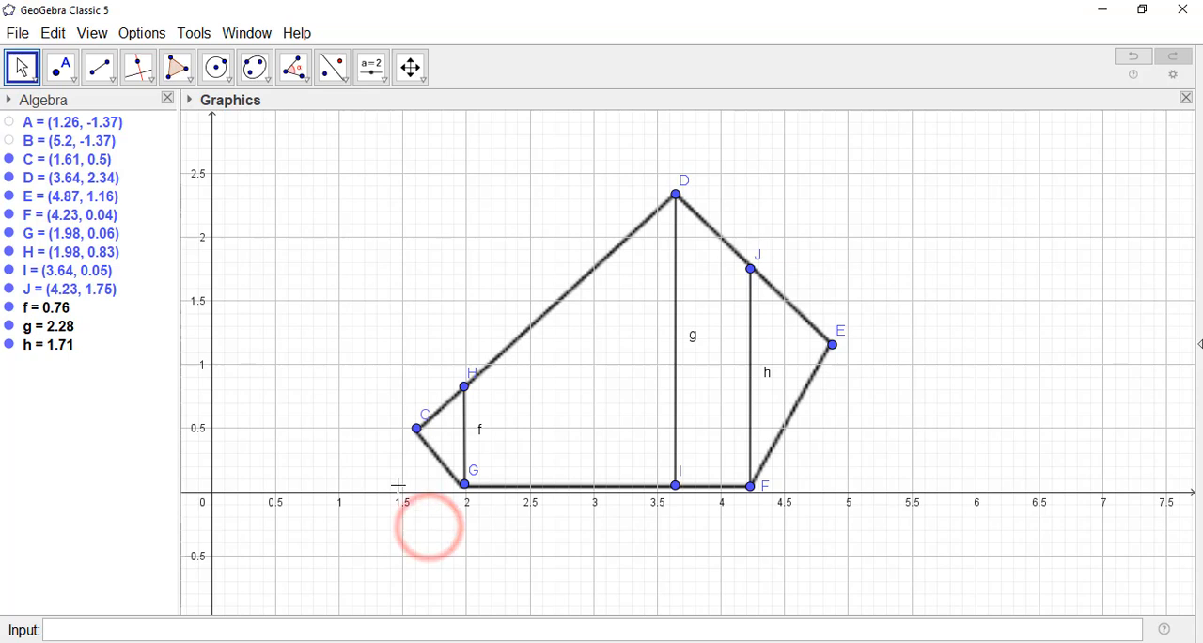
Step: Draw a line through points C and H and another line through points C and G
left_click(101, 68)
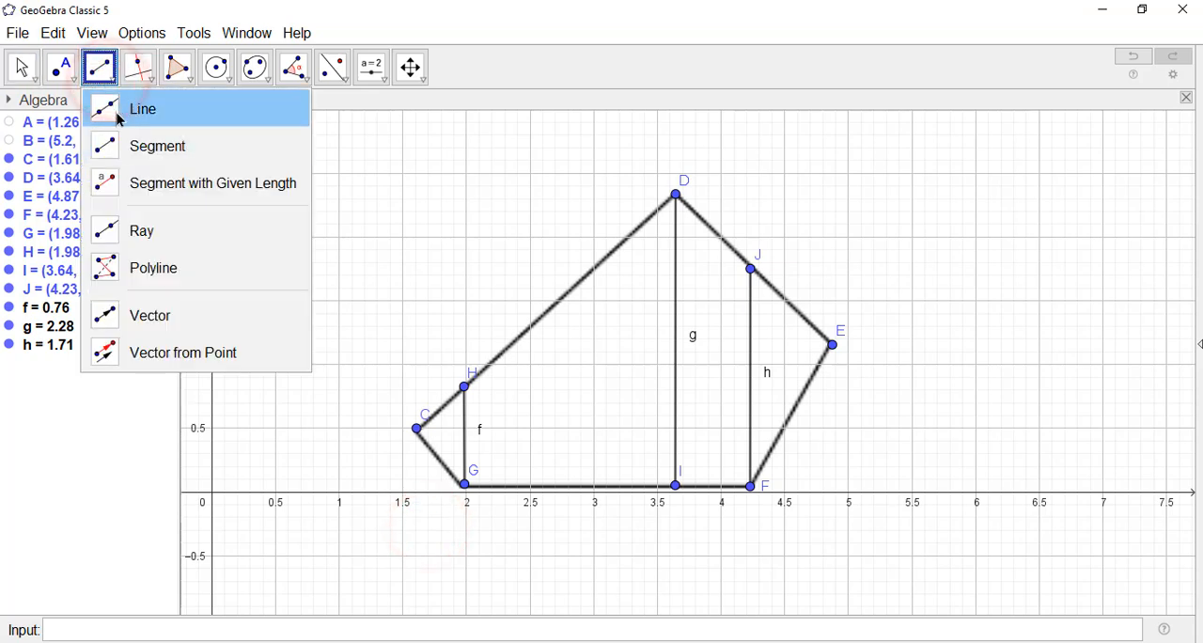
left_click(114, 109)
left_click(416, 428)
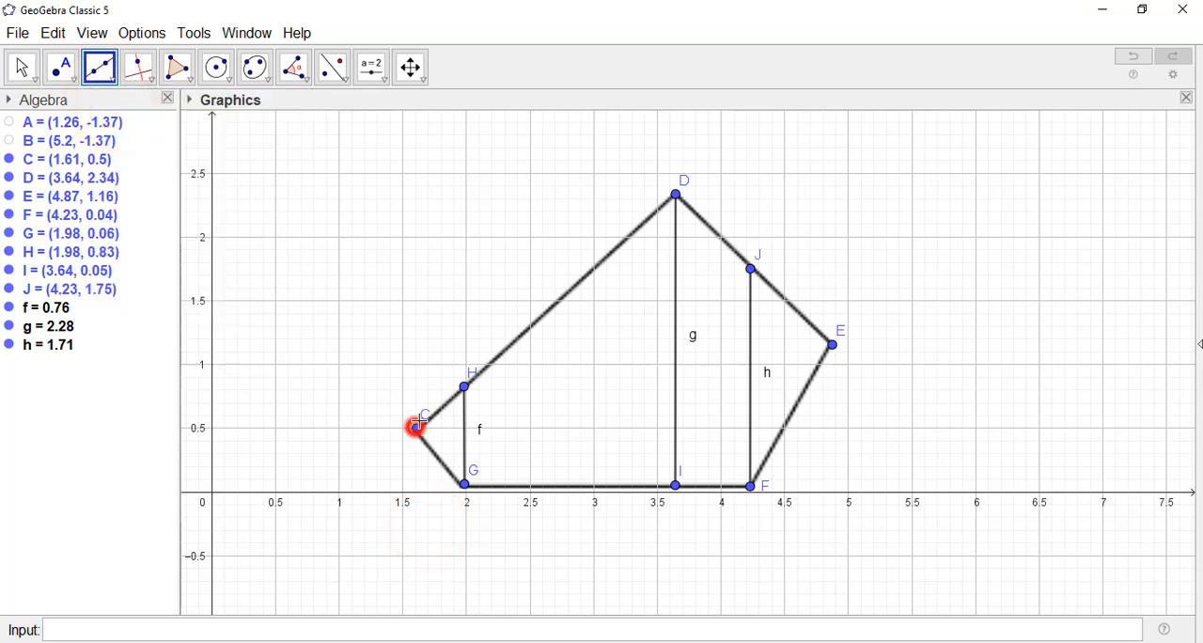
left_click(464, 386)
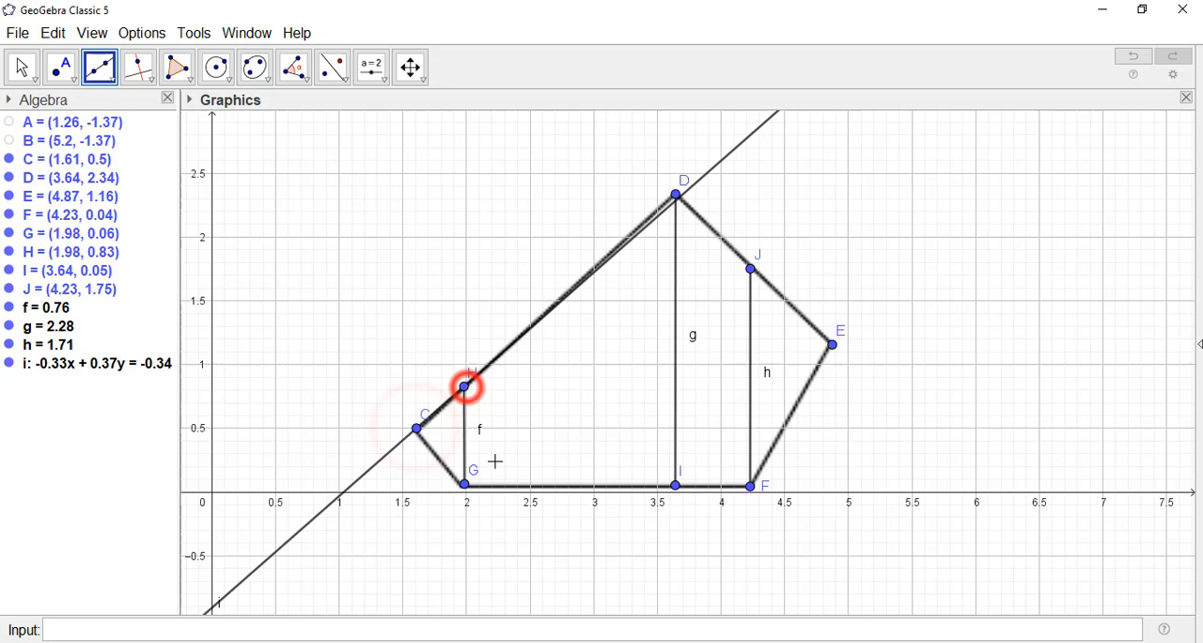
left_click(416, 428)
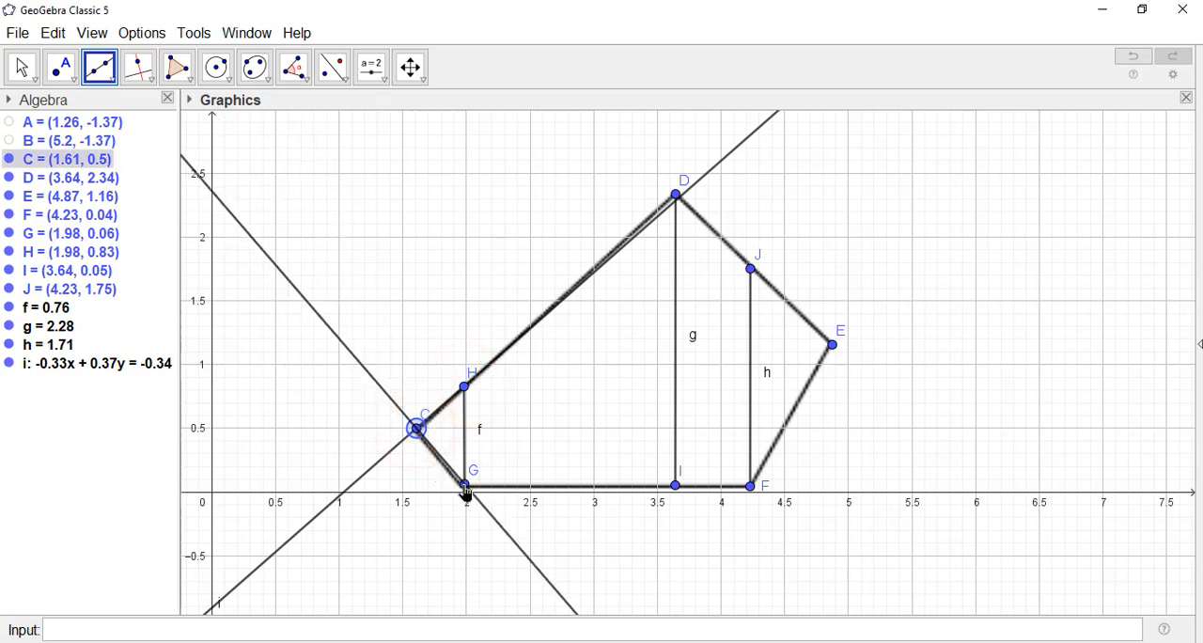
left_click(464, 486)
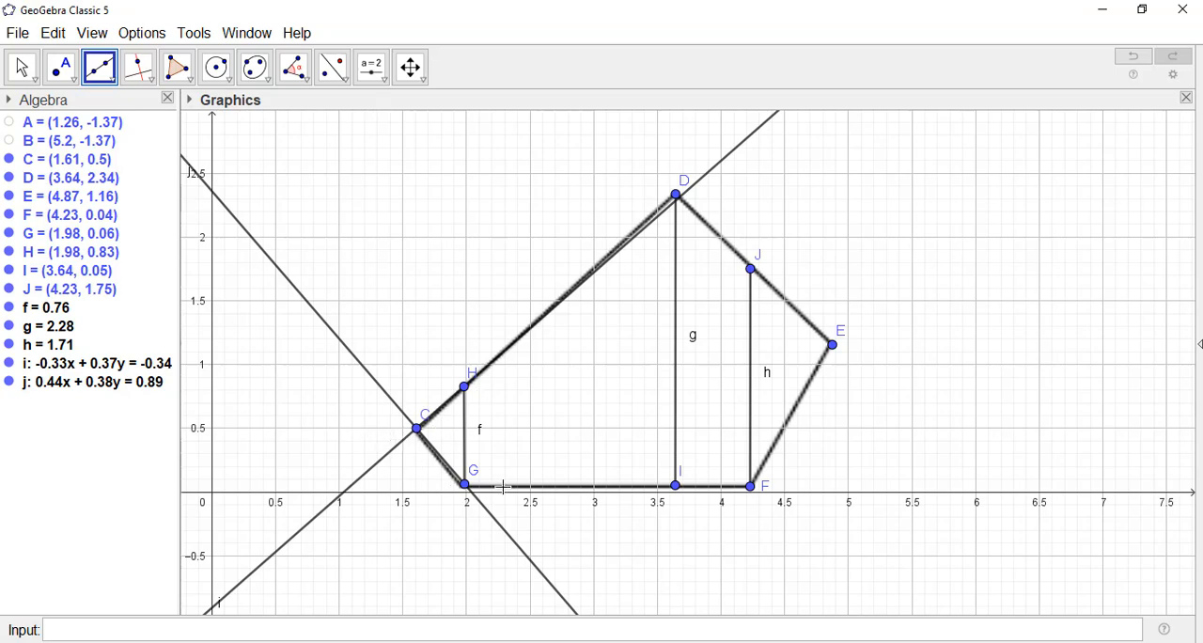
left_click(22, 67)
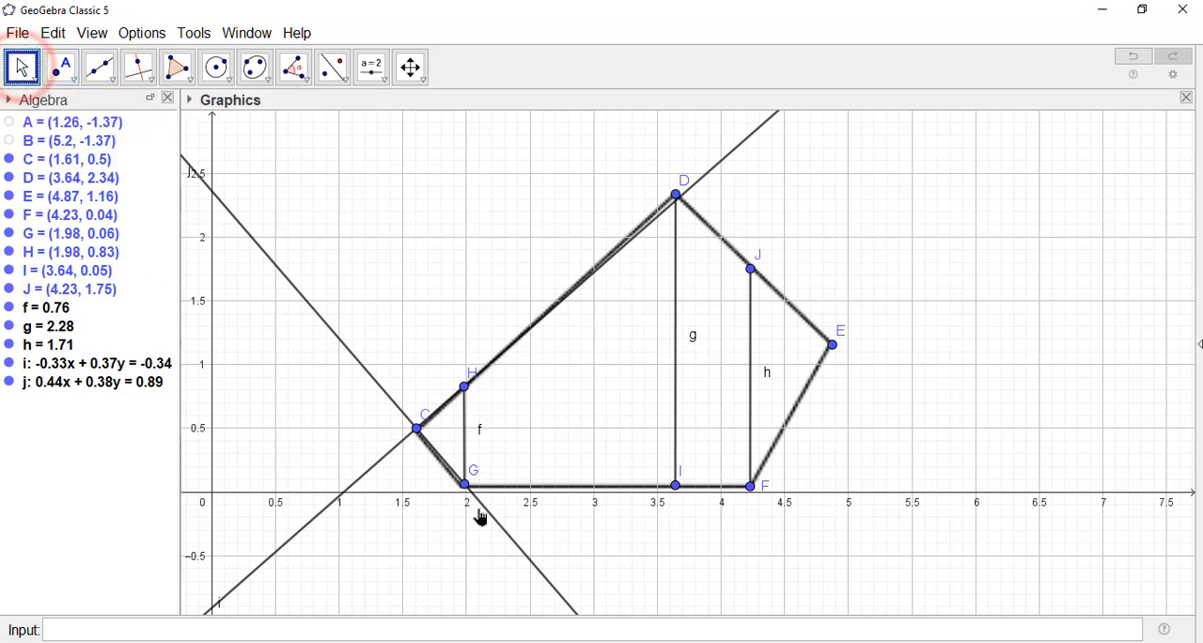
Step: Compute the integral between lines j and i from x = 1.61 to 1.98 with IntegralBetween(j, i, 1.61, 1.98)
left_click(228, 631)
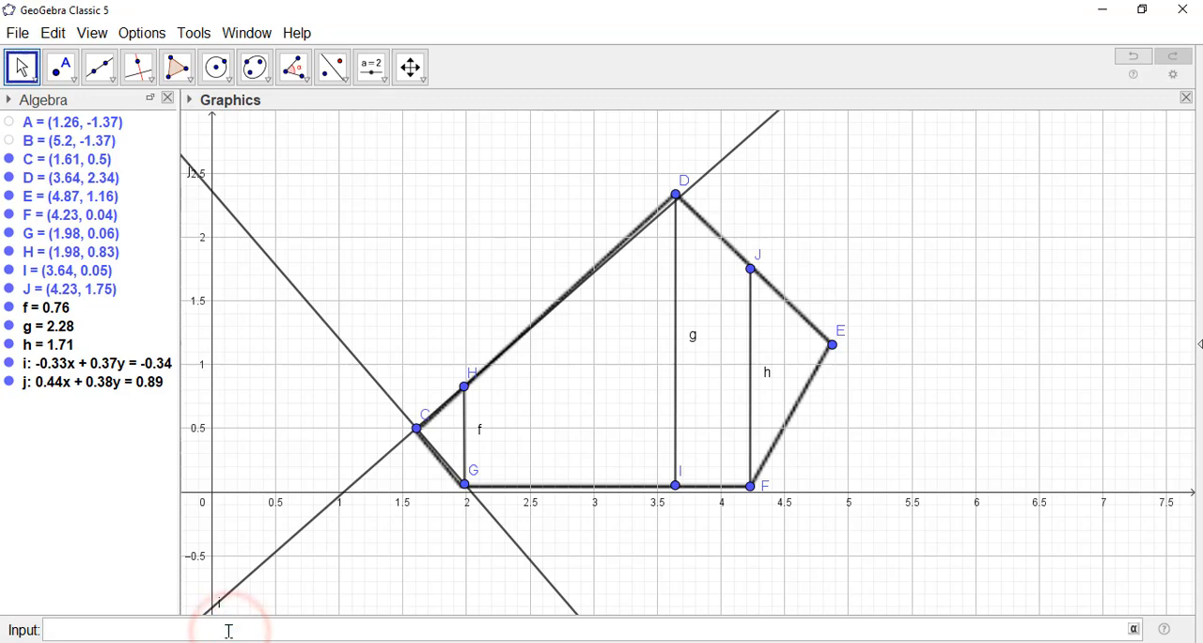
type("inte")
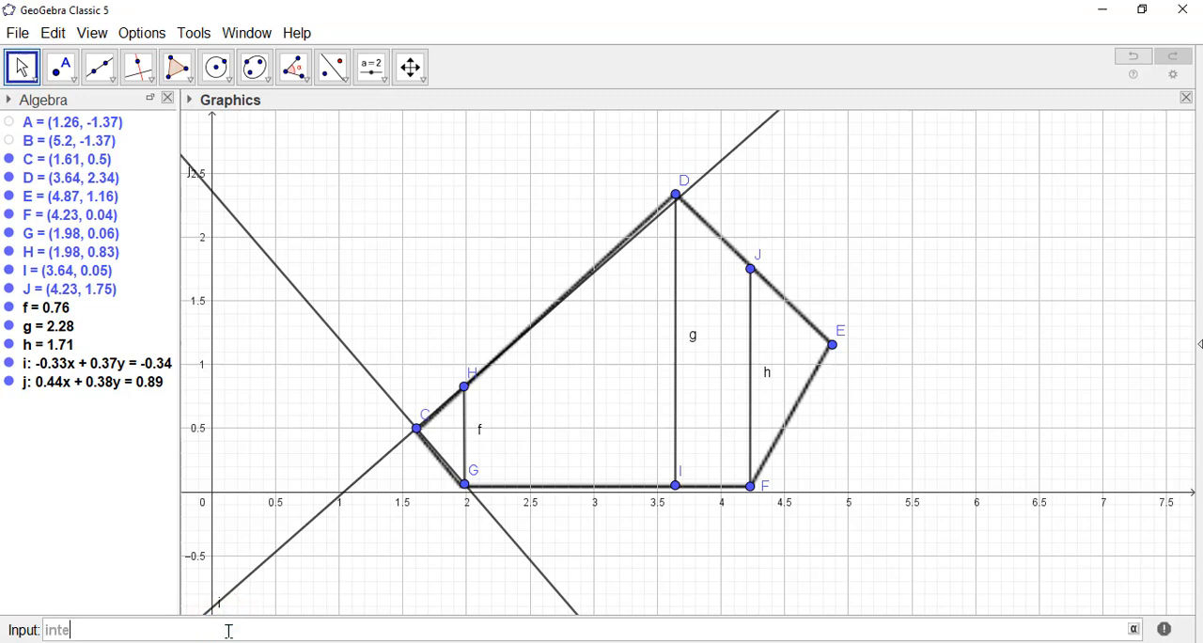
left_click(244, 589)
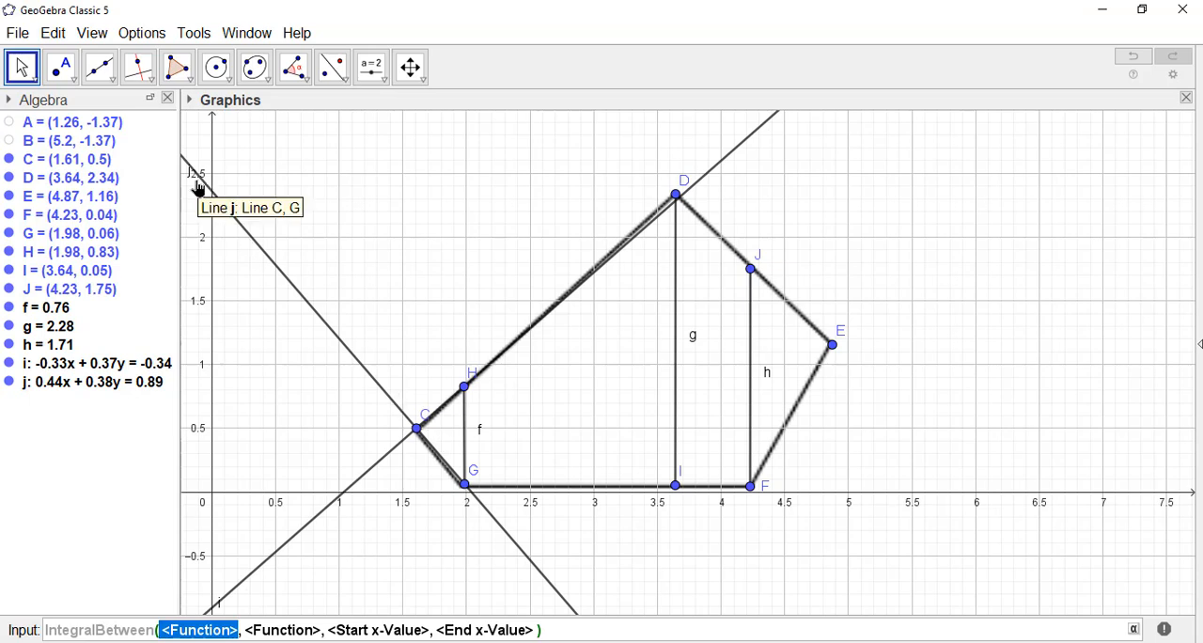
type("i")
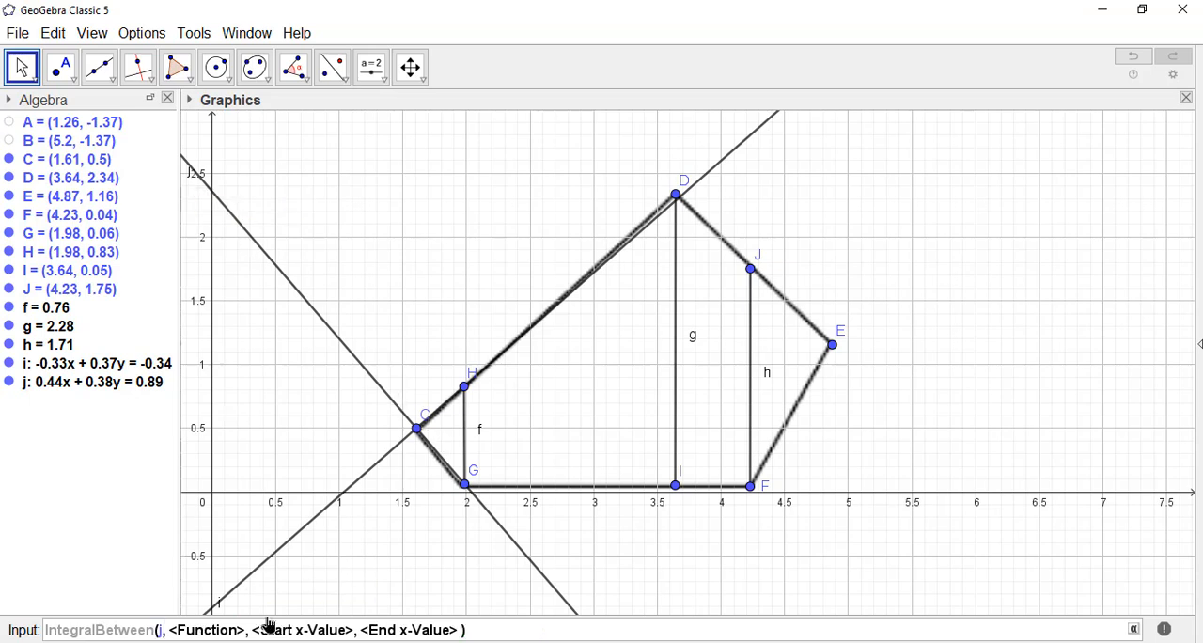
key("Tab")
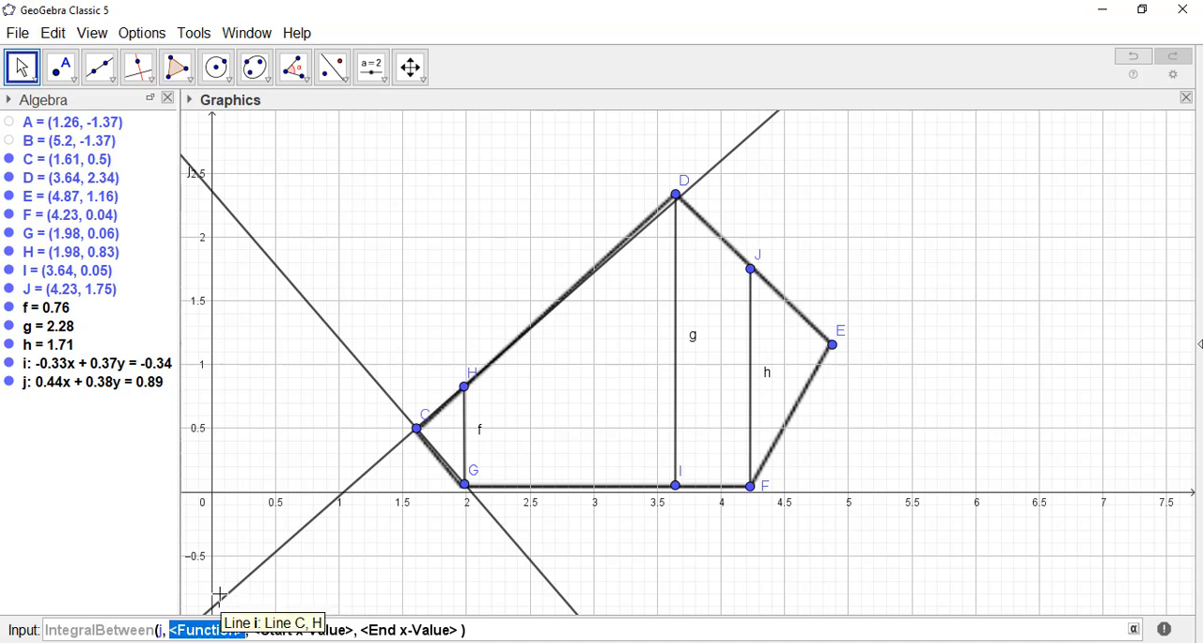
type("i")
key("Tab")
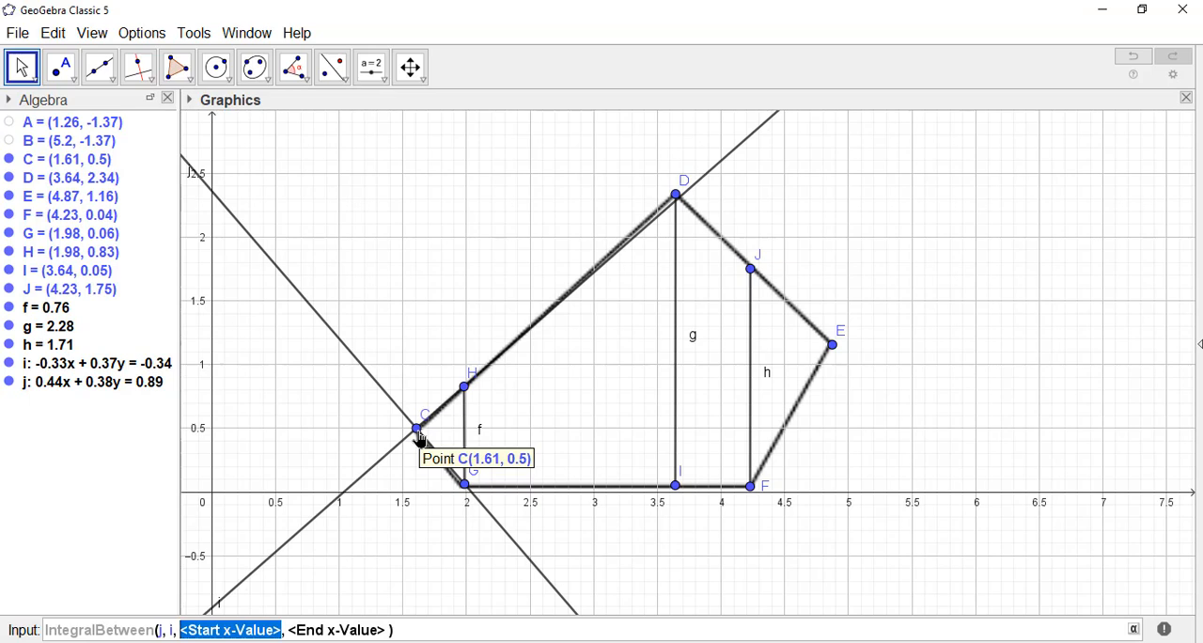
type("1.61")
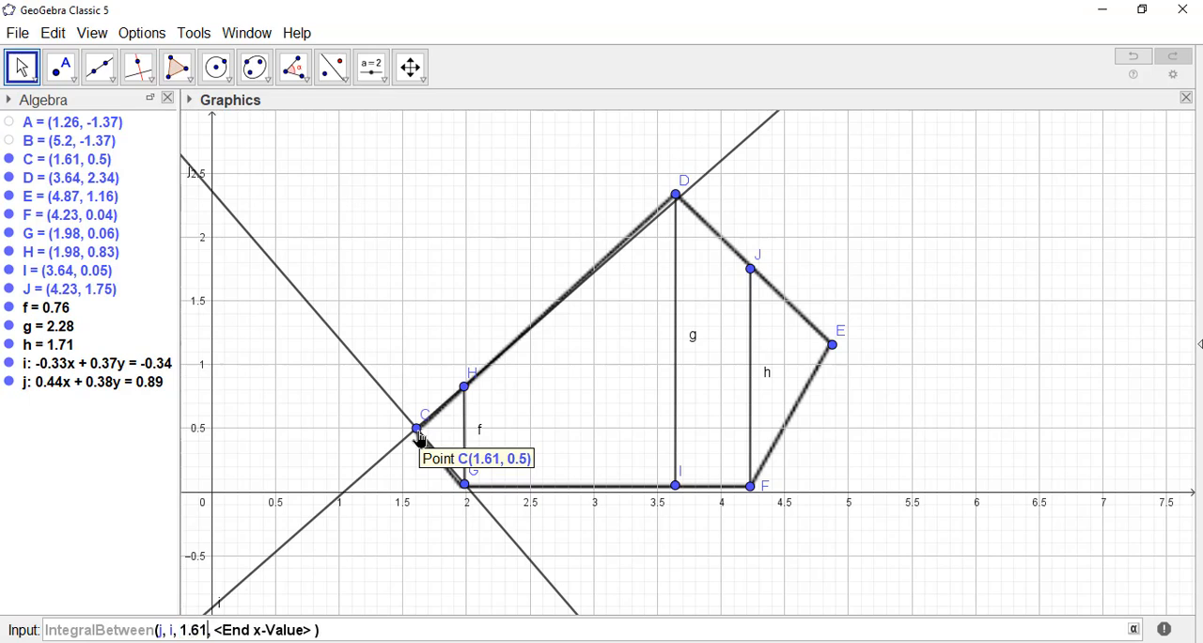
key("Tab")
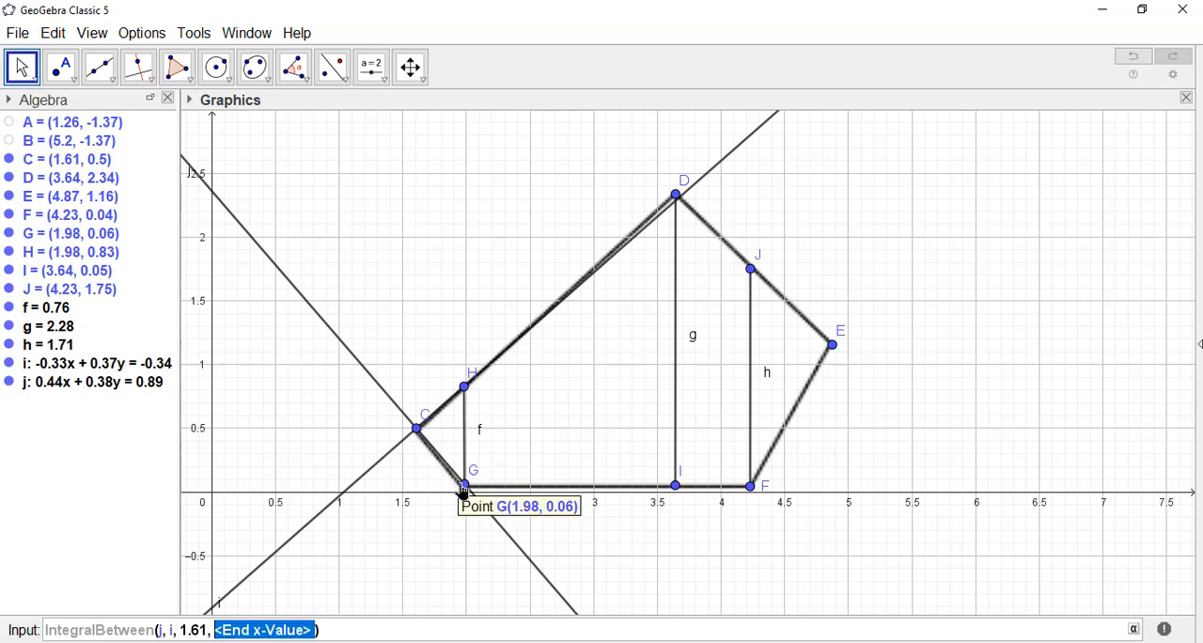
type("1.98")
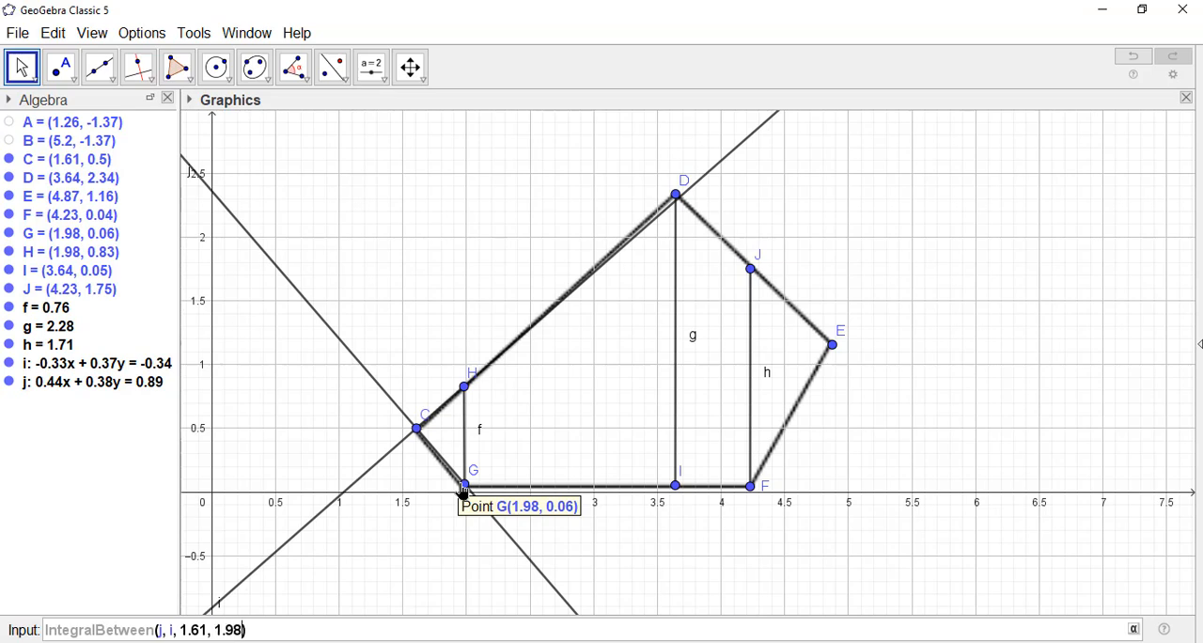
key("Return")
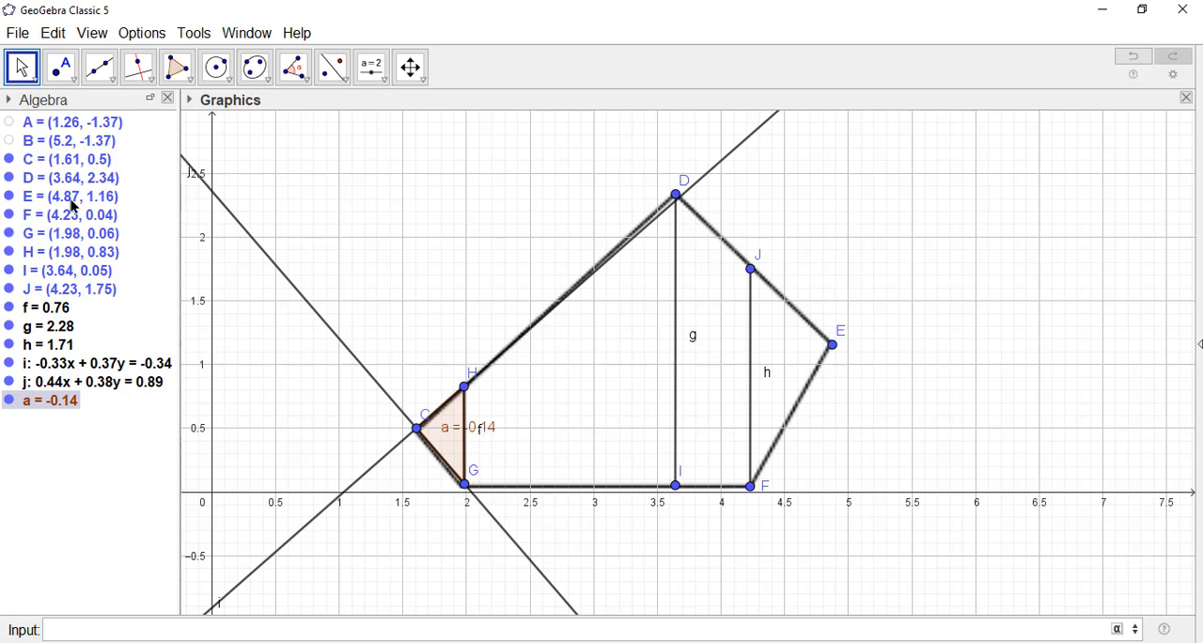
Step: Move the integral's label out of the shaded triangle CGH to the free area beyond segment f
left_click(22, 72)
scroll(470, 493, "up", 3)
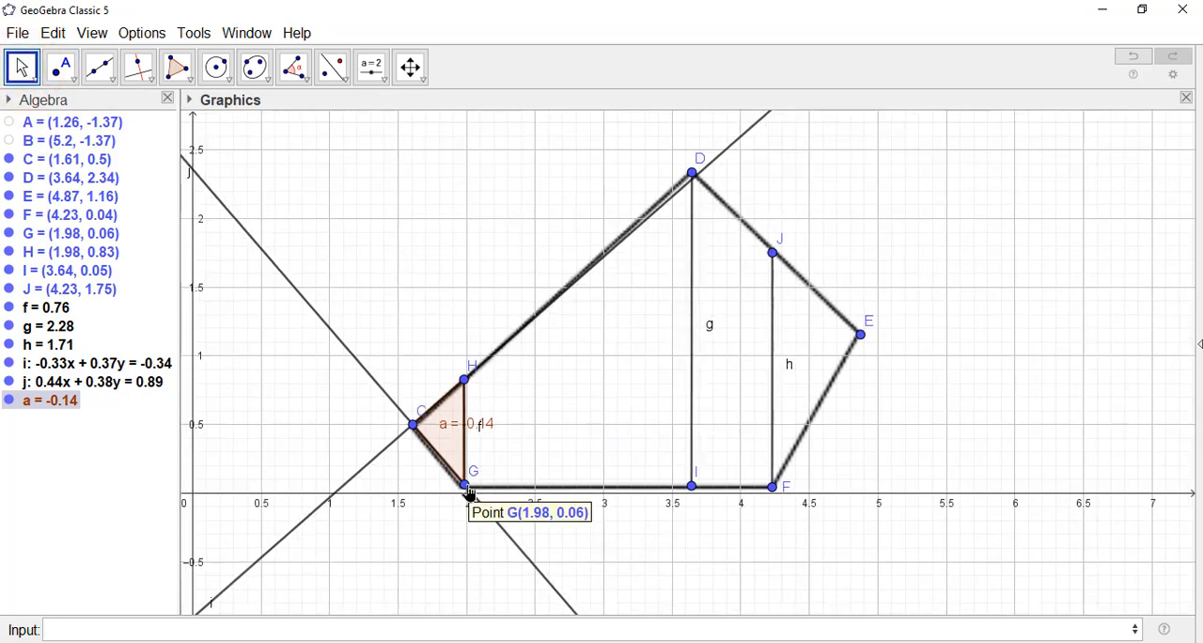
left_click_drag(467, 421, 526, 440)
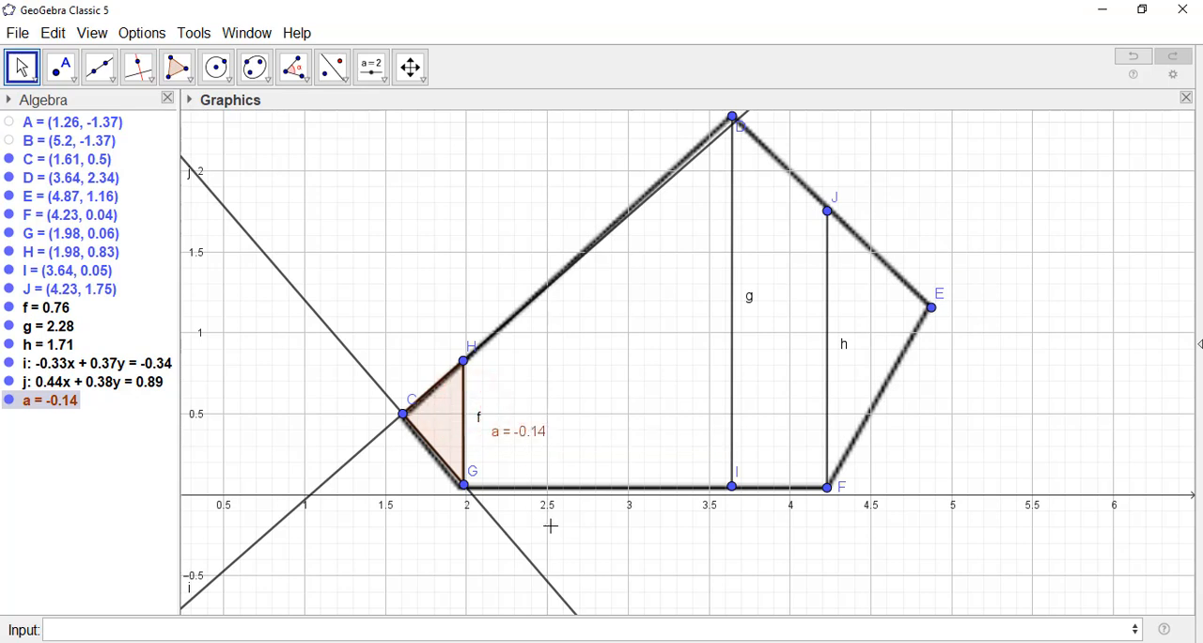
scroll(550, 526, "down", 1)
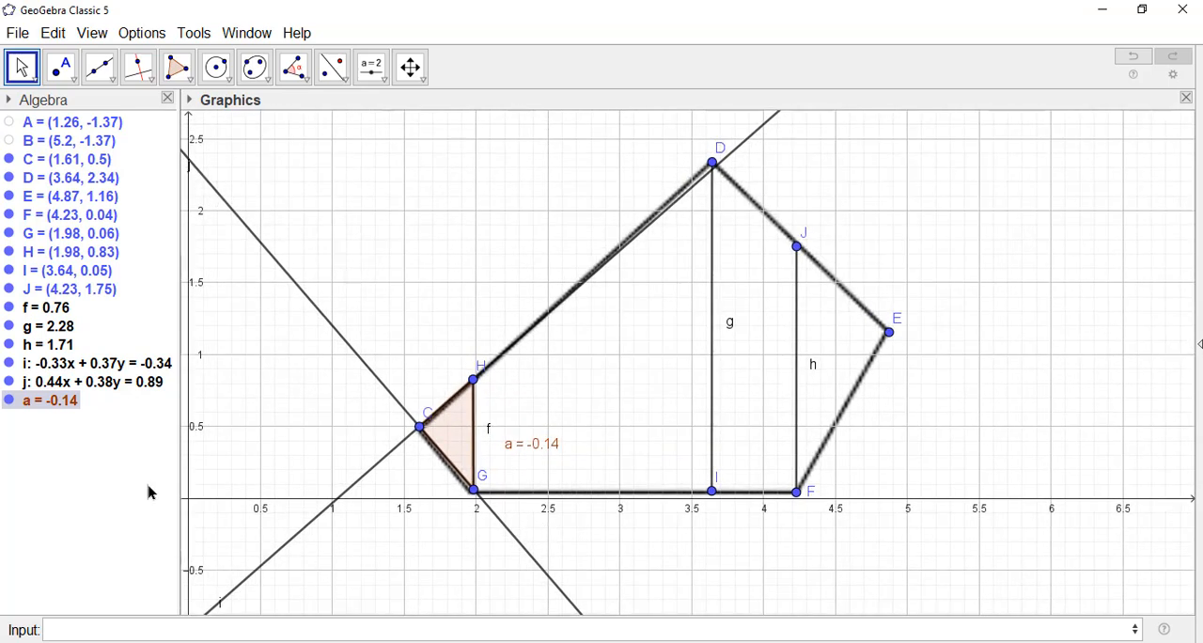
Step: Redefine the integral a with the two lines swapped, as IntegralBetween(i, j, 1.61, 1.98)
double_click(59, 400)
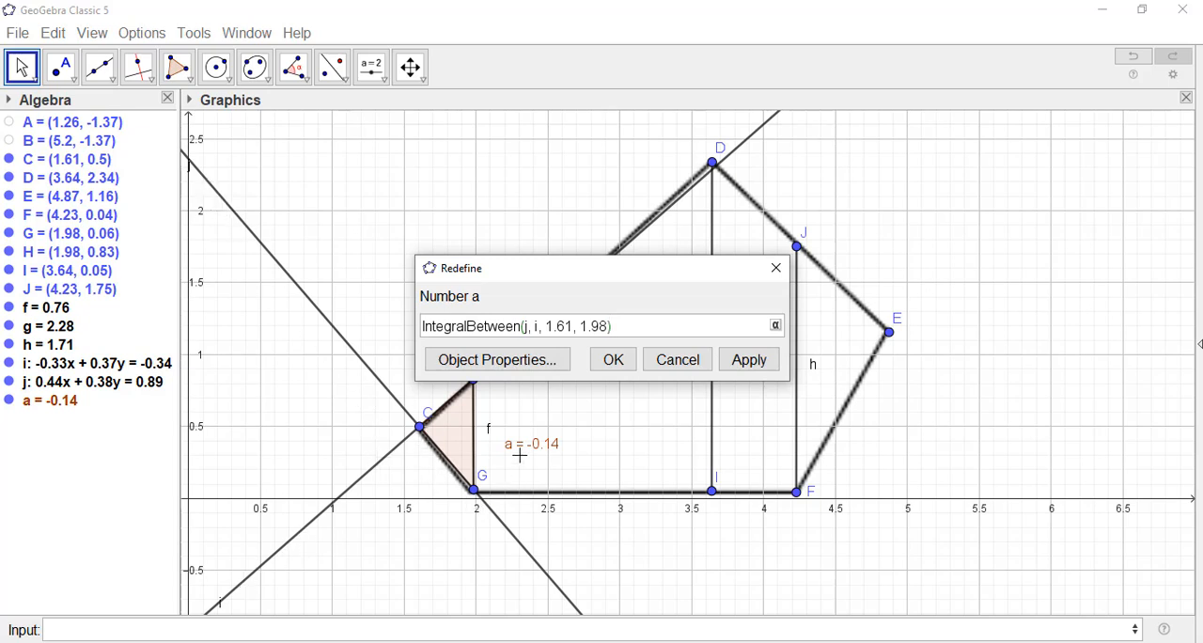
left_click(534, 325)
type("j")
key("BackSpace")
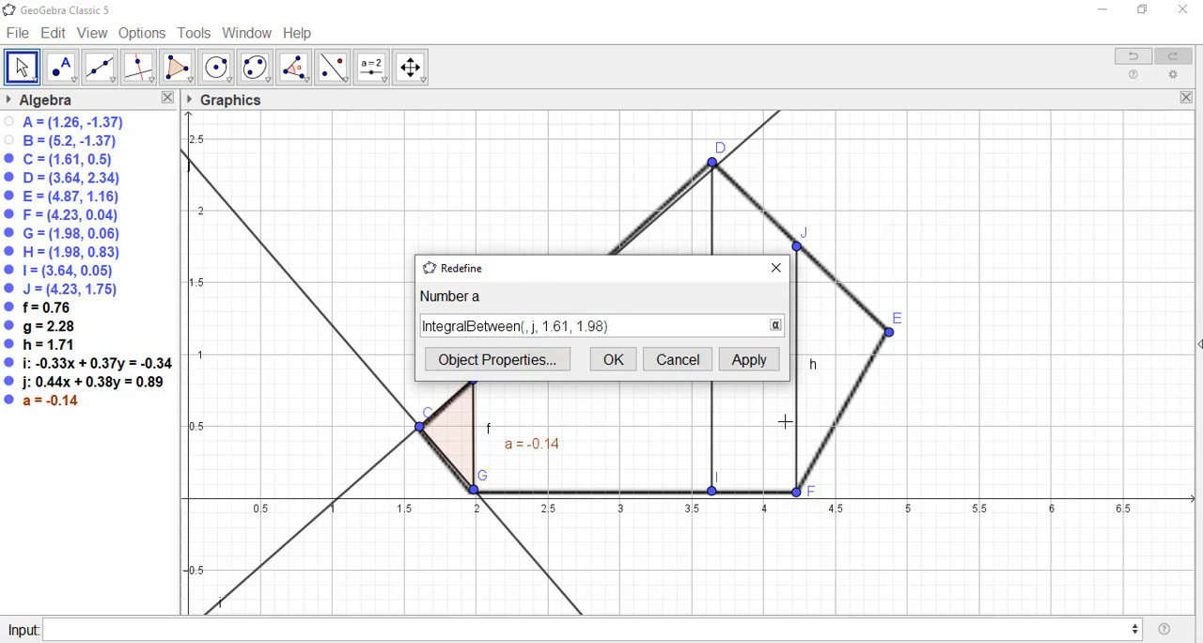
type("i")
left_click(611, 362)
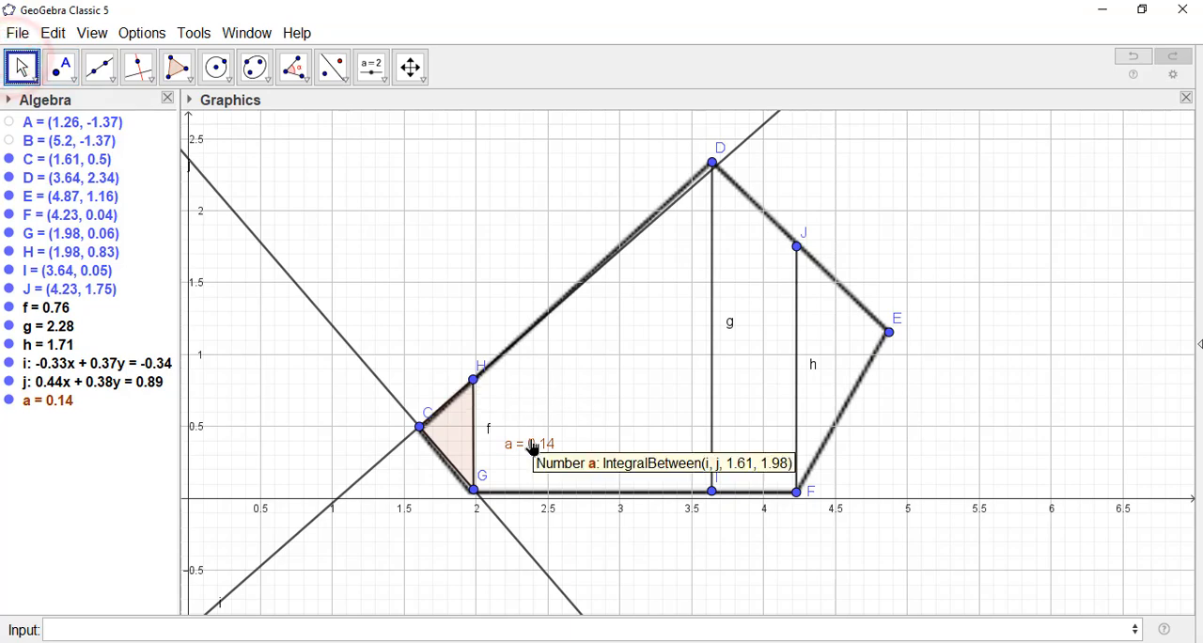
Step: Move the integral's label back onto the shaded triangle CGH and rename the integral A1
mouse_move(532, 441)
left_mouse_down()
mouse_move(458, 434)
mouse_move(474, 451)
mouse_move(466, 434)
left_mouse_up()
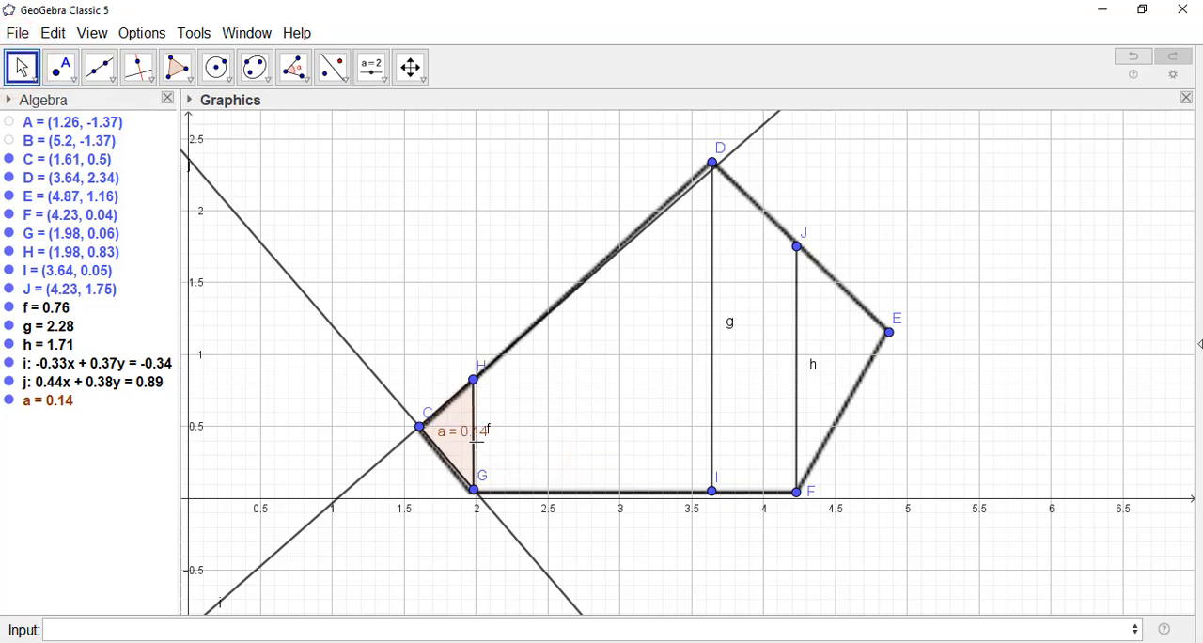
right_click(467, 434)
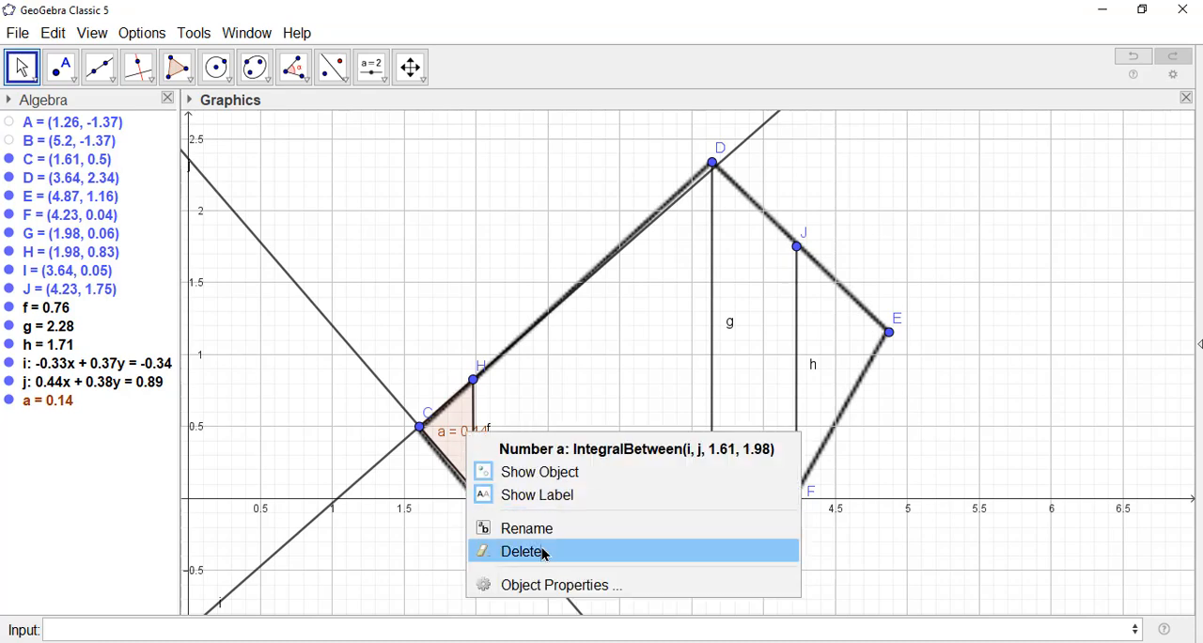
left_click(542, 528)
type("A")
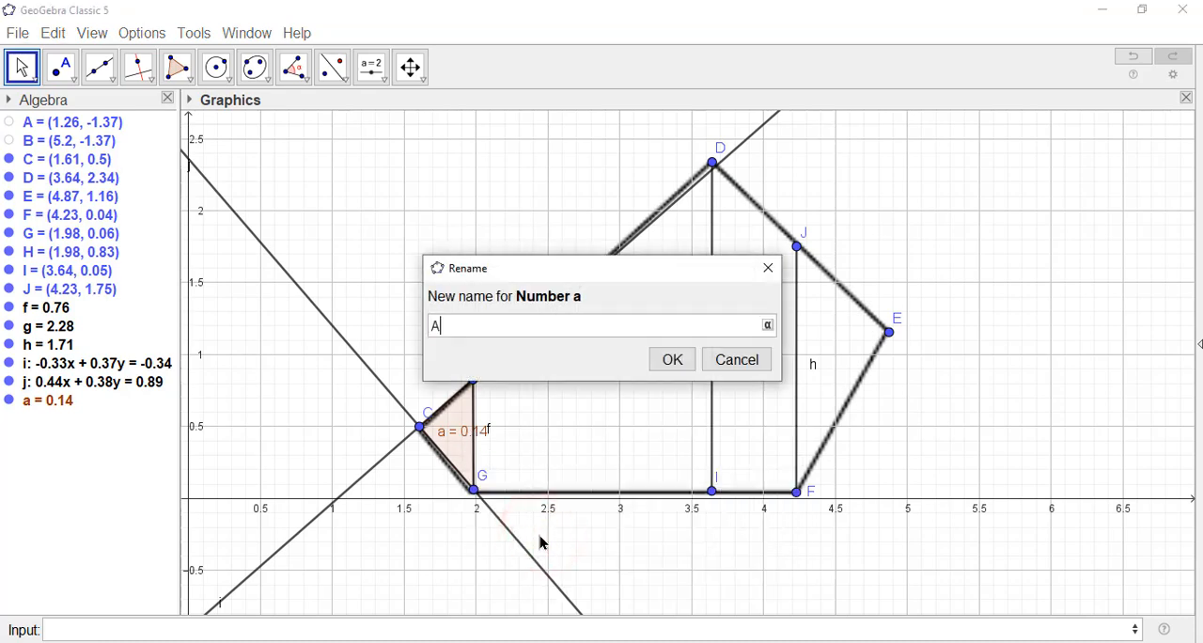
type("1")
left_click(689, 359)
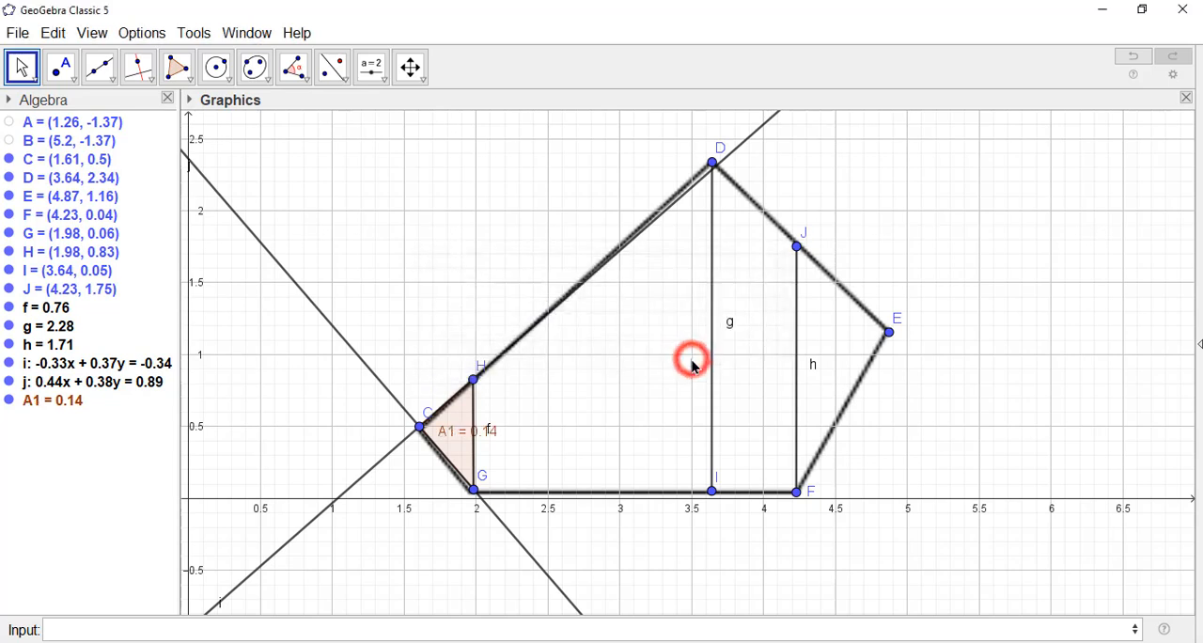
Step: Increase the fill opacity of the shaded triangle A1, keeping its brown colour
left_click(460, 427)
left_click(189, 99)
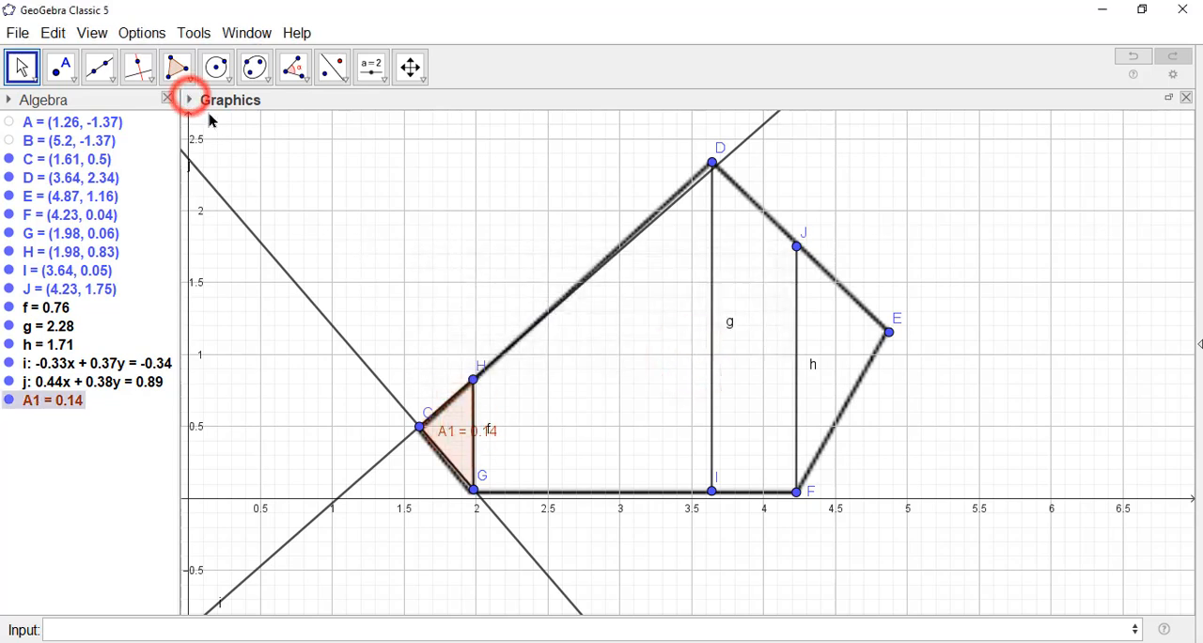
left_click(208, 123)
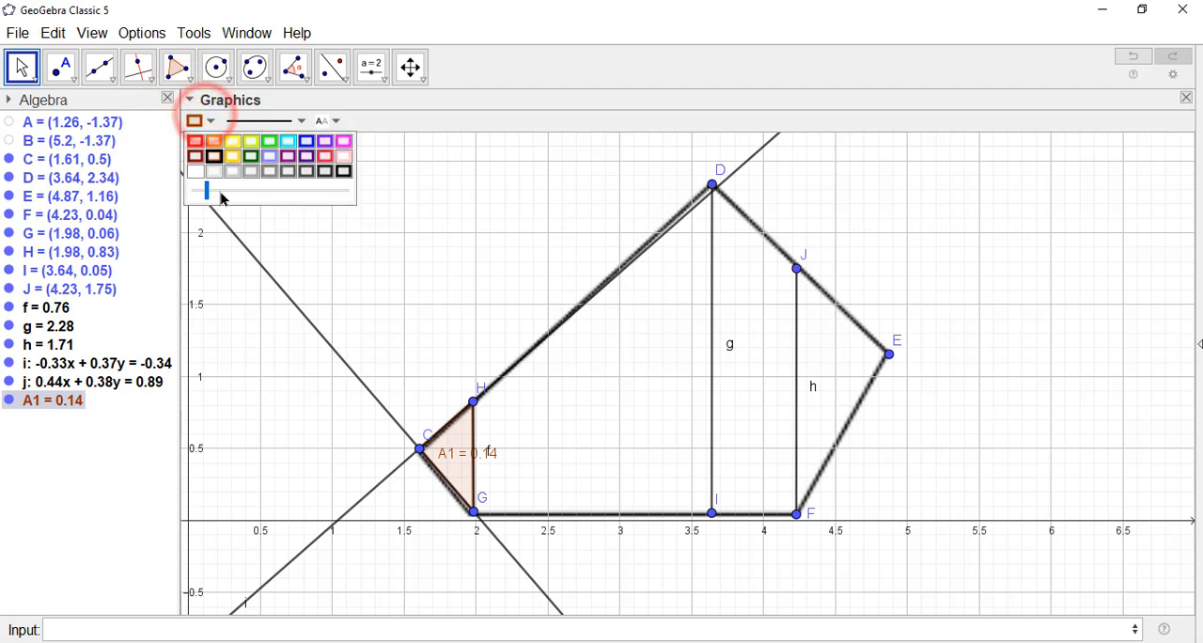
left_click(229, 190)
left_click_drag(242, 198, 254, 191)
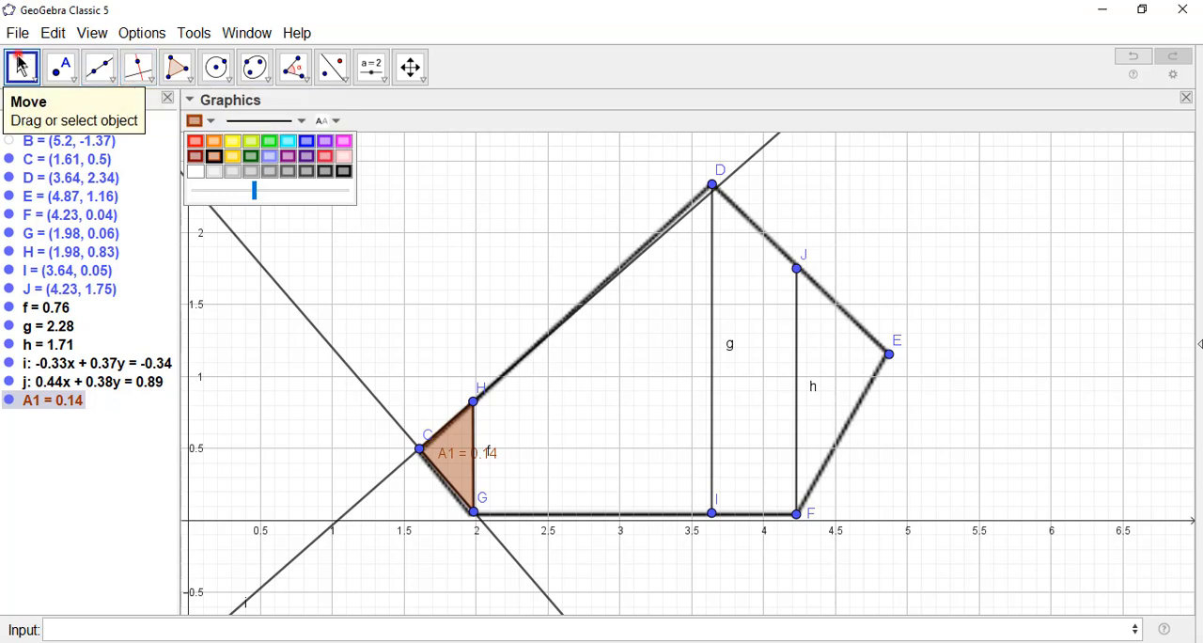
left_click(20, 68)
left_click(207, 412)
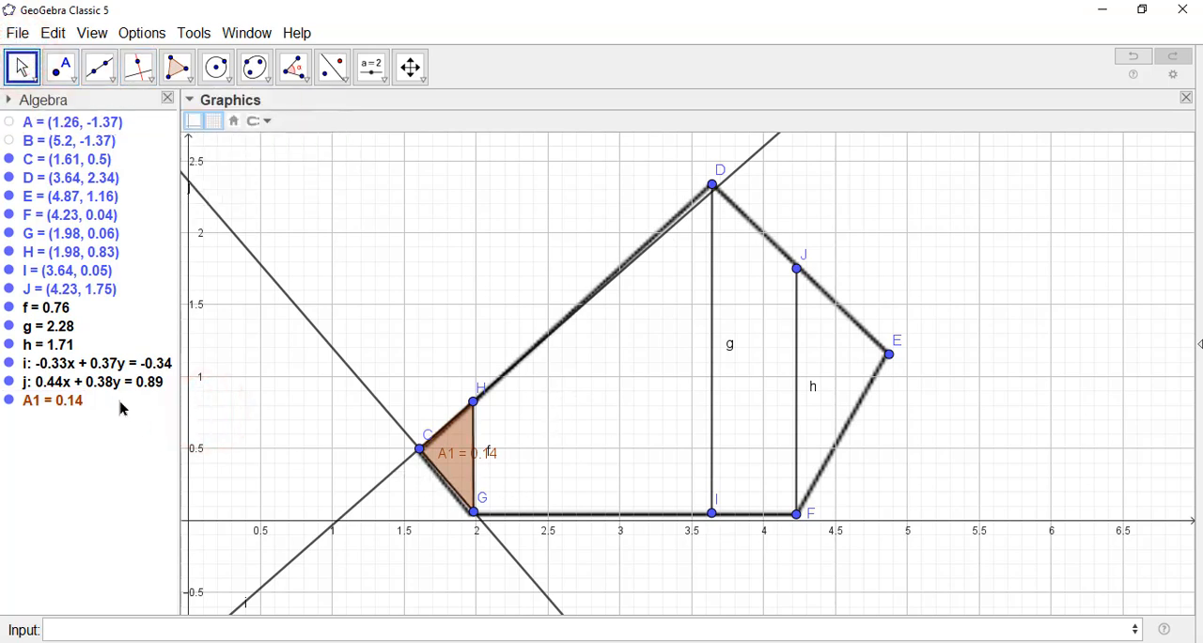
Step: Hide lines i and j, and draw a line through points H and D and another through points G and I
left_click(9, 363)
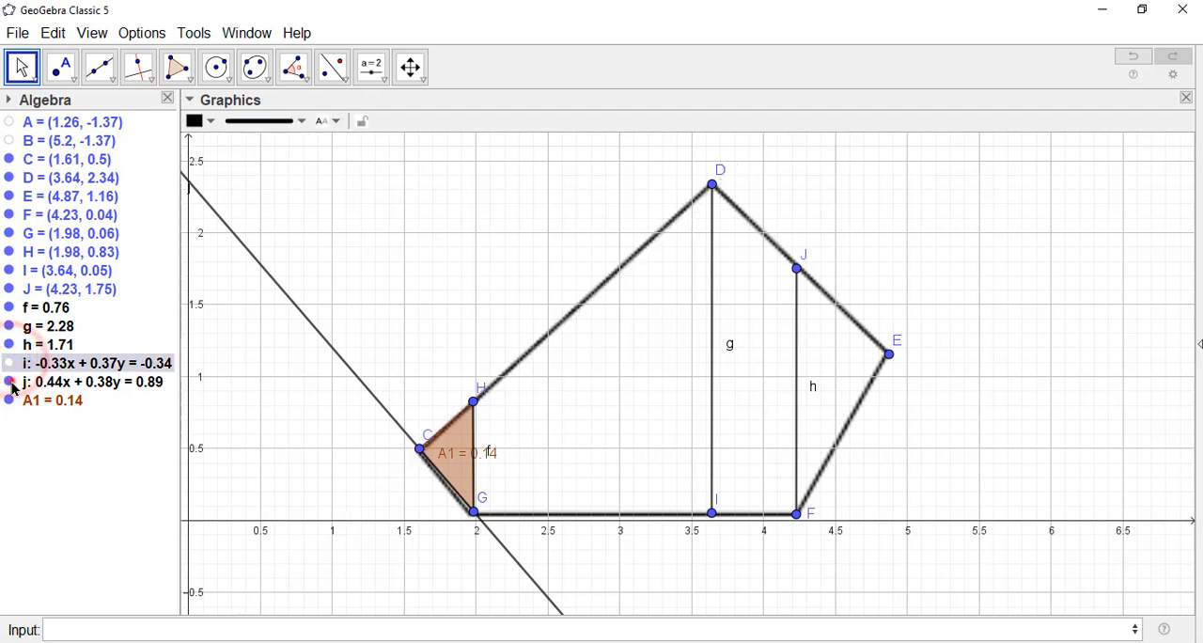
left_click(9, 382)
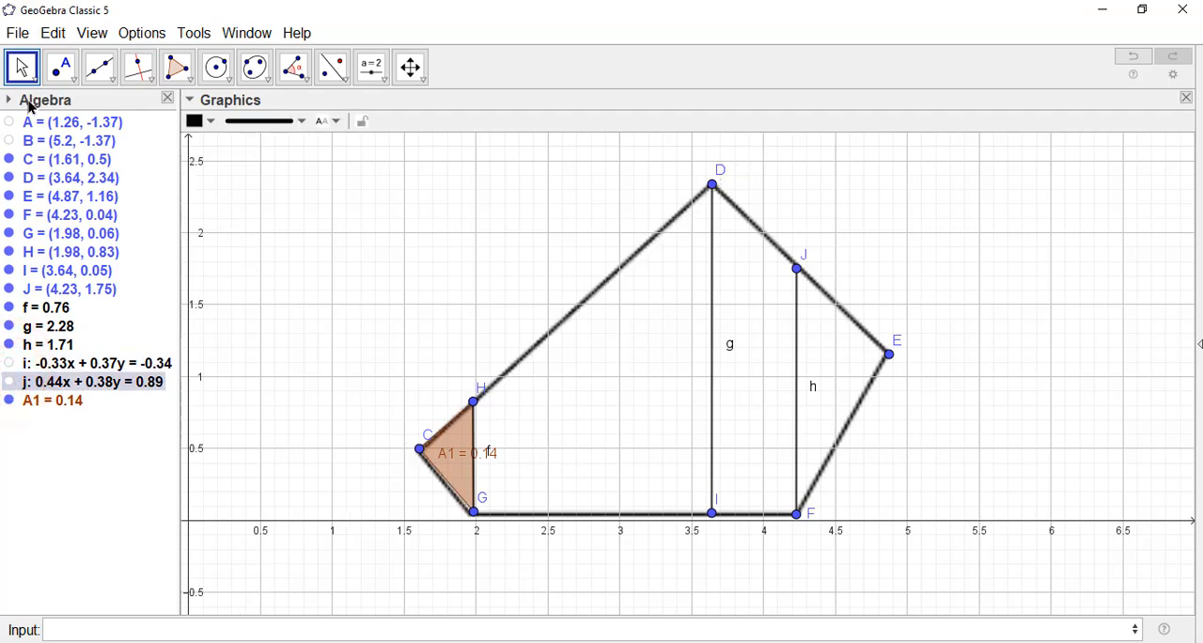
left_click(99, 67)
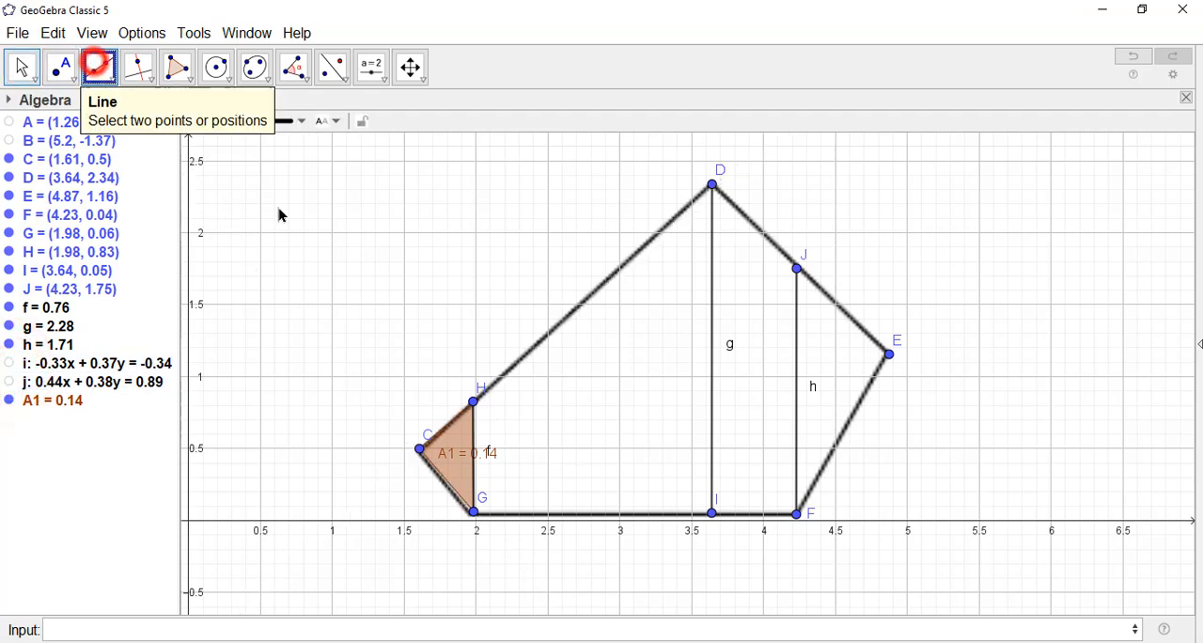
left_click(472, 401)
left_click(714, 186)
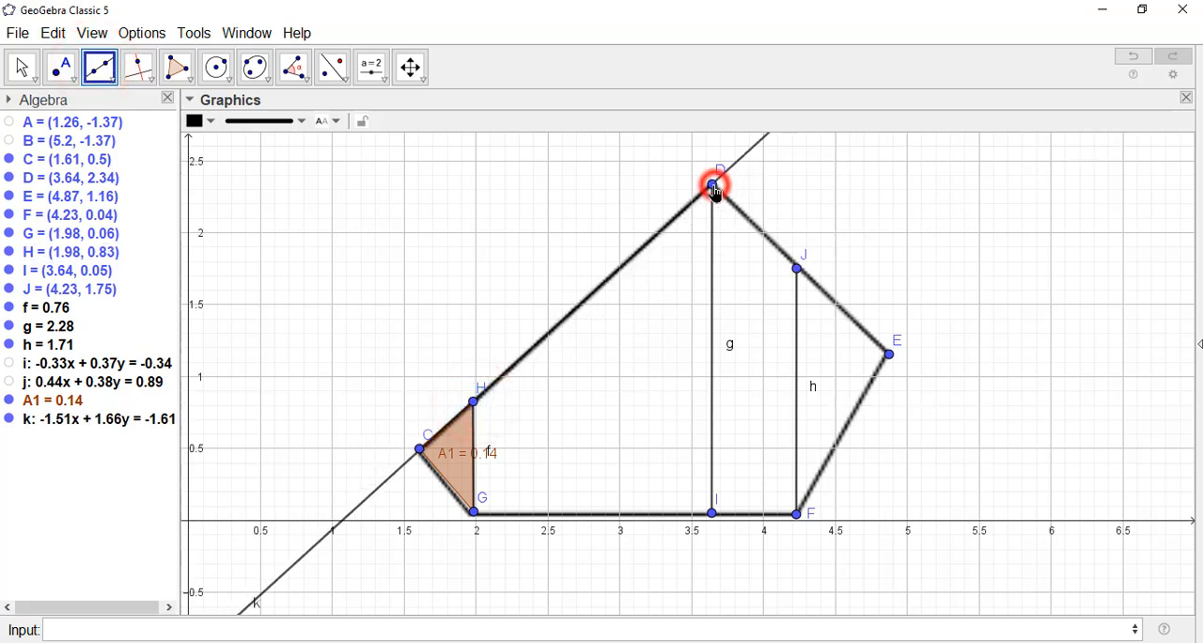
left_click(473, 513)
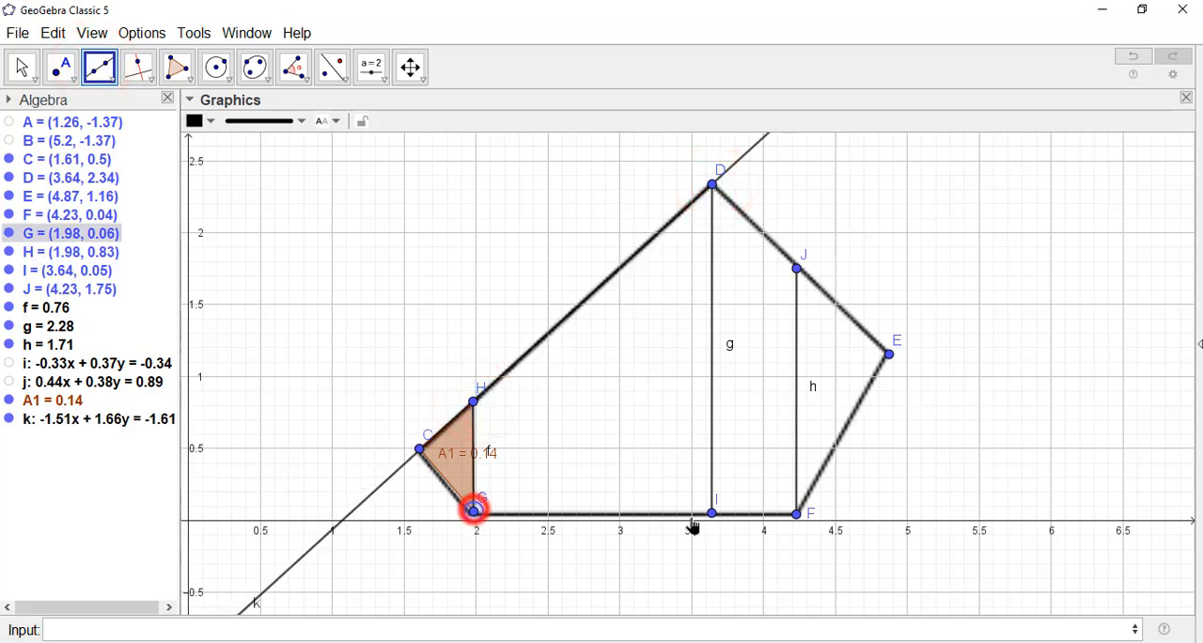
left_click(713, 514)
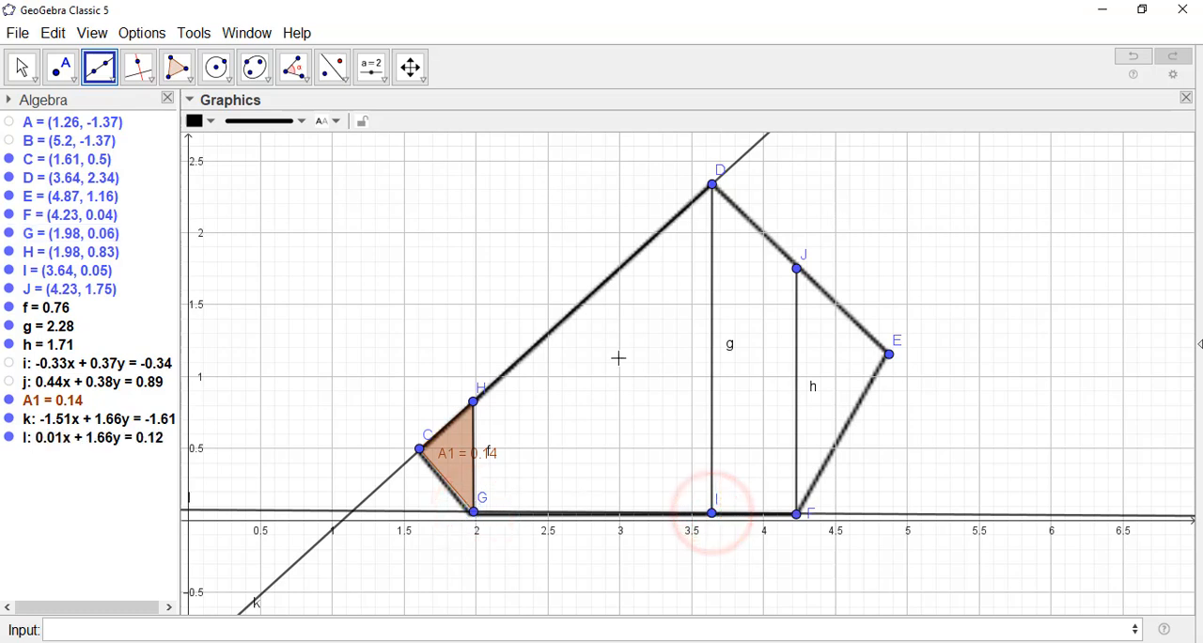
left_click(21, 66)
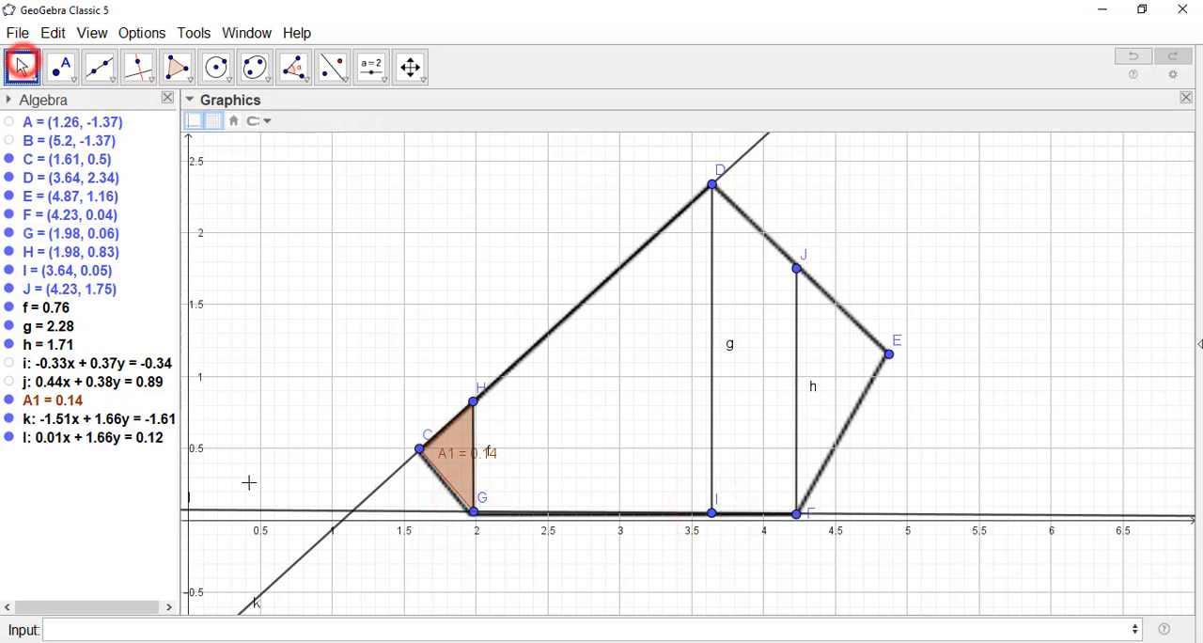
Step: Compute the integral between lines k and l from x = 1.98 to 3.64 with IntegralBetween(k, l, 1.98, 3.64)
left_click(206, 626)
type("inte")
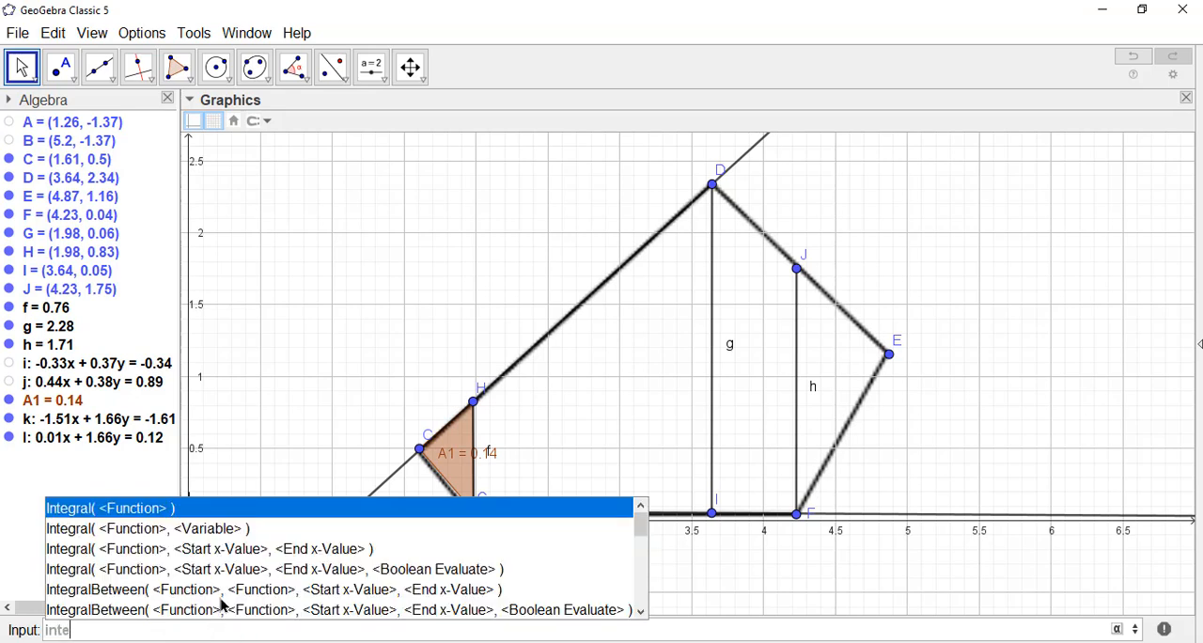
left_click(225, 591)
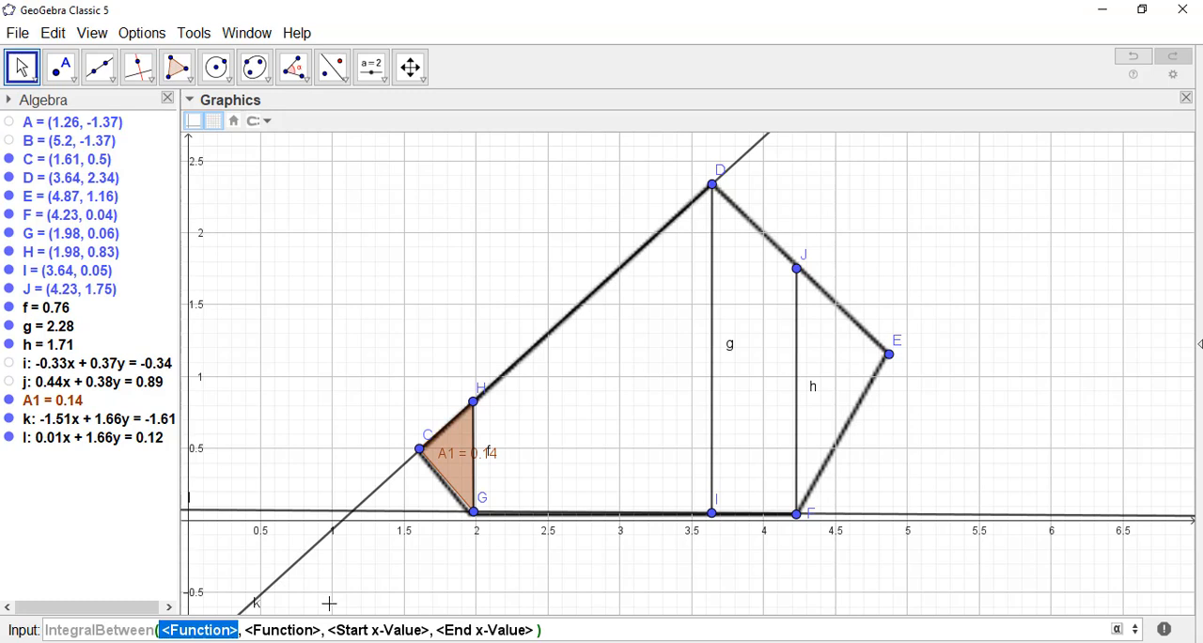
type("k")
key("Tab")
type("i")
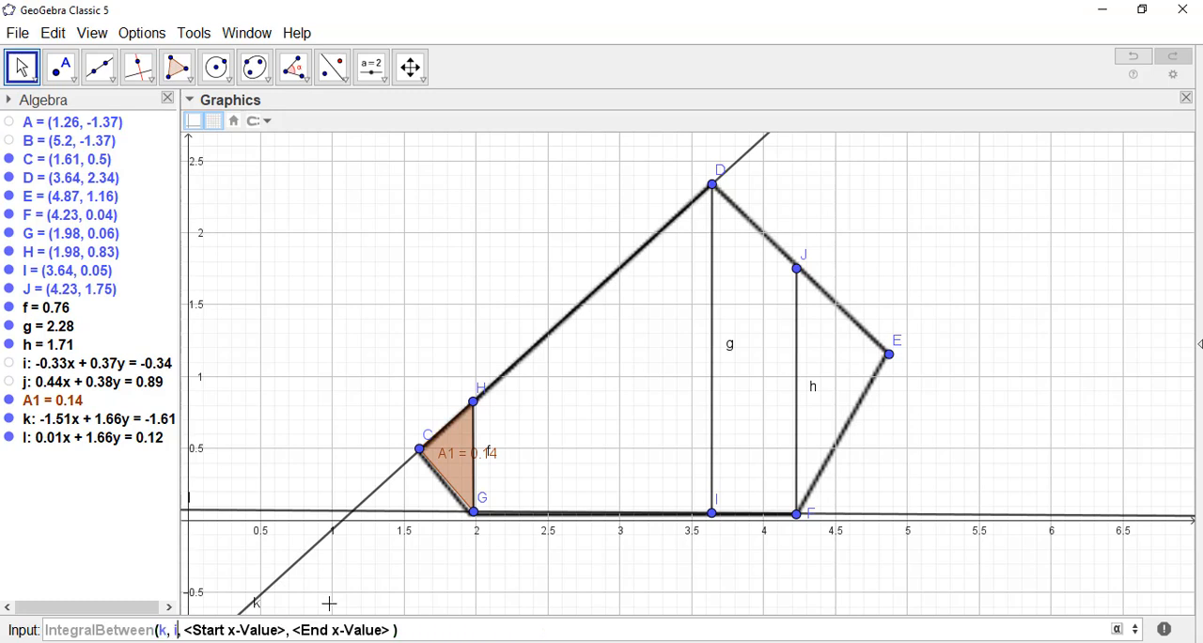
key("Tab")
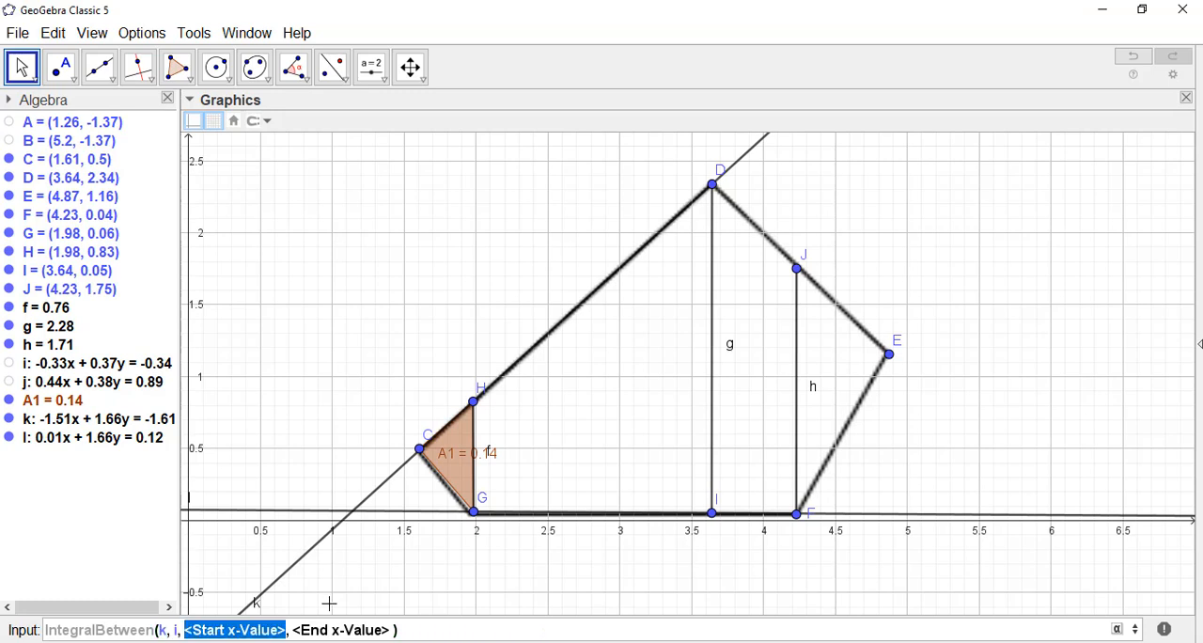
left_click(176, 629)
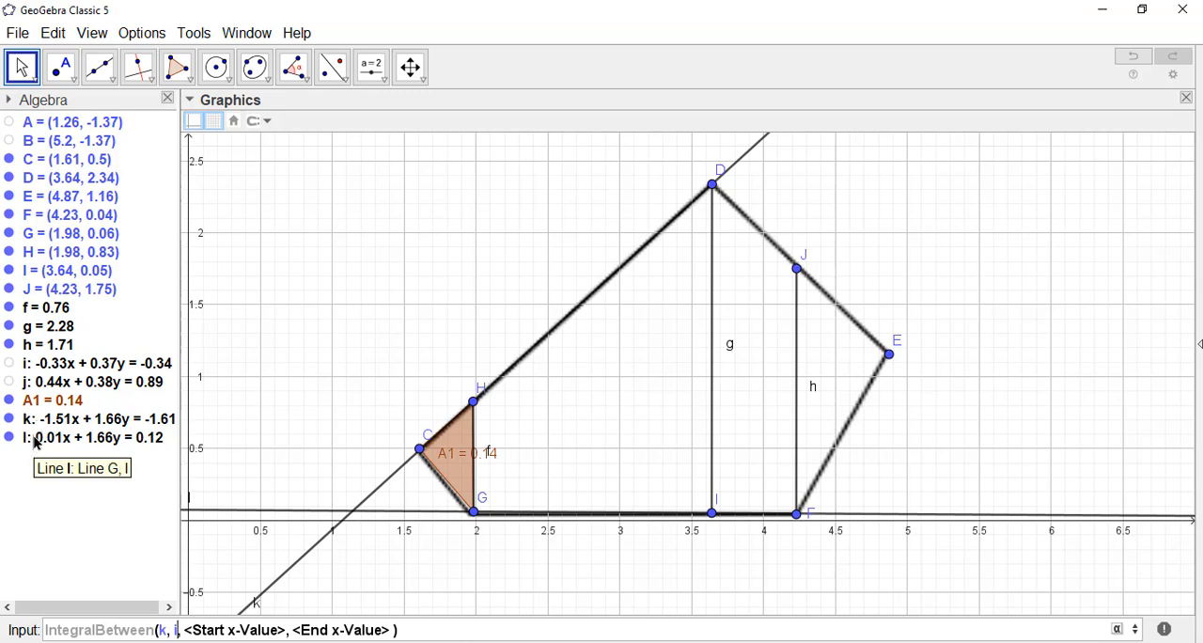
key("BackSpace")
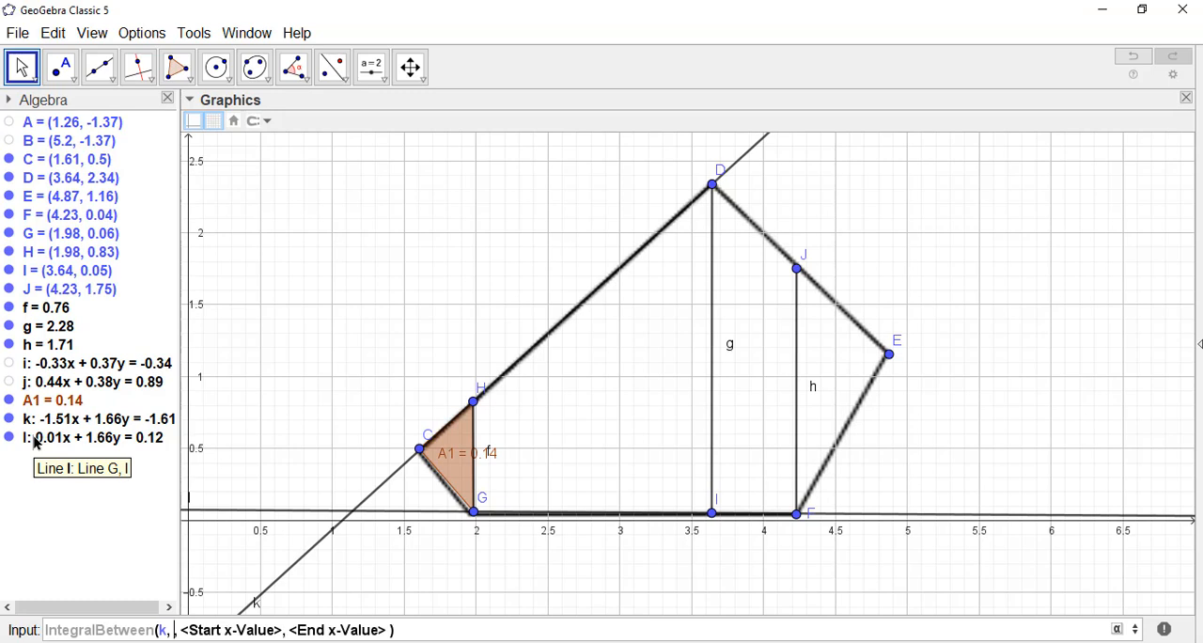
type("l")
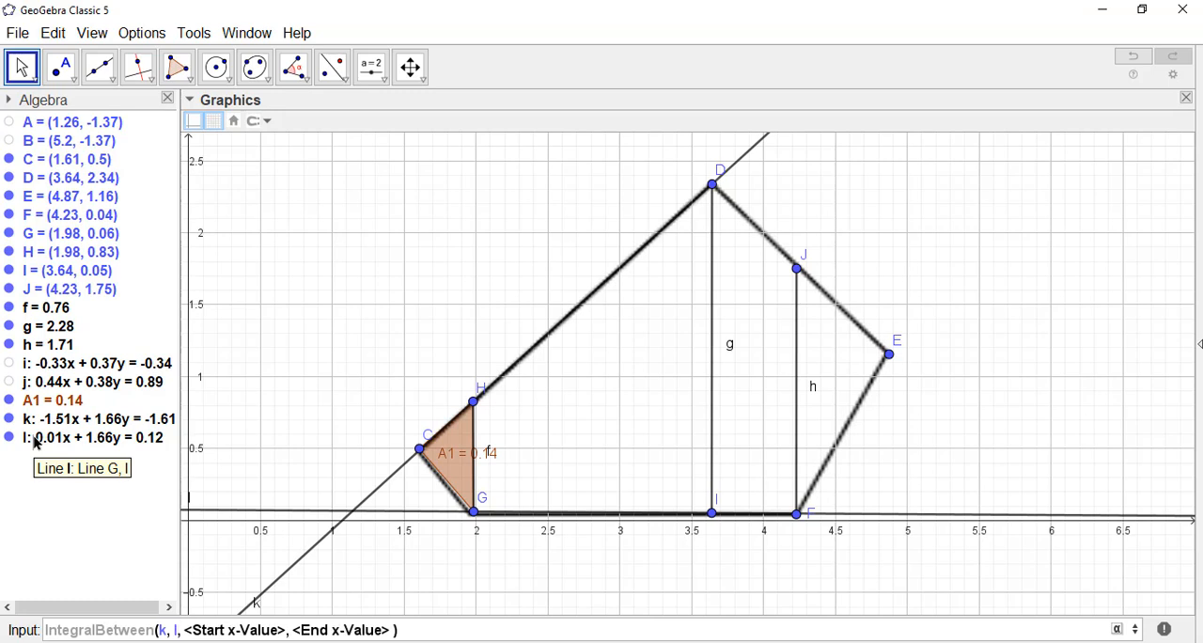
key("Tab")
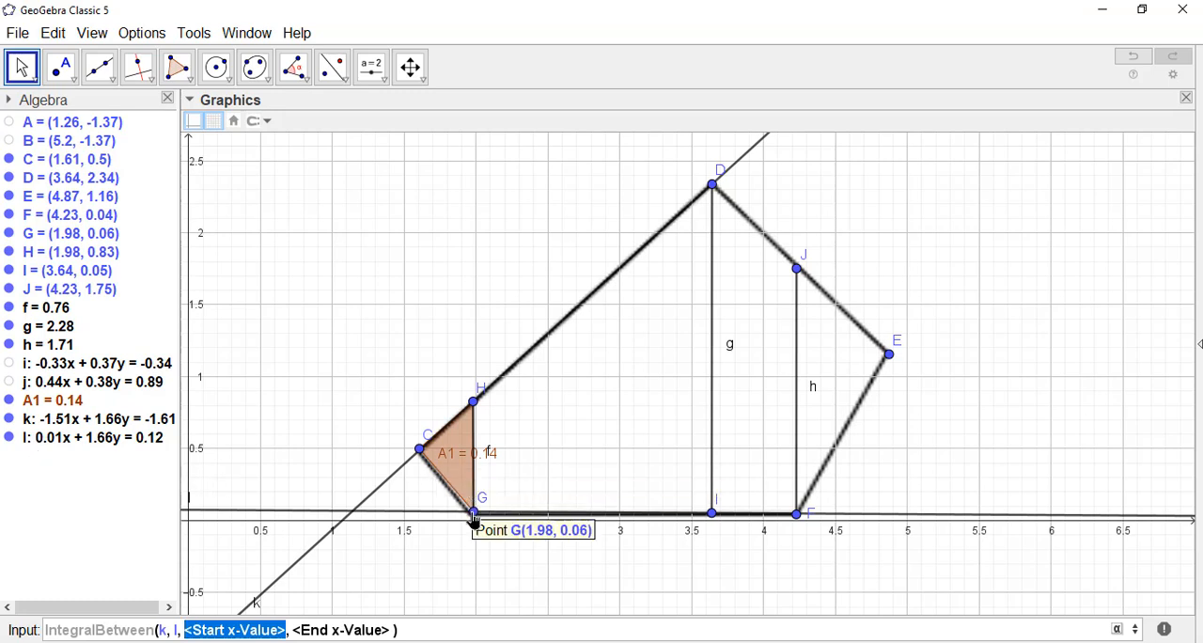
type("1.98")
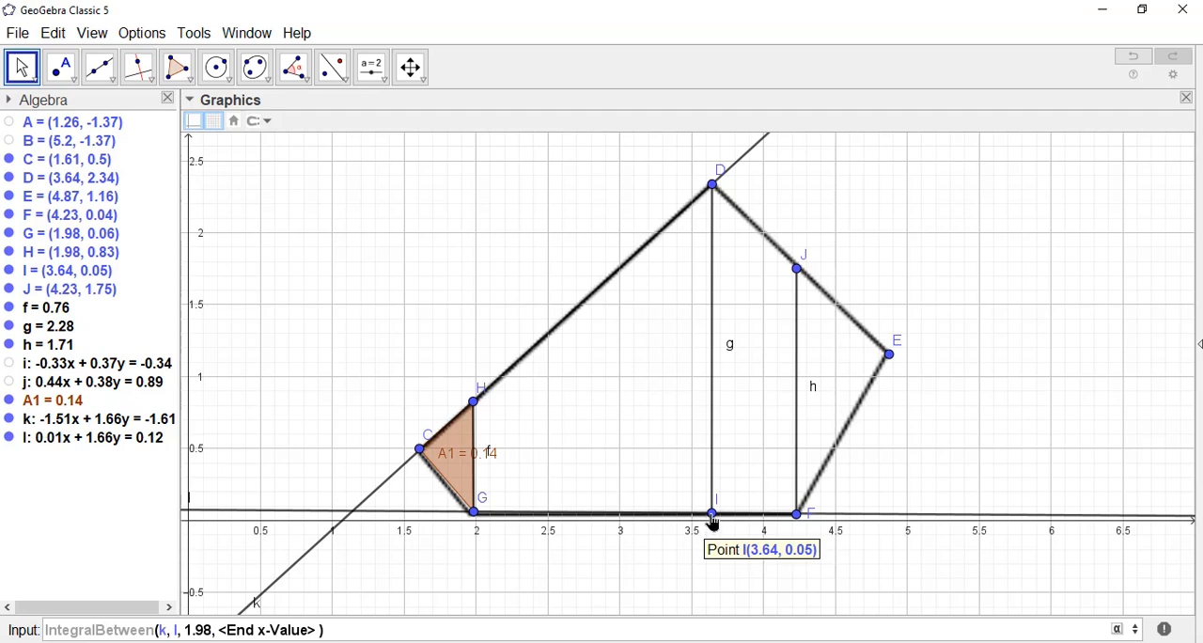
key("Tab")
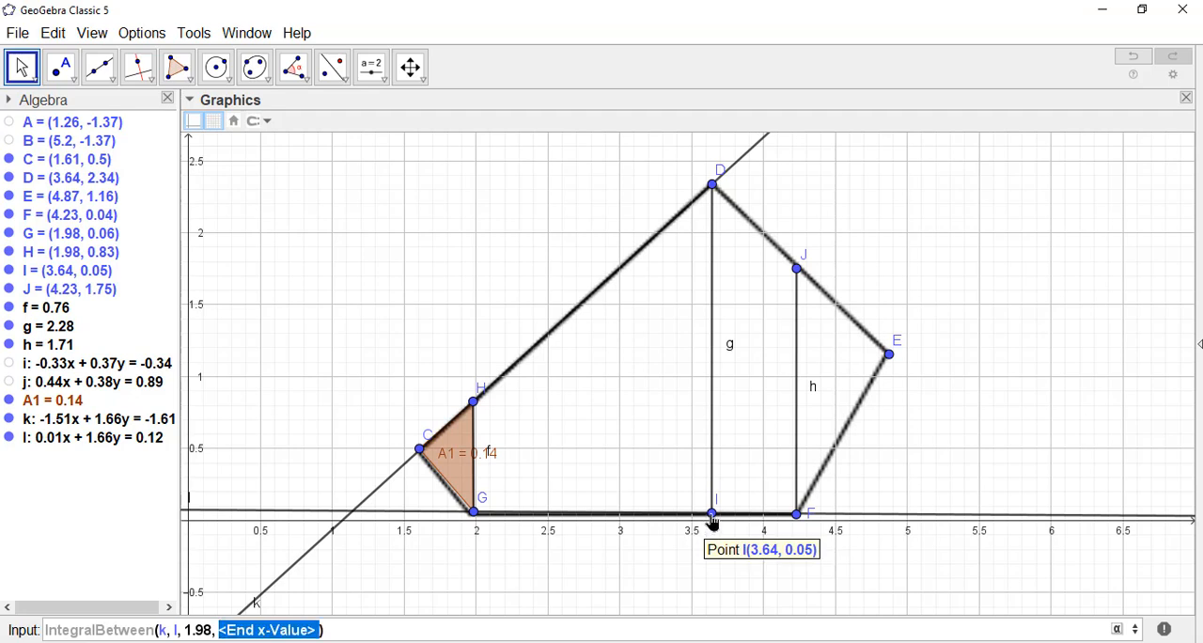
type("3.64")
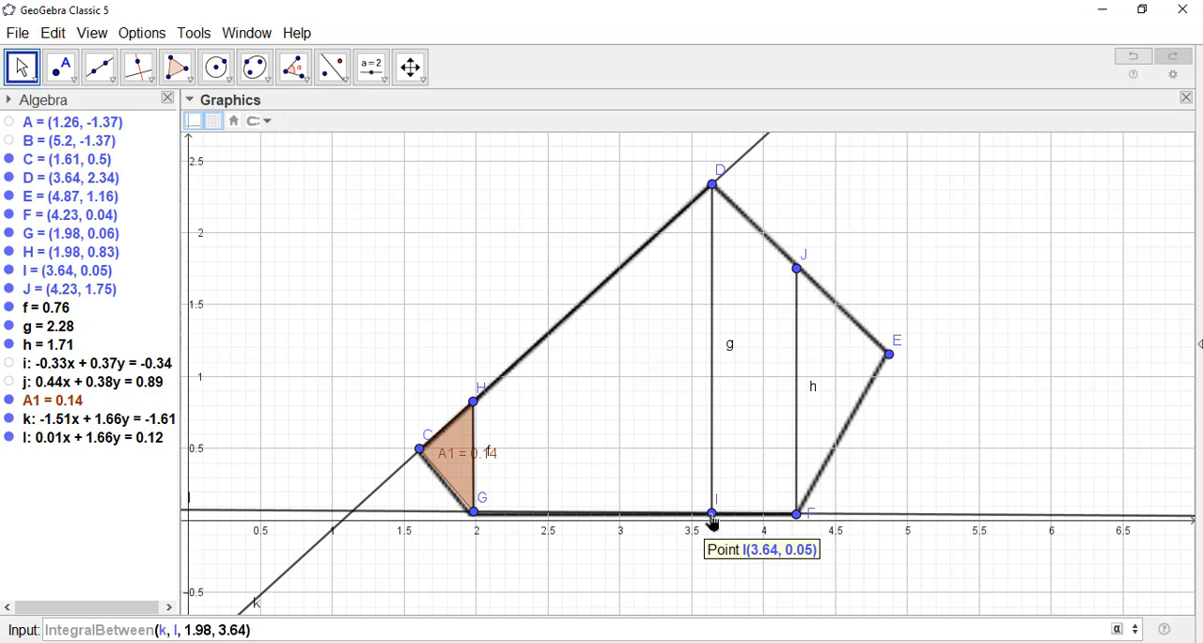
key("Return")
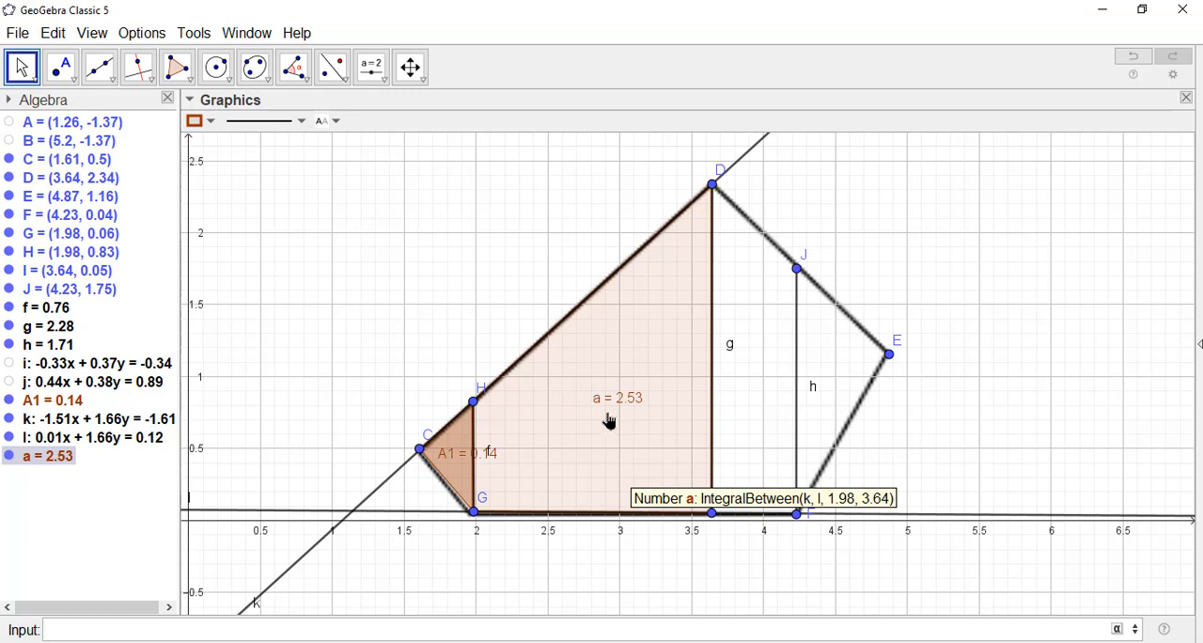
Step: Colour the shaded region GHDI of integral a dark green and increase its fill opacity
left_click(585, 392)
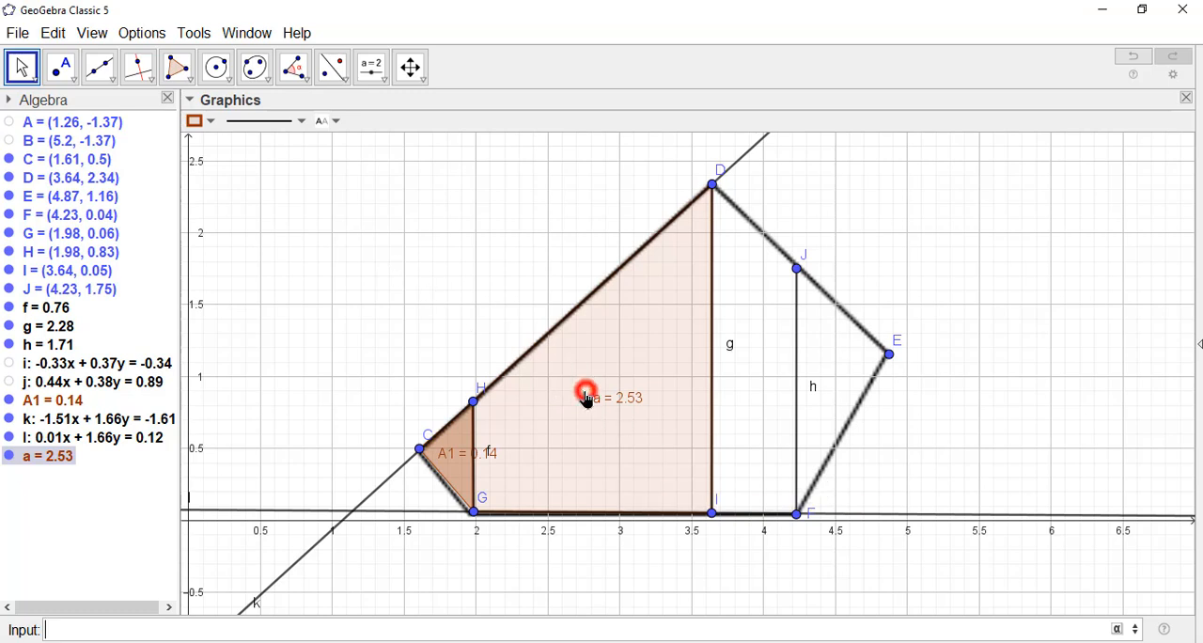
left_click(209, 120)
left_click(251, 142)
left_click(273, 189)
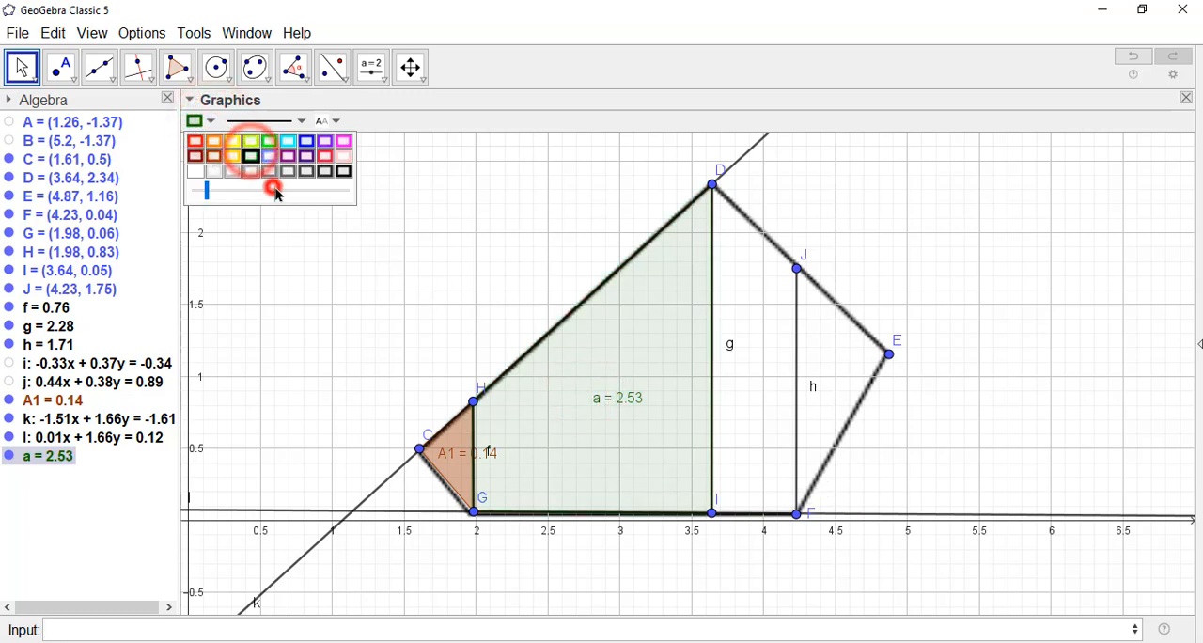
left_click(277, 189)
left_click(292, 189)
left_click(298, 190)
left_click(298, 190)
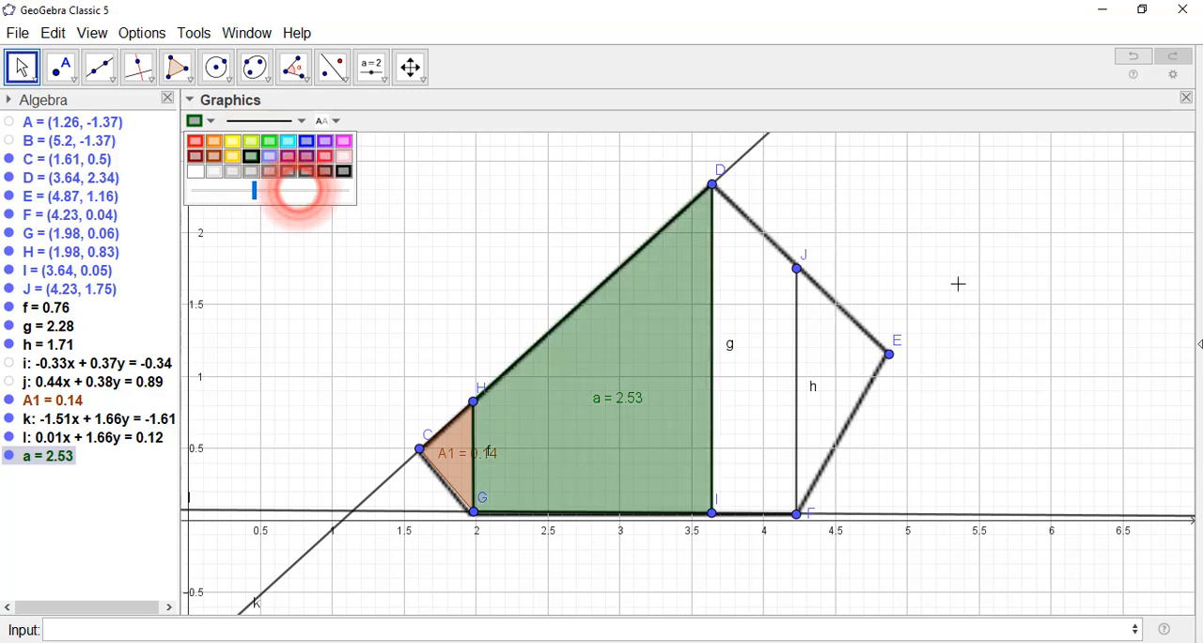
left_click(993, 283)
Step: Rename the integral a of the dark green region GHDI as A2
right_click(628, 402)
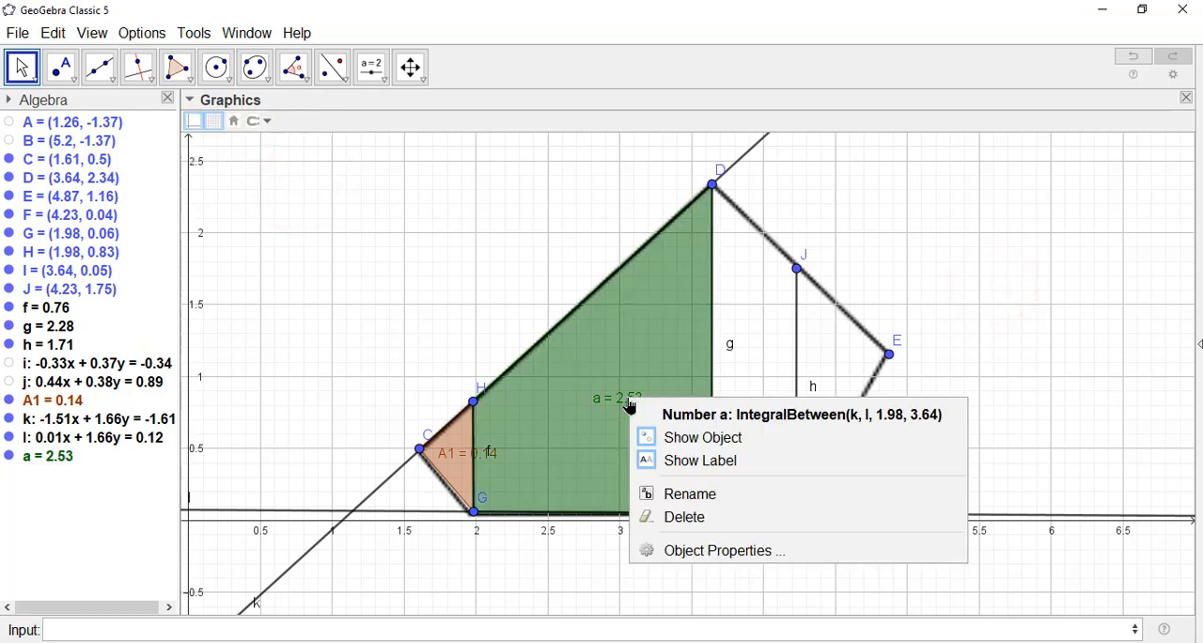
left_click(733, 496)
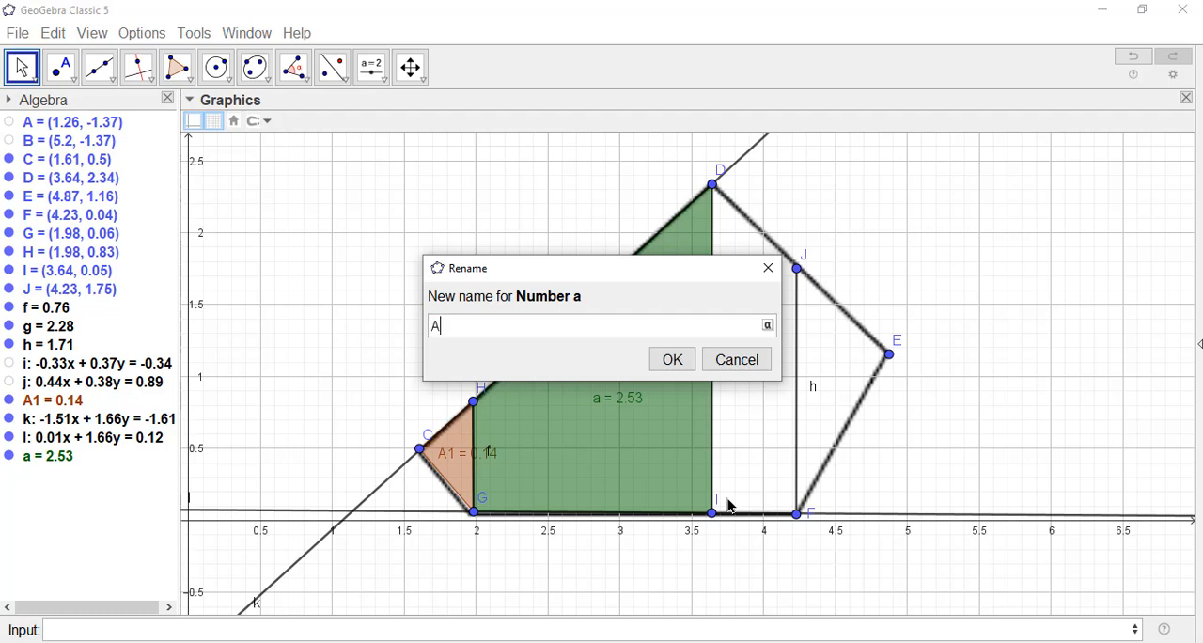
key("Return")
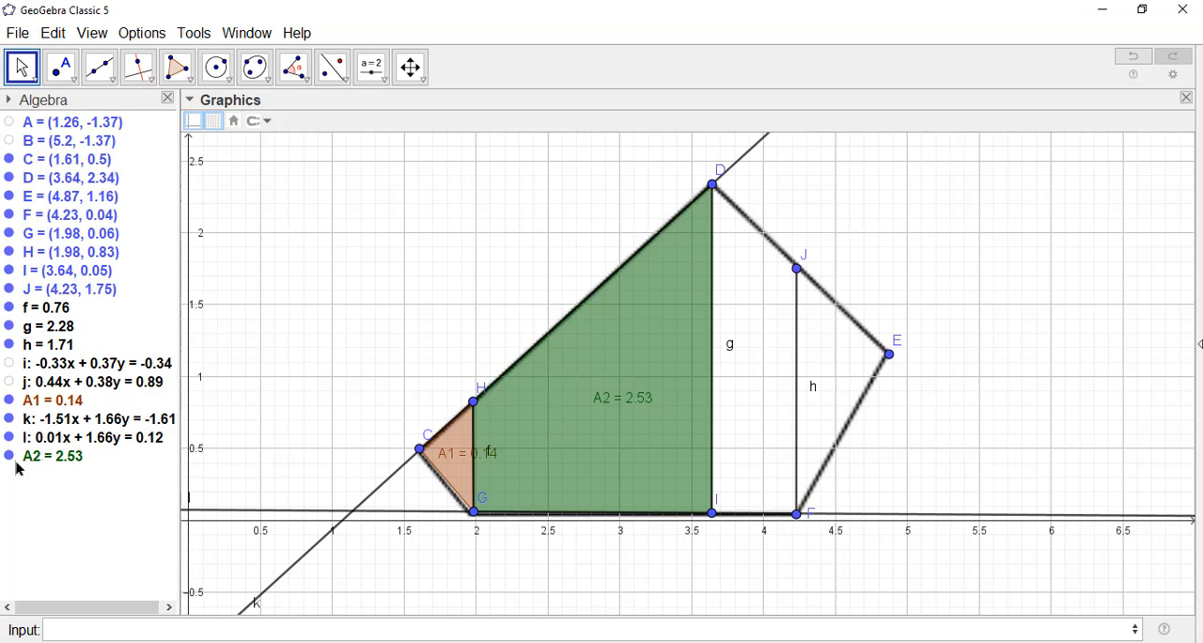
Step: Hide lines k and l, and draw a line through points D and J and another through points I and F
left_click(9, 419)
left_click(8, 437)
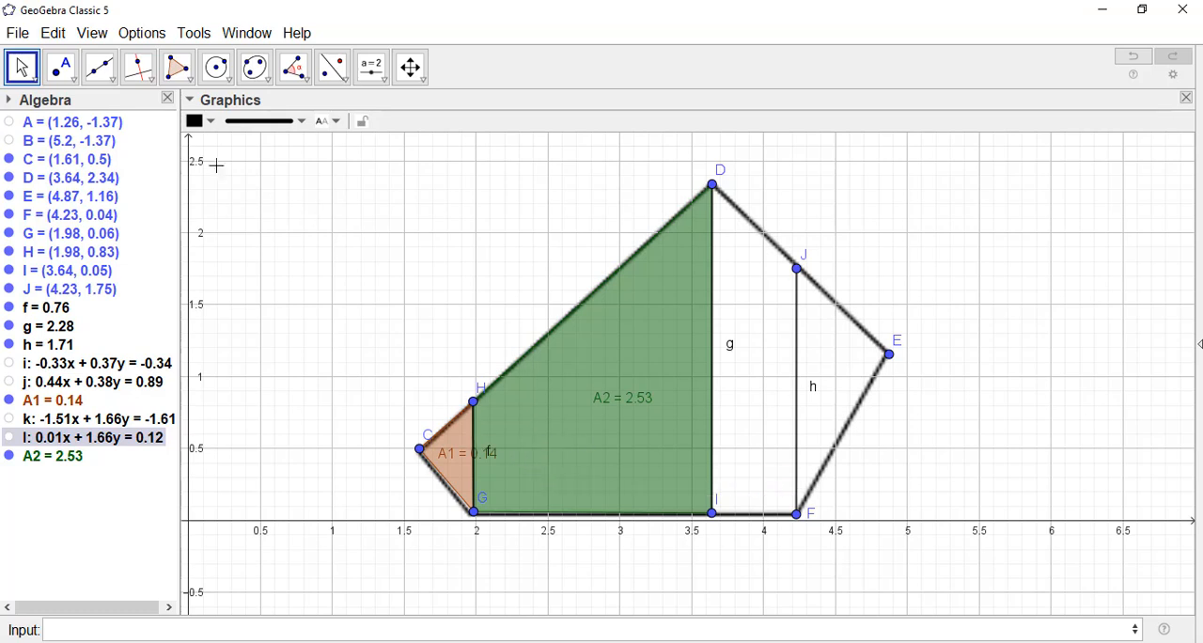
left_click(98, 66)
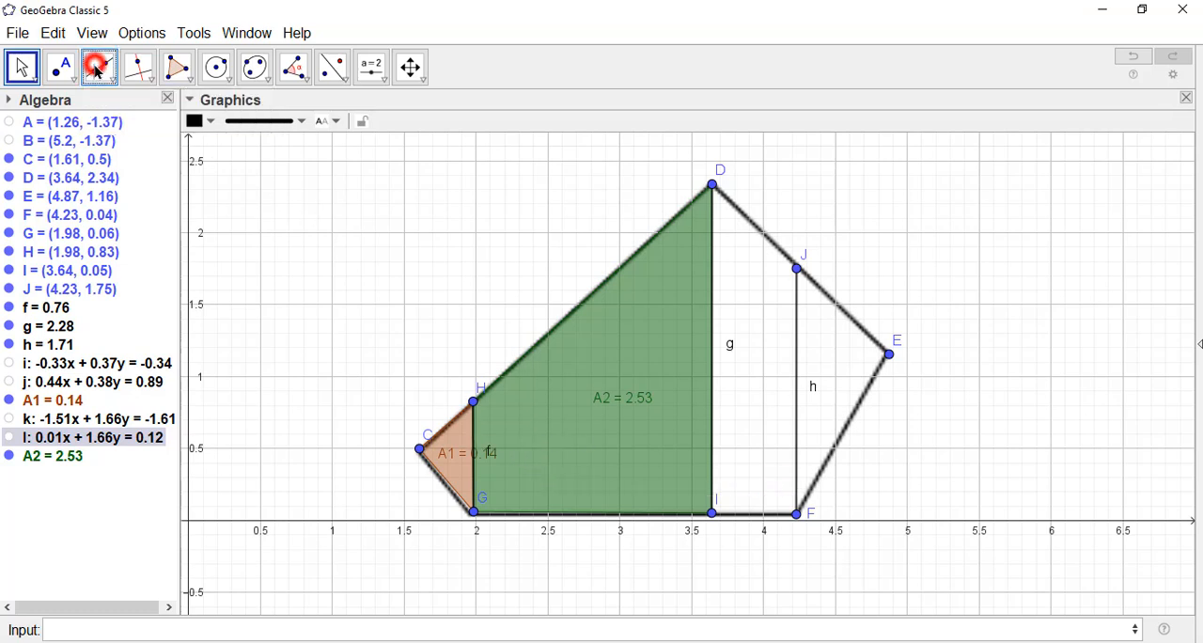
left_click(712, 187)
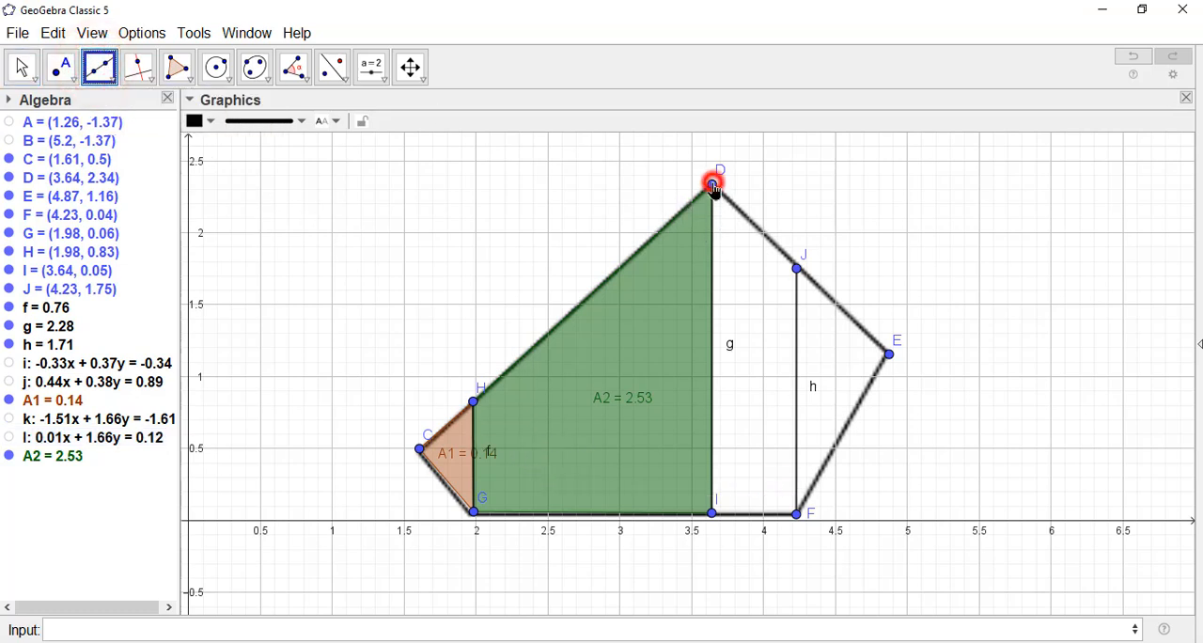
left_click(796, 269)
left_click(712, 513)
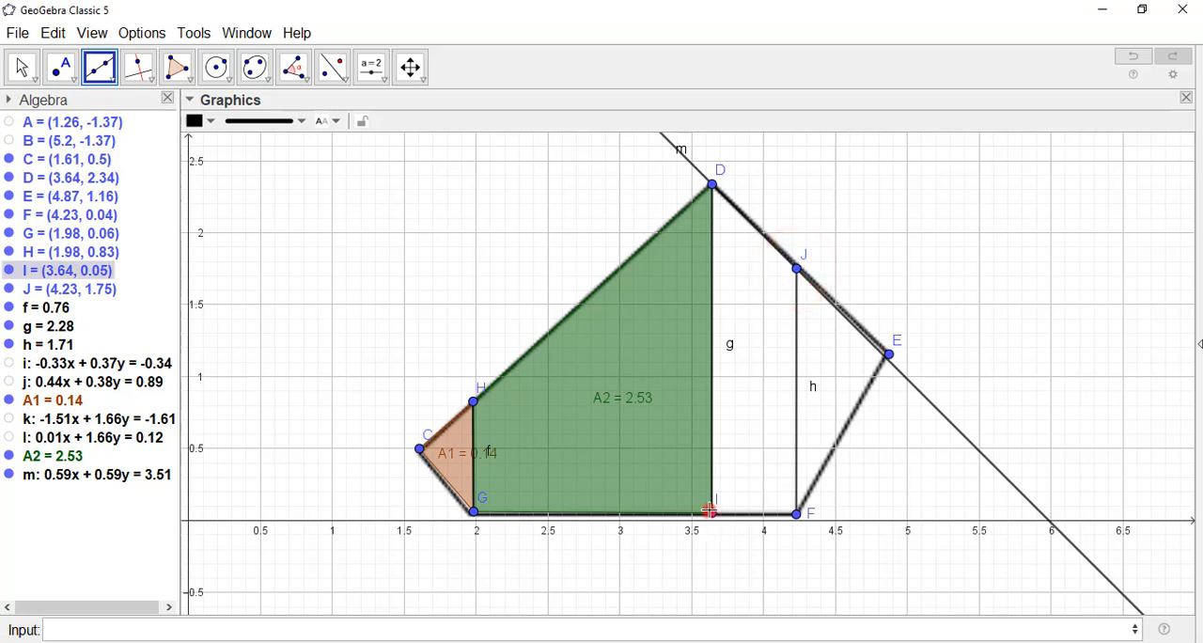
left_click(796, 513)
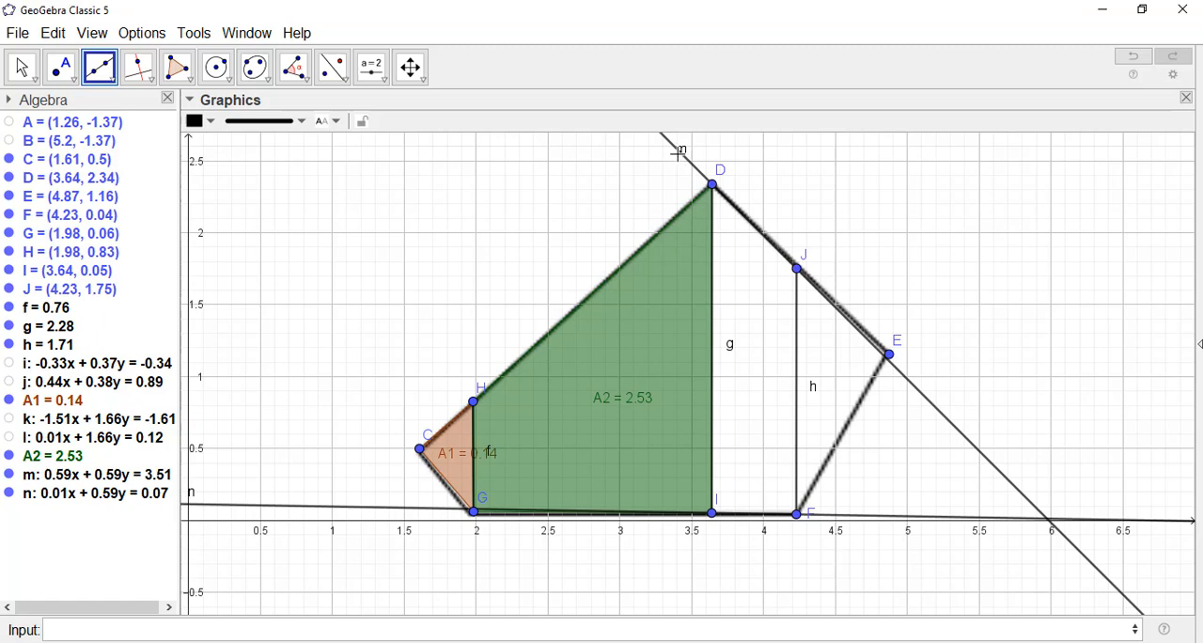
Step: Start an IntegralBetween command with start and end x-values, using lines m and n as its two functions
left_click(227, 626)
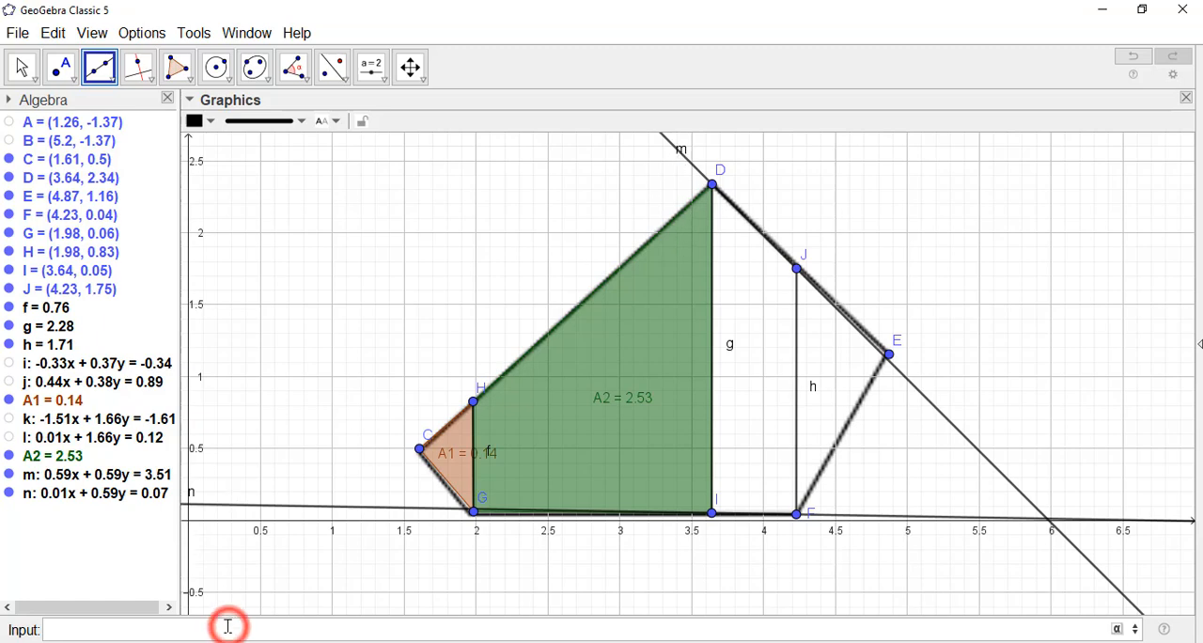
type("inte")
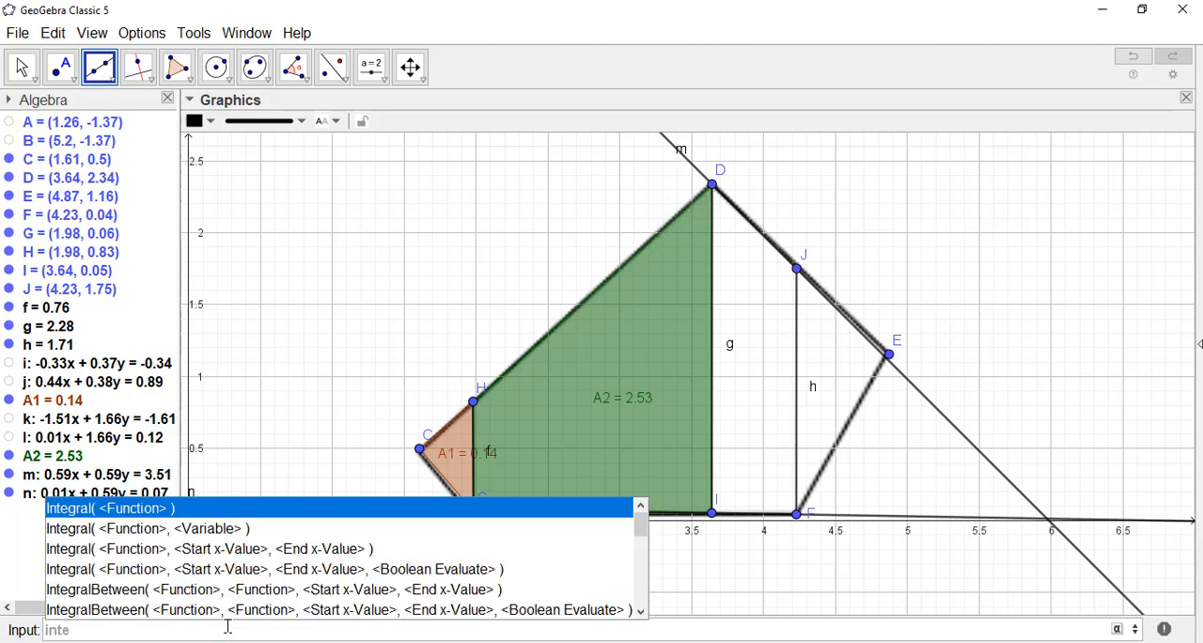
left_click(238, 582)
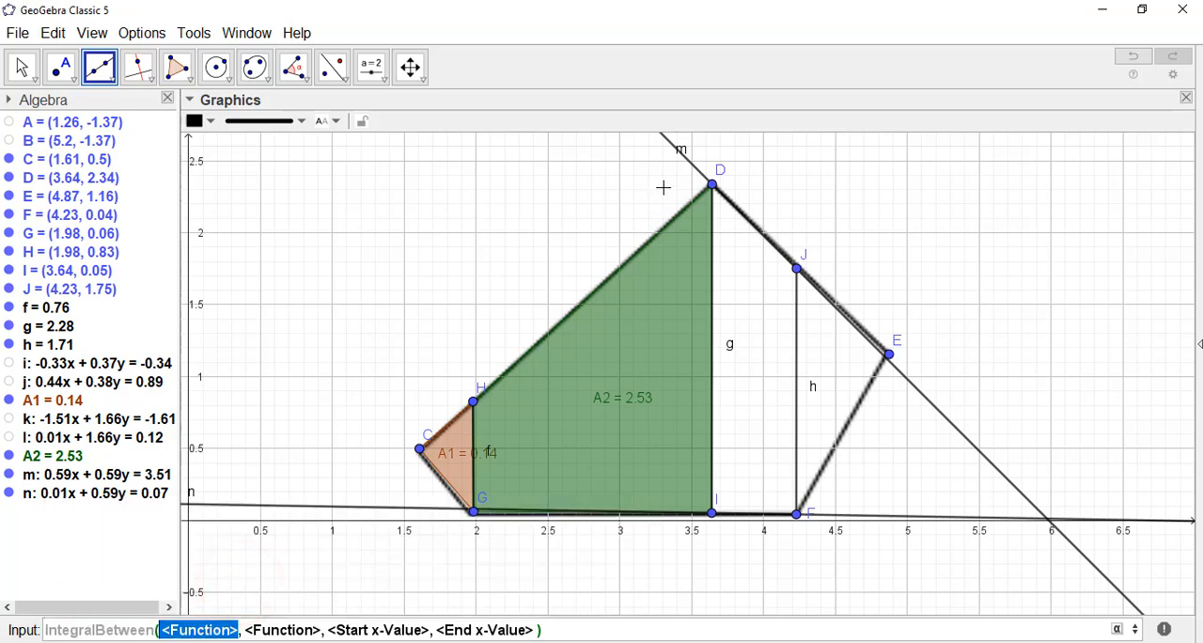
left_click(684, 167)
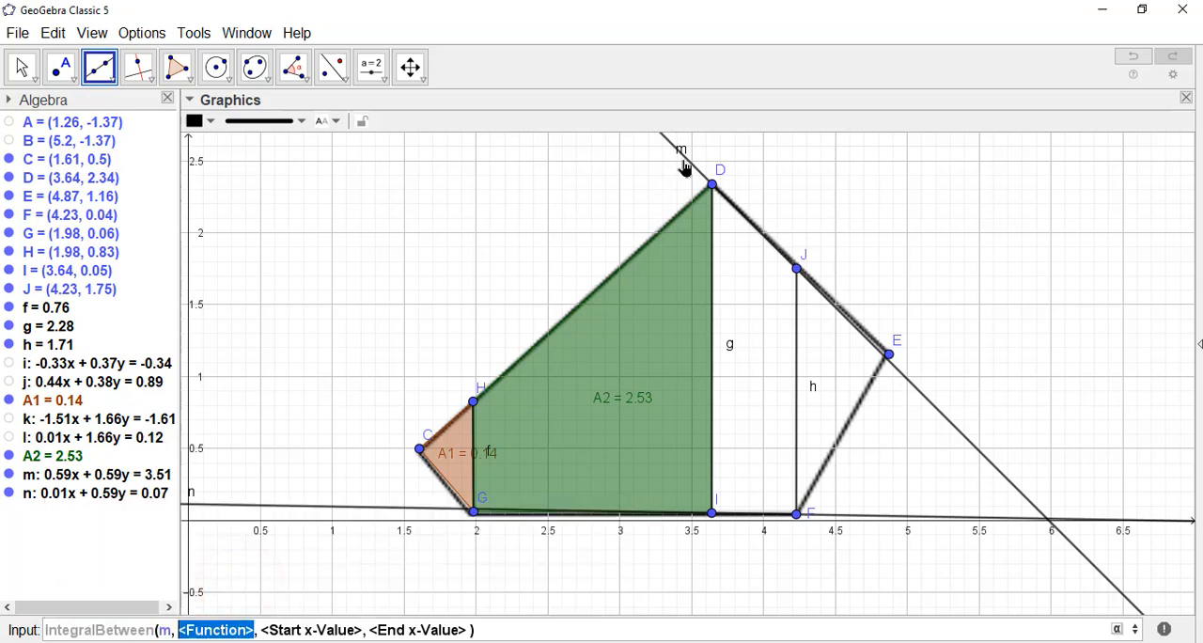
left_click(228, 508)
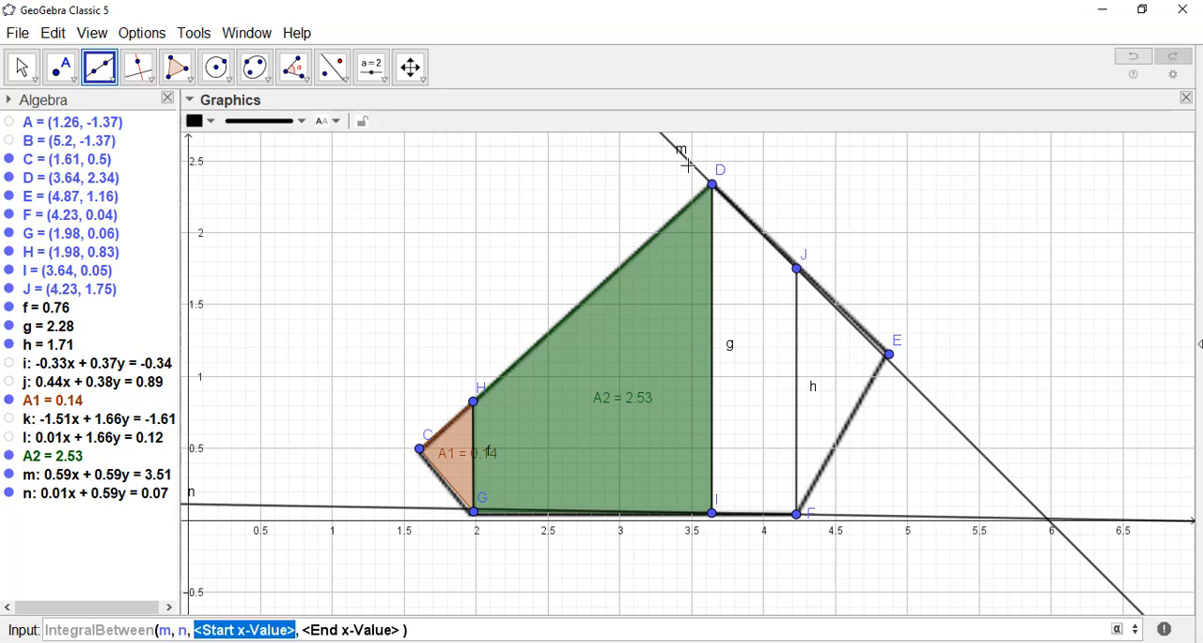
Step: Complete the IntegralBetween command for lines m and n with start x-value 3.64 and end x-value 4.23, and evaluate it
left_click(712, 515)
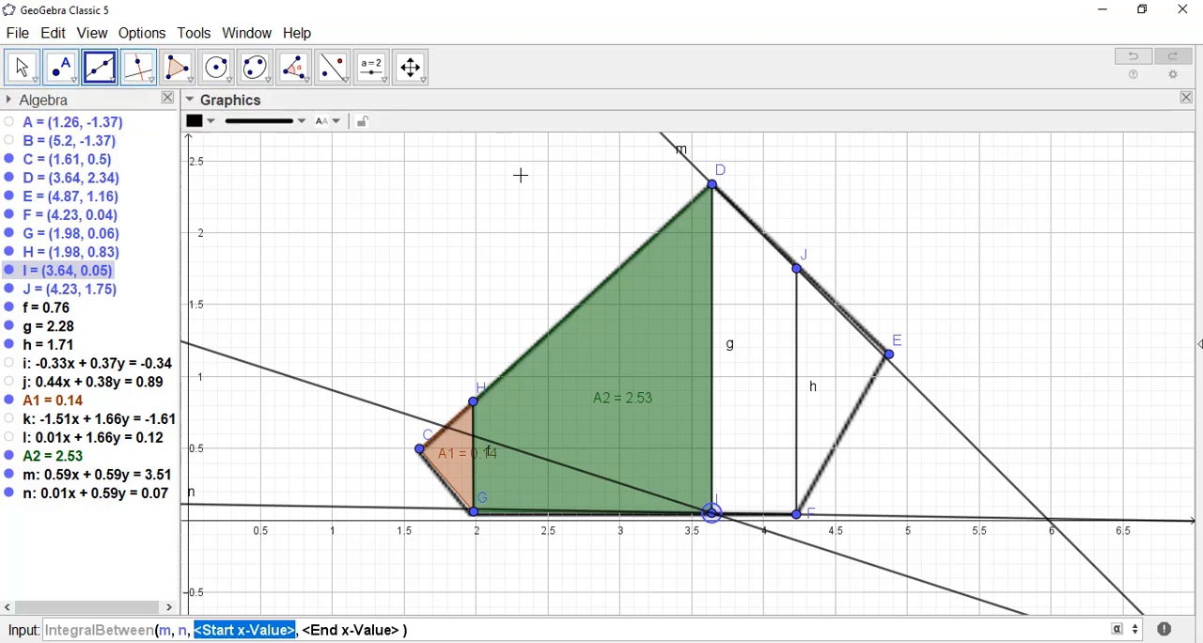
left_click(22, 68)
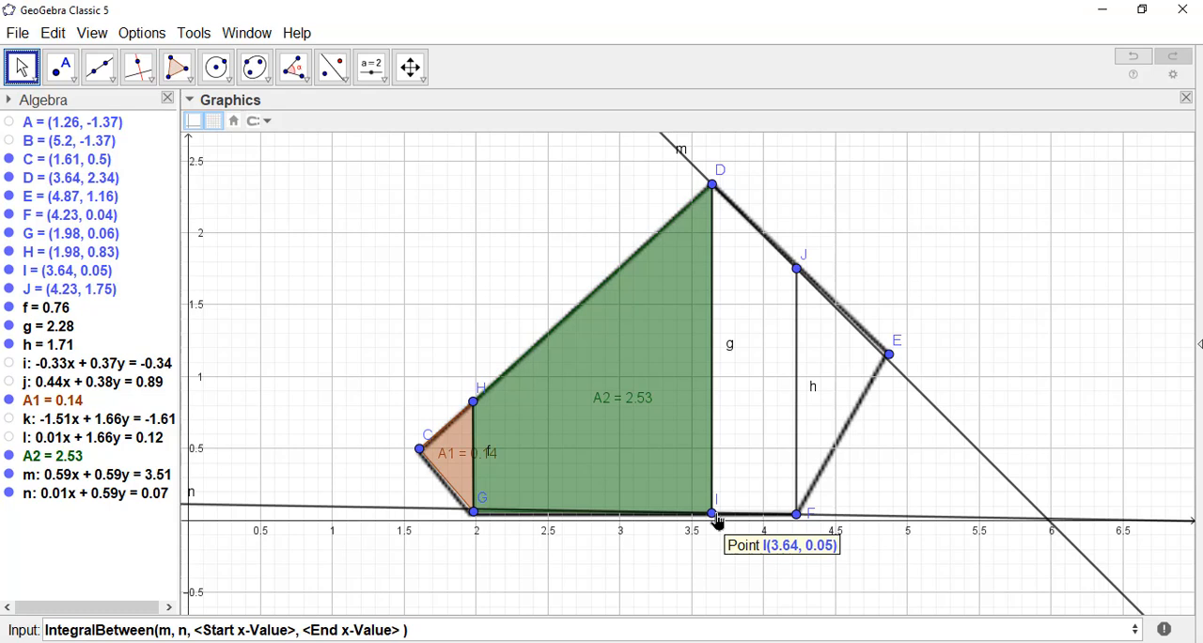
left_click(185, 632)
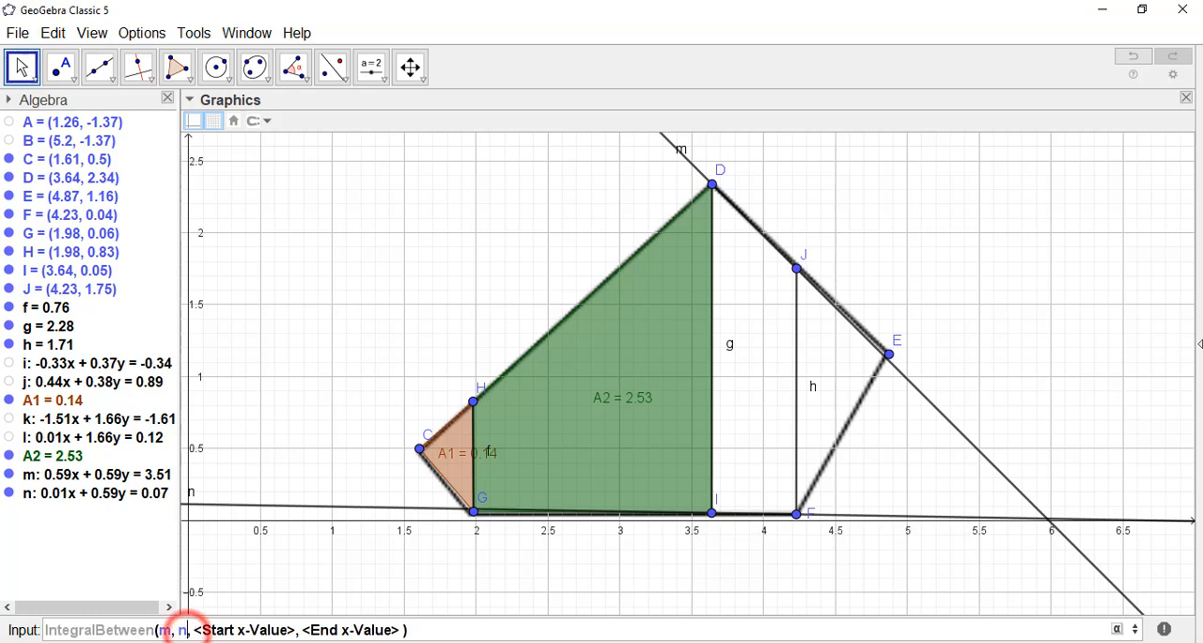
key("Tab")
type("3.64")
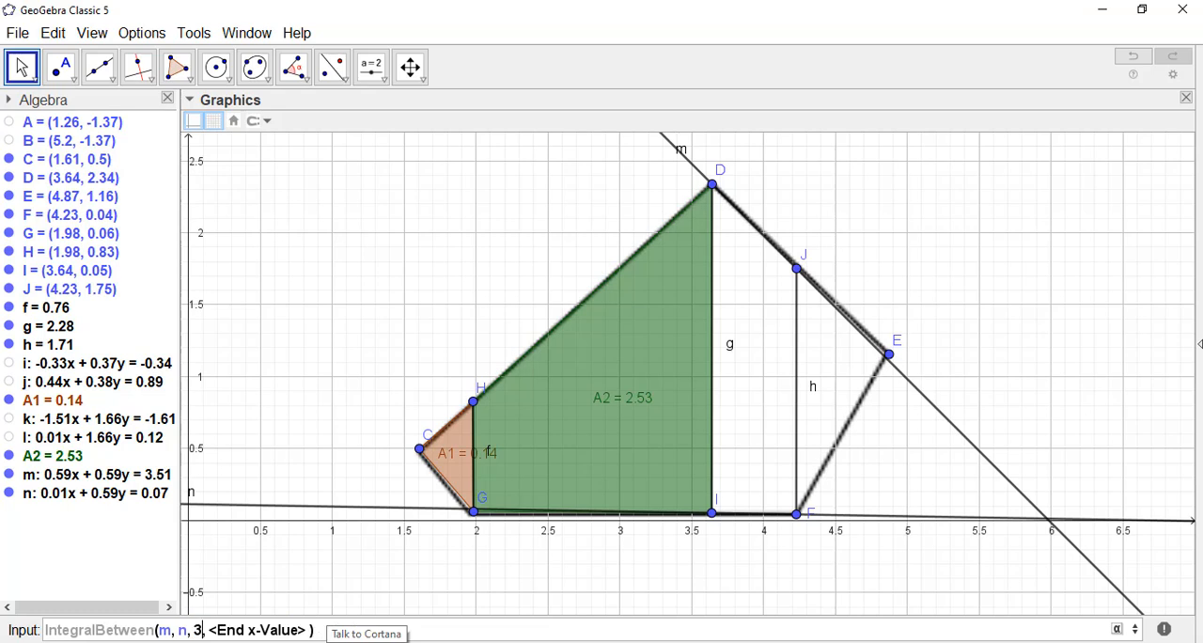
key("Tab")
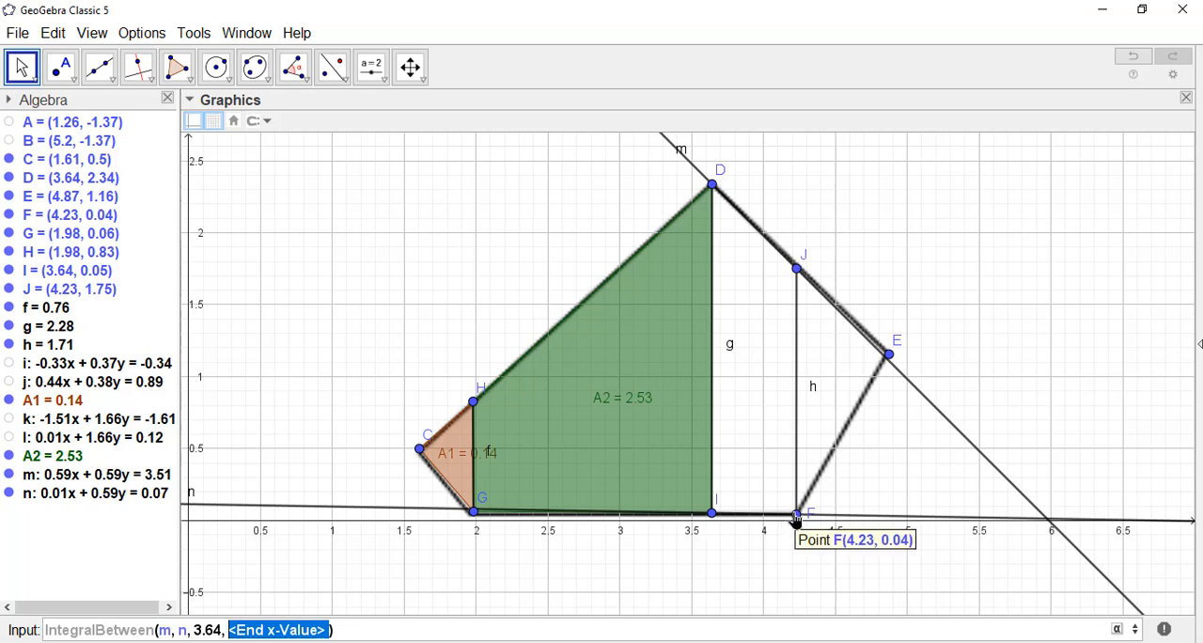
type("4.2")
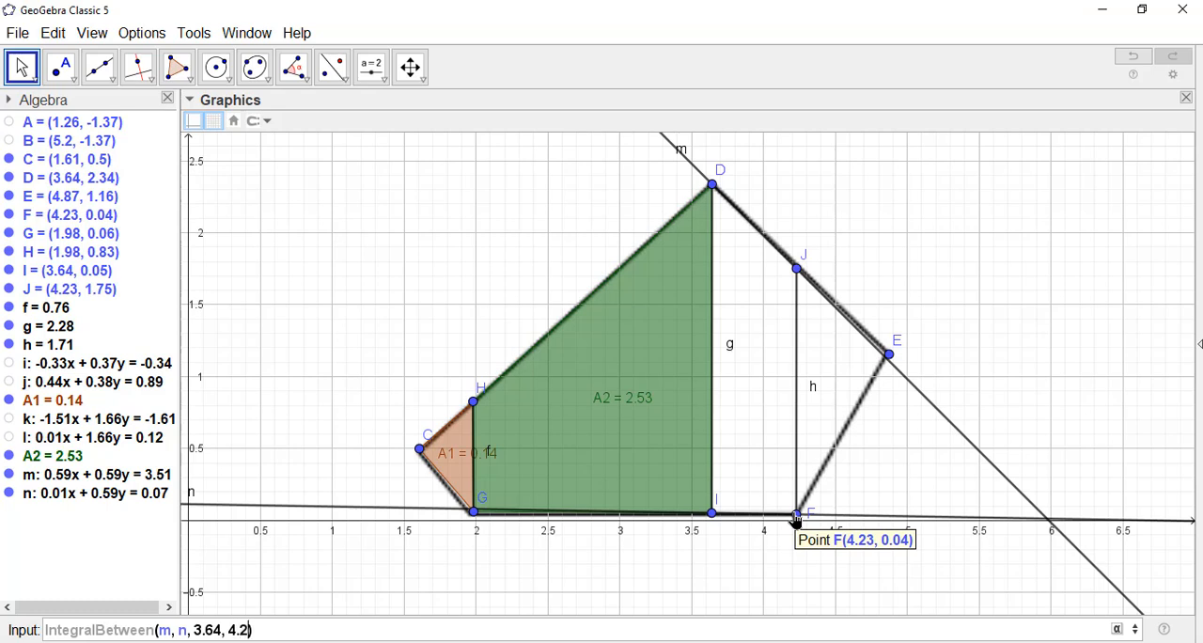
type("3)")
key("Return")
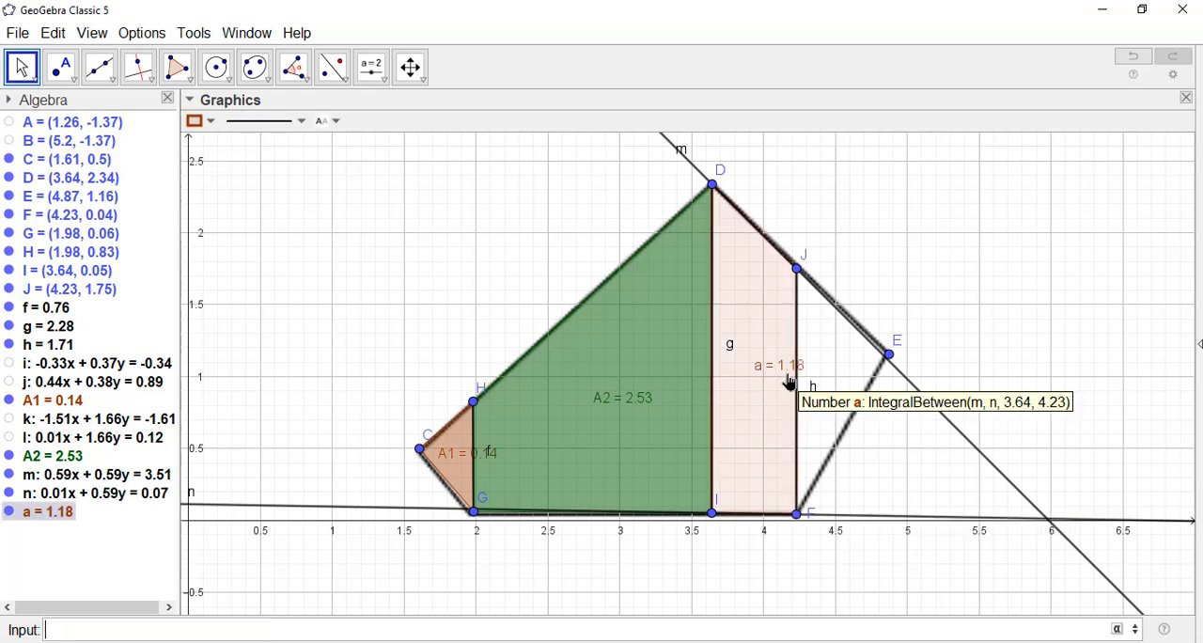
Step: Move the label of integral a fully inside region IDJF, and give the region a blue fill with higher opacity
left_click_drag(788, 368, 770, 387)
left_click(762, 289)
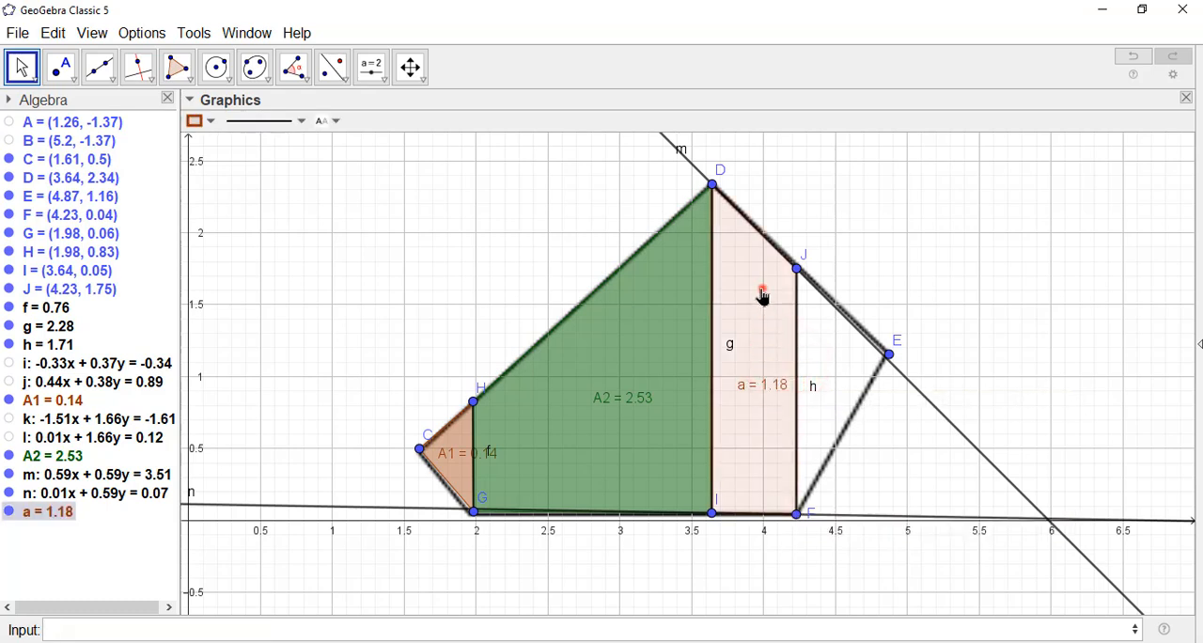
left_click(199, 121)
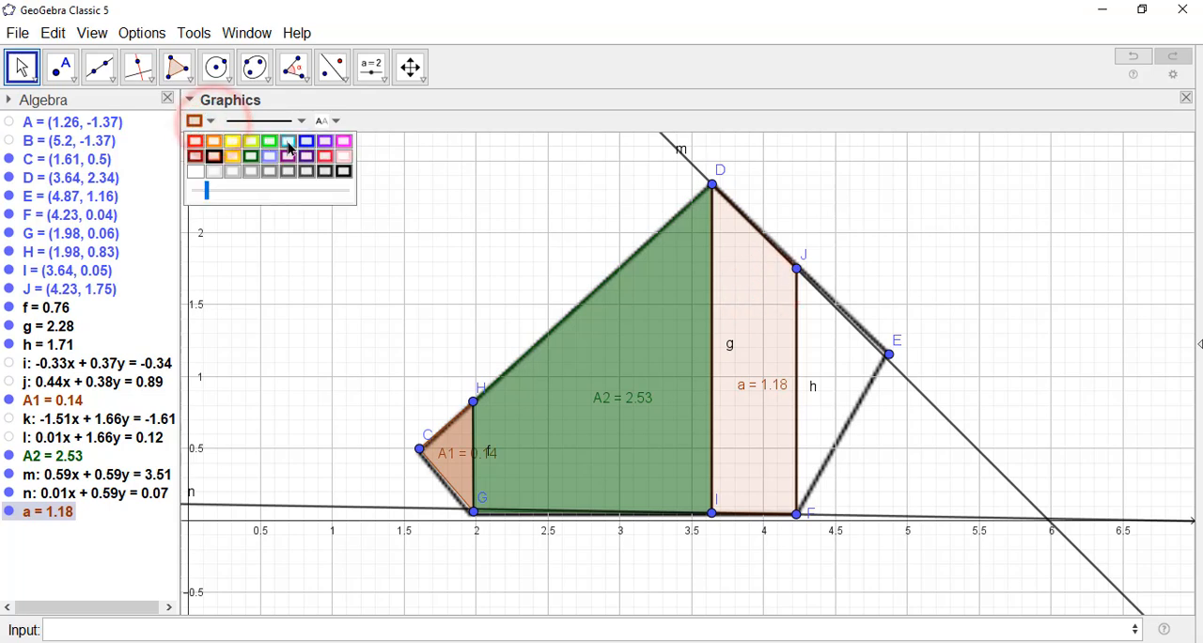
left_click(310, 141)
left_click(297, 184)
left_click(297, 184)
left_click(297, 184)
left_click(296, 184)
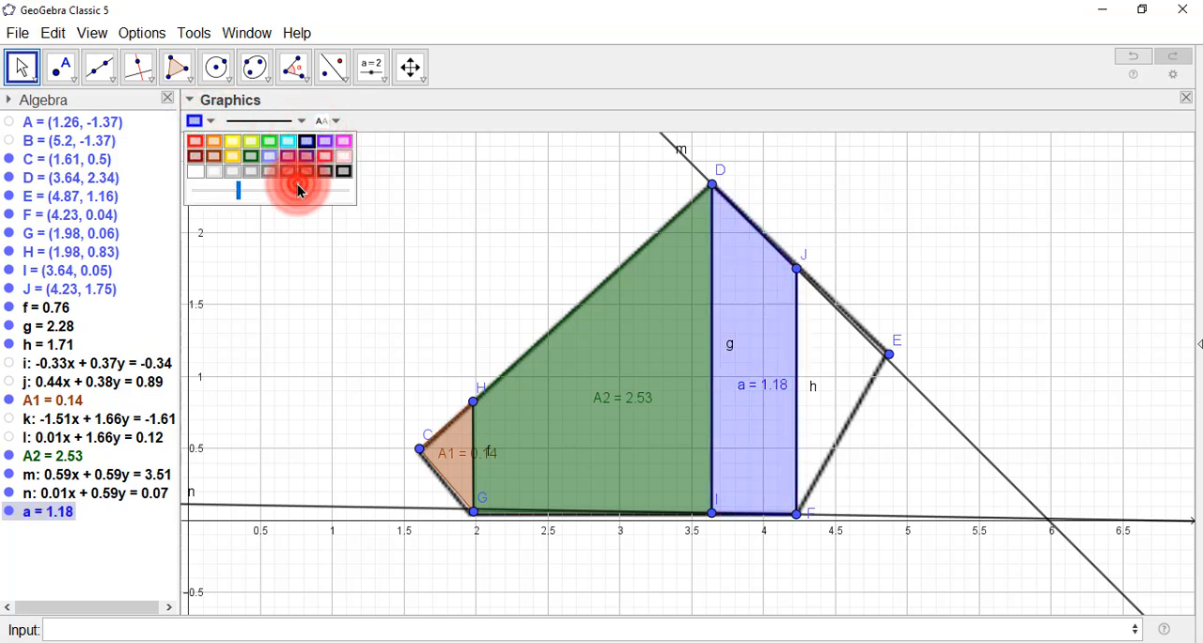
left_click(297, 184)
Step: Rename the integral of the blue region as A3 and reposition its label lower inside the region
right_click(747, 381)
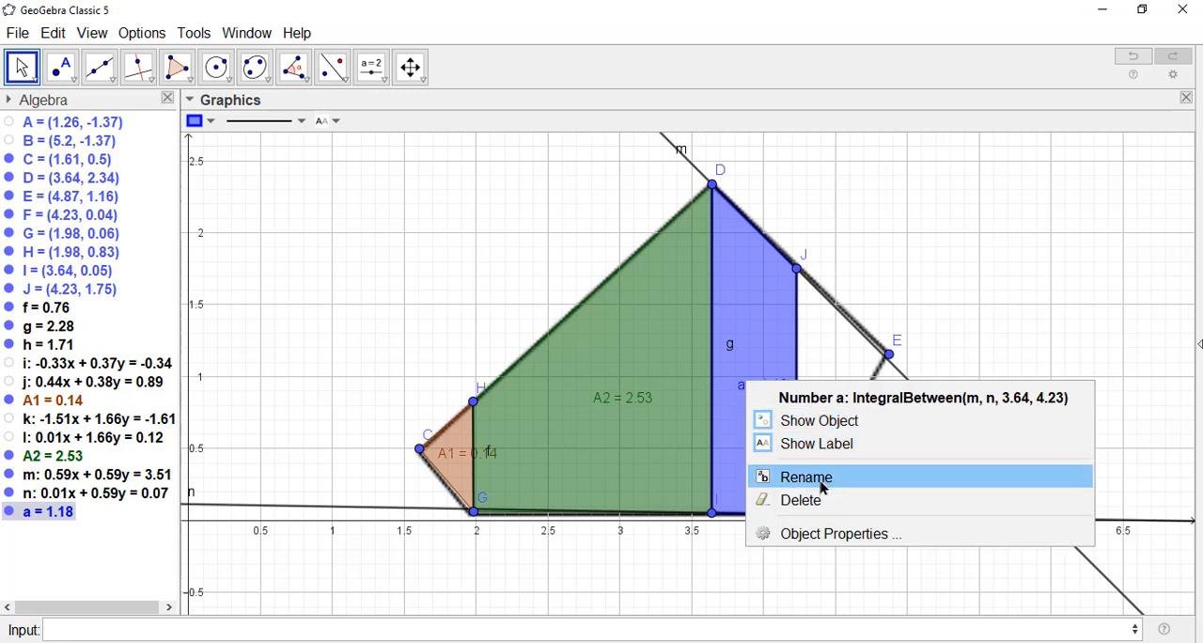
left_click(821, 480)
type("A")
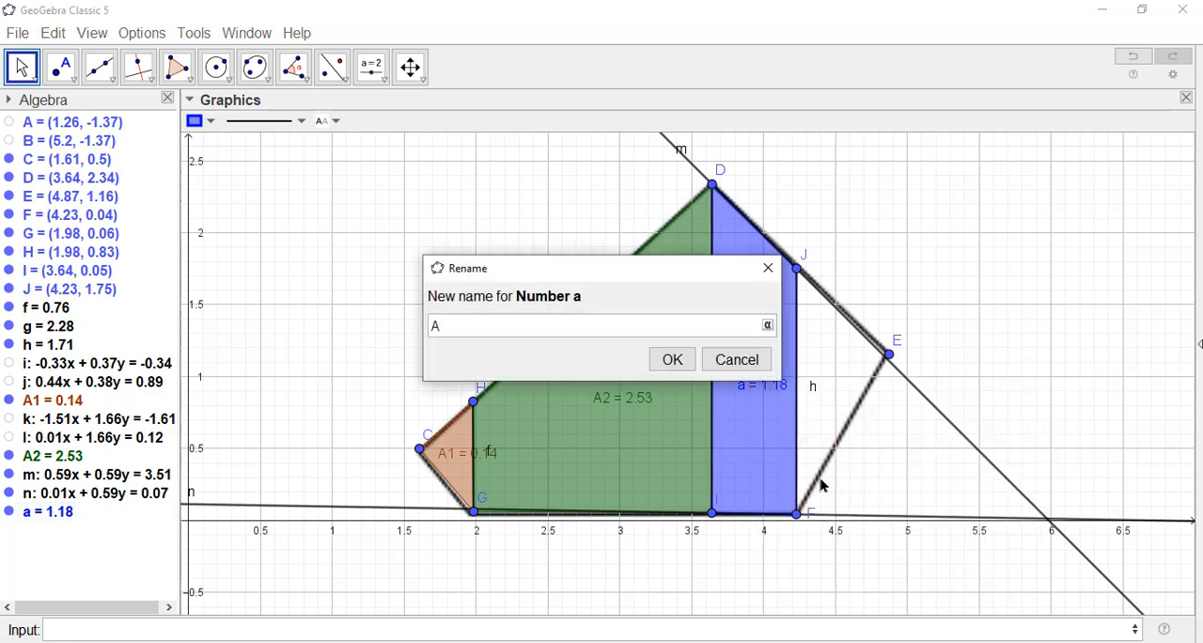
type("3")
key("Return")
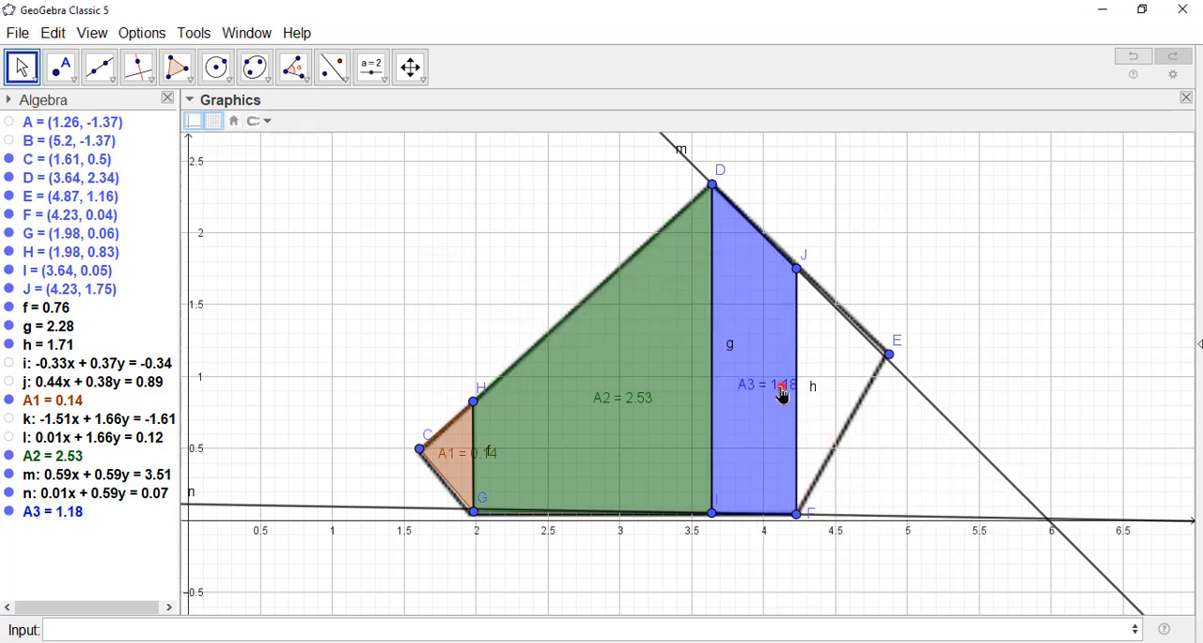
left_click_drag(780, 387, 743, 484)
Step: Hide lines m and n from the drawing
scroll(712, 565, "up", 1)
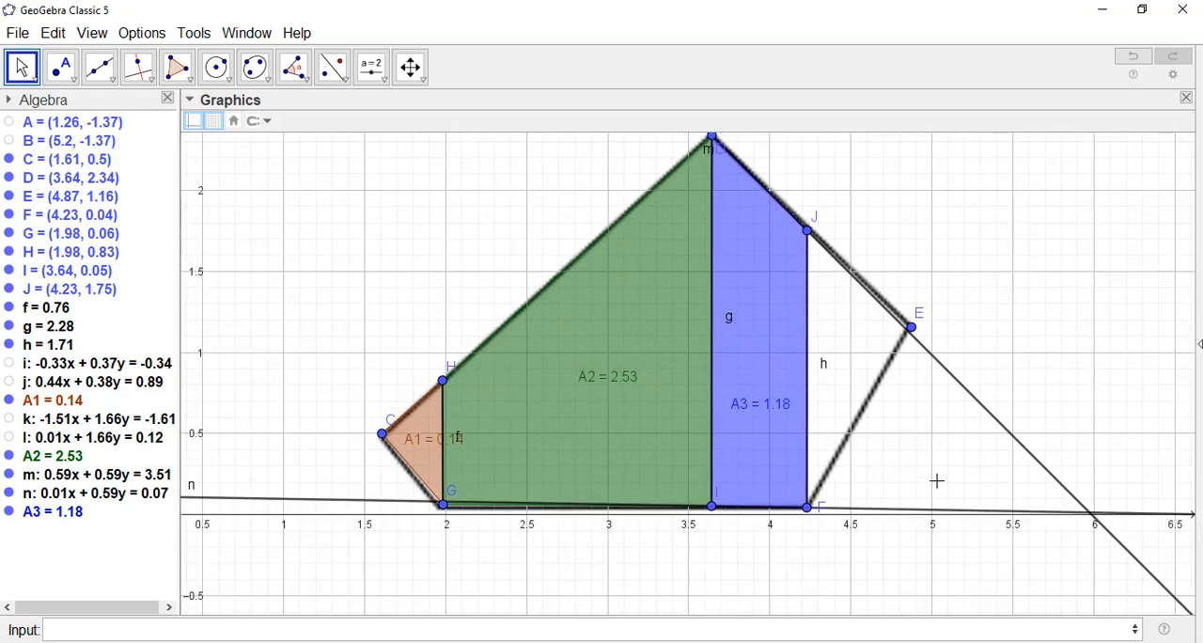
left_click_drag(939, 461, 943, 537)
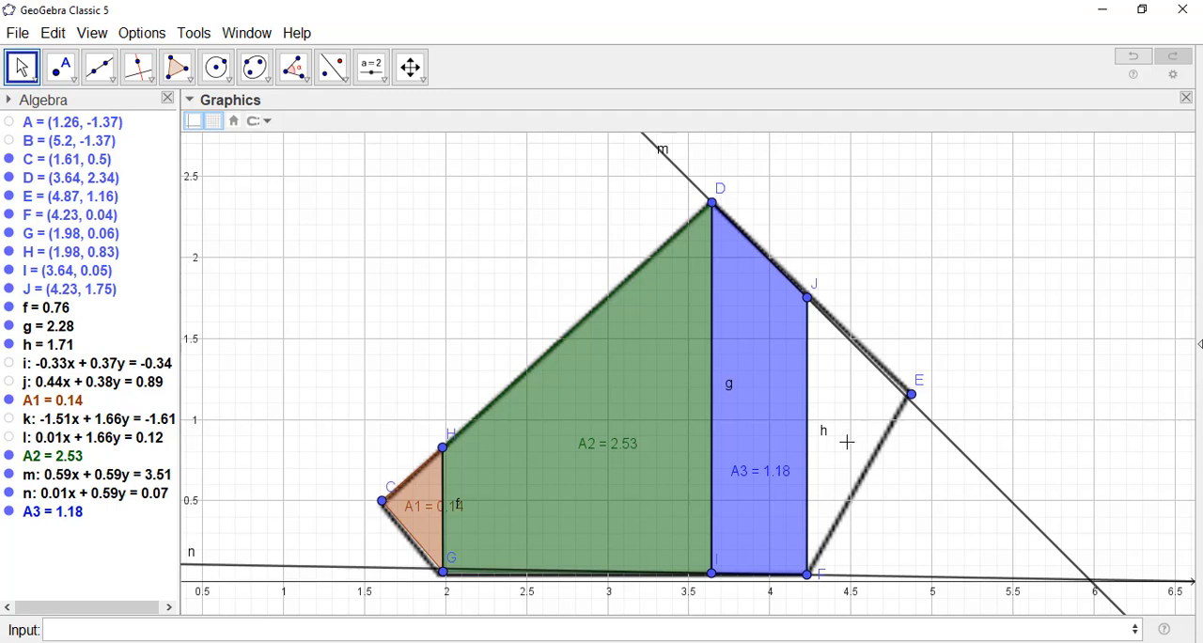
left_click(10, 475)
left_click(9, 492)
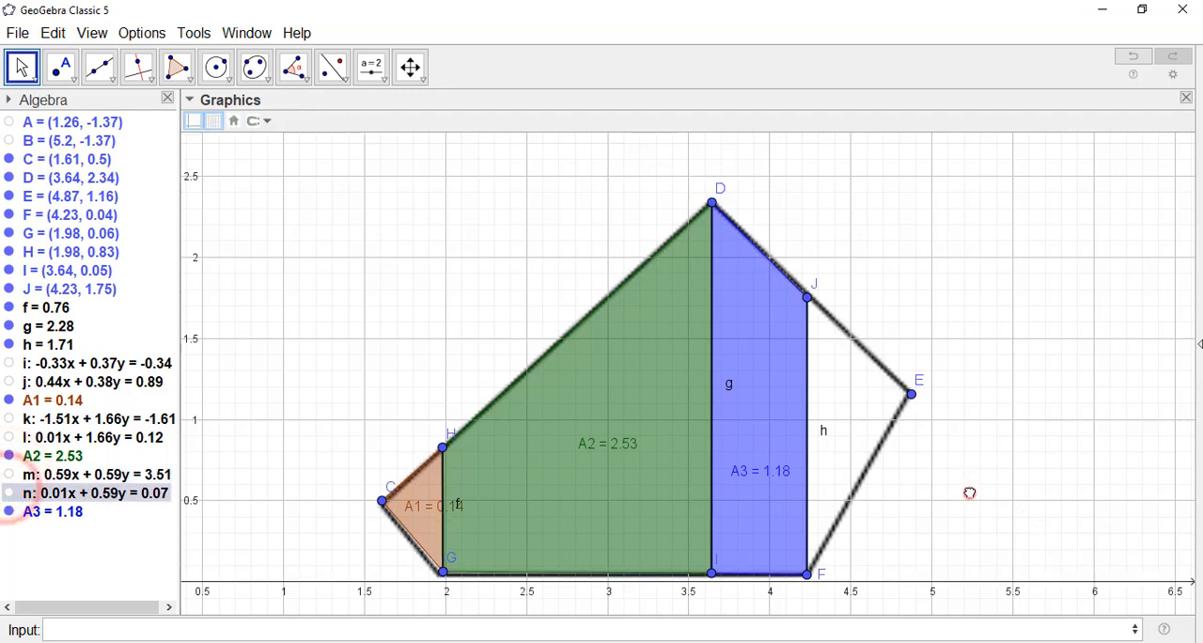
Step: Draw a line through points J and E and another through points F and E
scroll(971, 498, "down", 1)
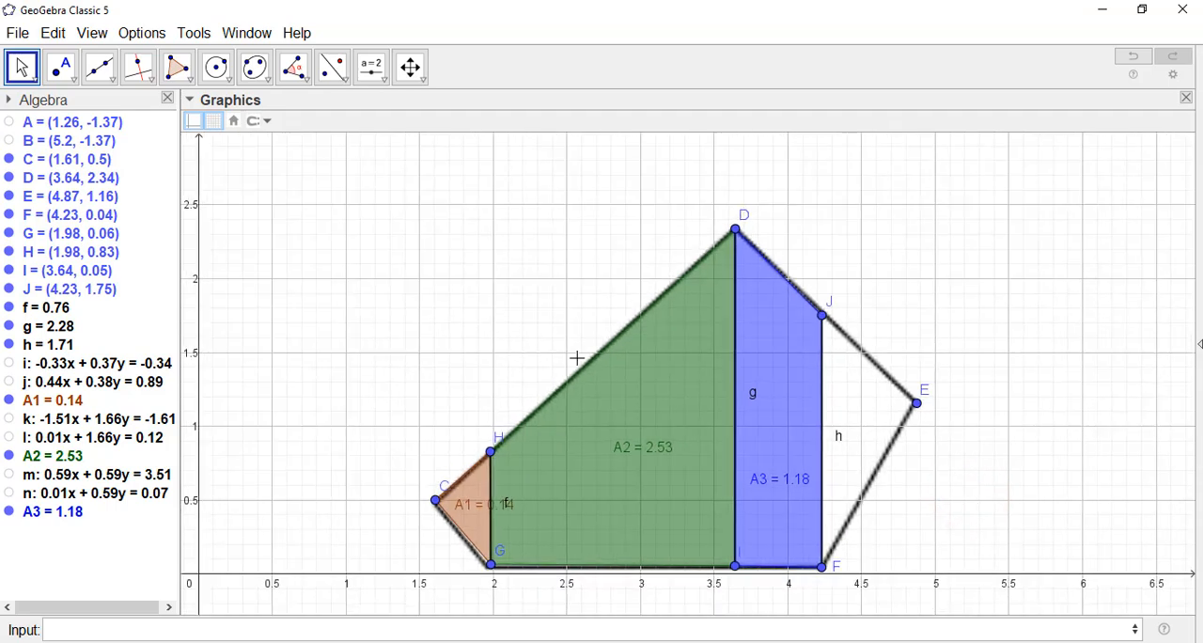
left_click(99, 67)
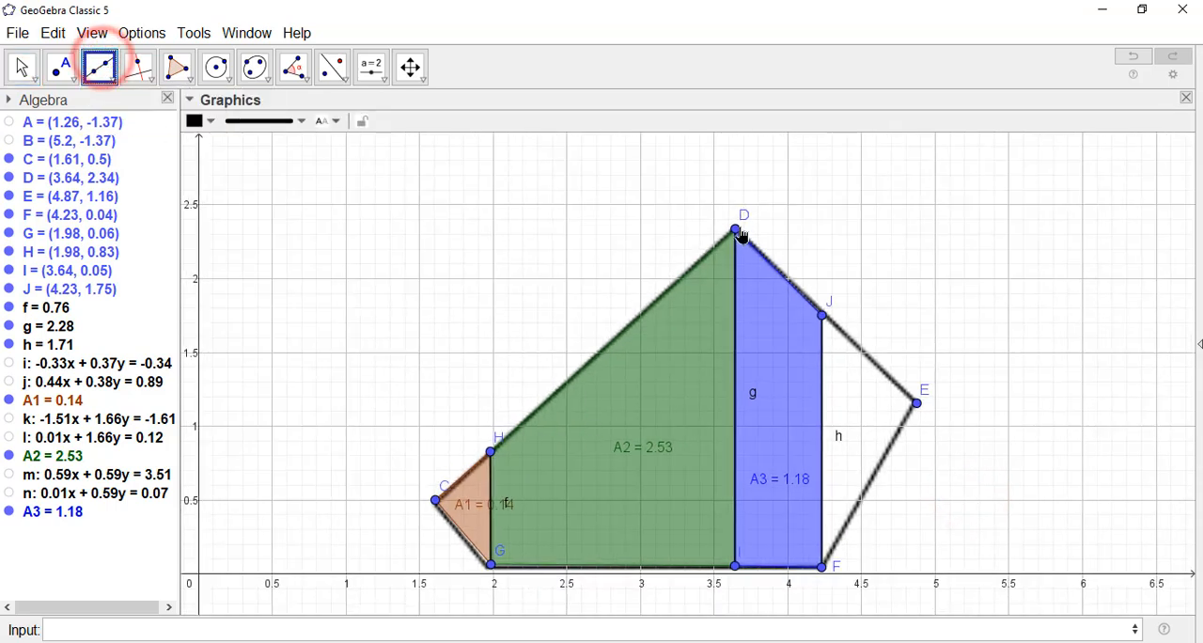
left_click(823, 319)
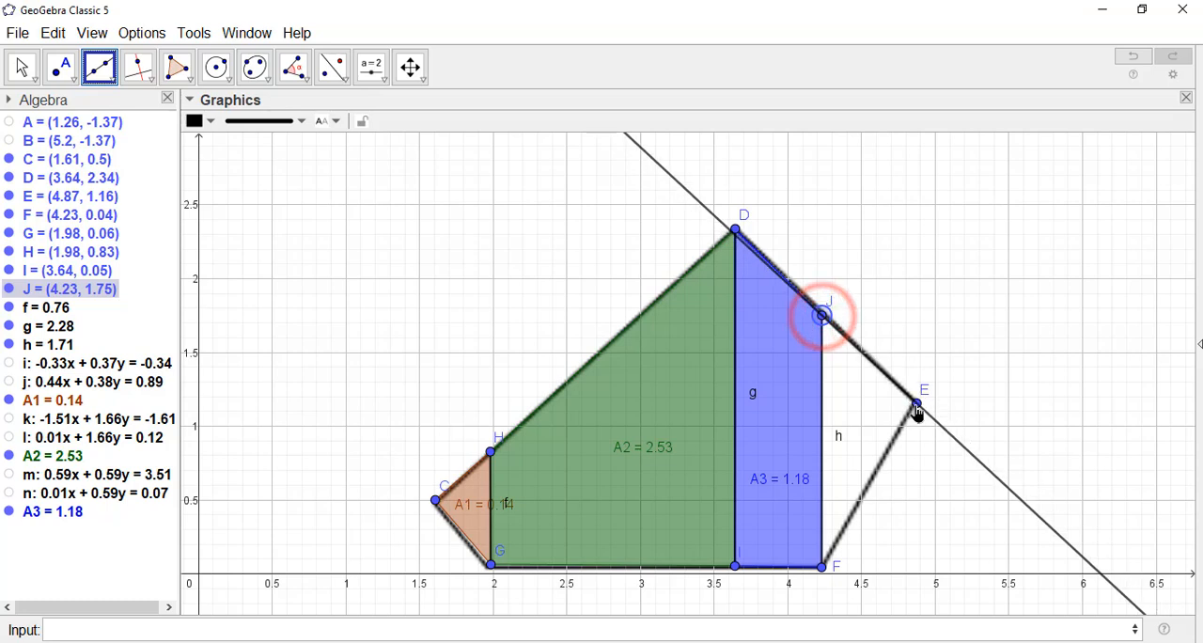
left_click(927, 420)
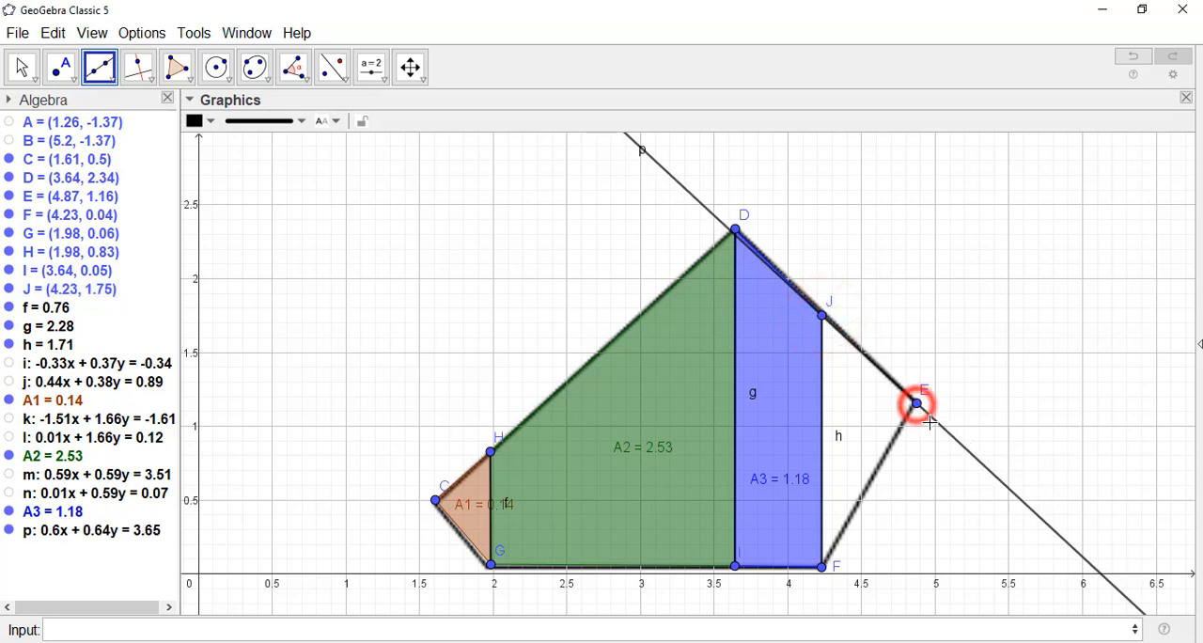
left_click(822, 569)
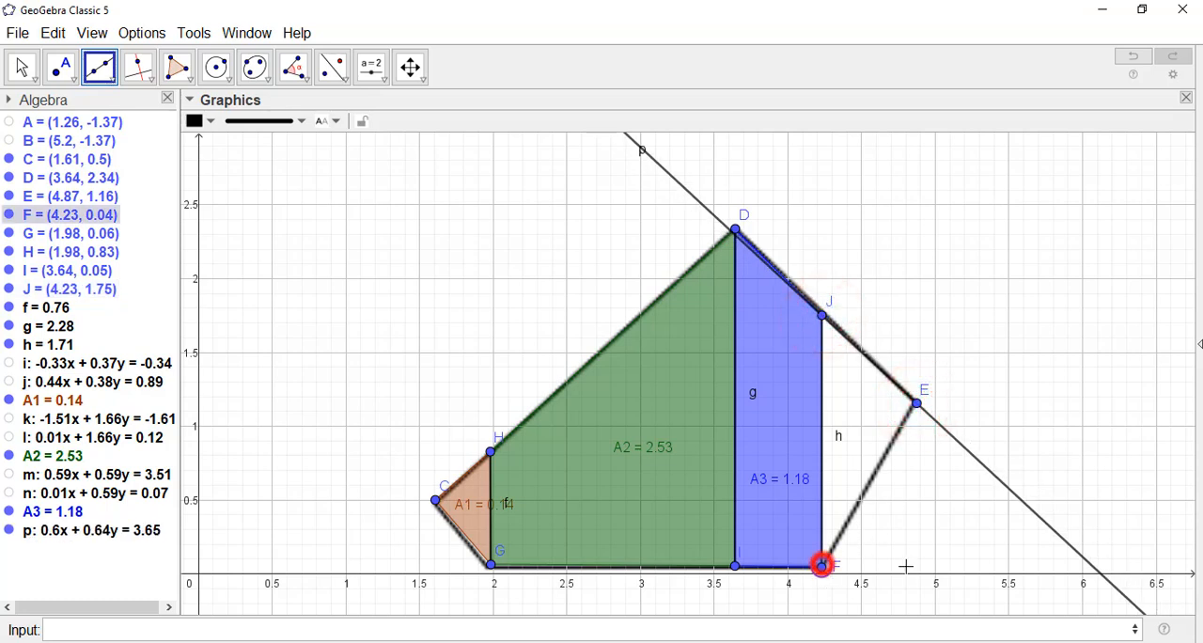
left_click(919, 410)
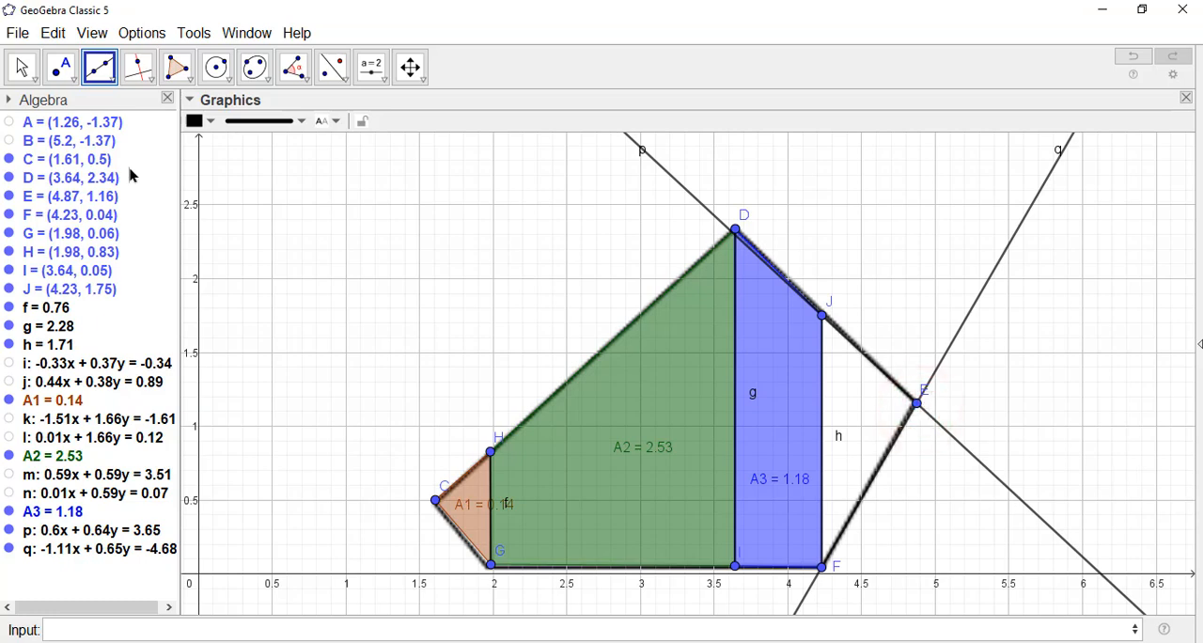
Step: Compute the integral between lines p and q from x = 4.23 to x = 4.87
left_click(22, 67)
left_click(400, 624)
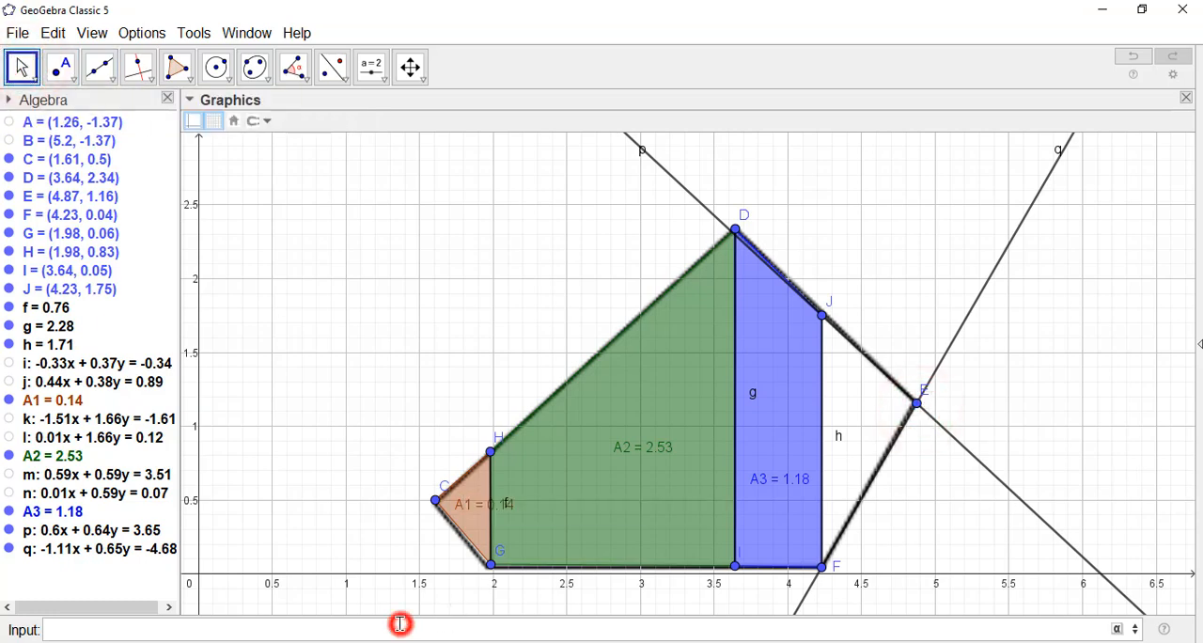
type("inte")
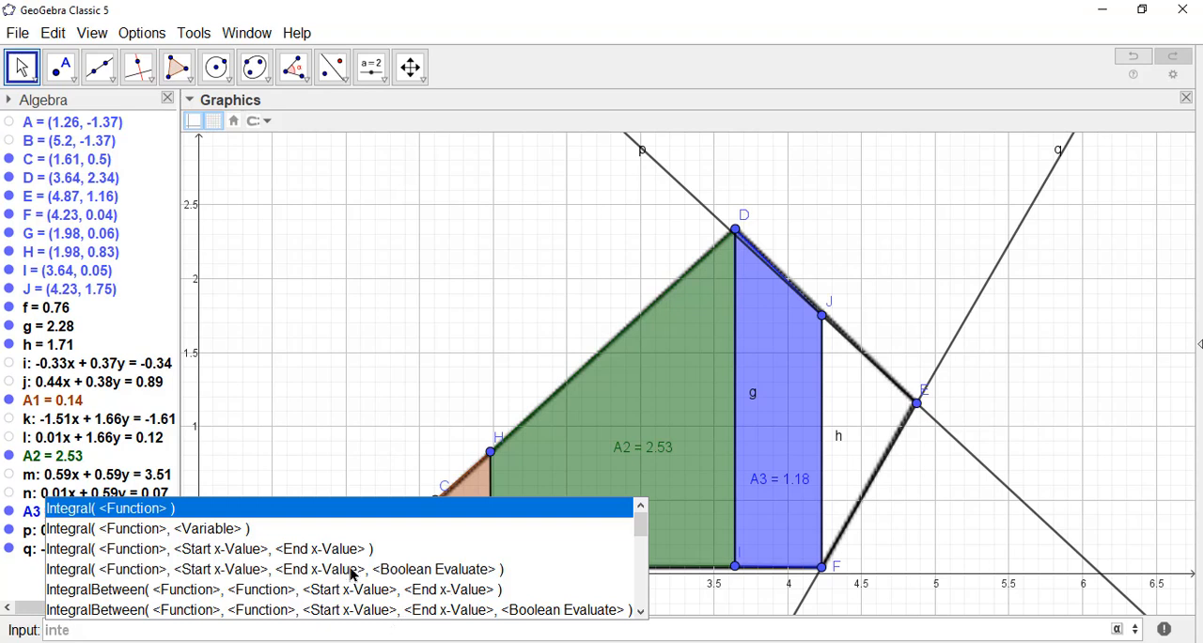
left_click(305, 589)
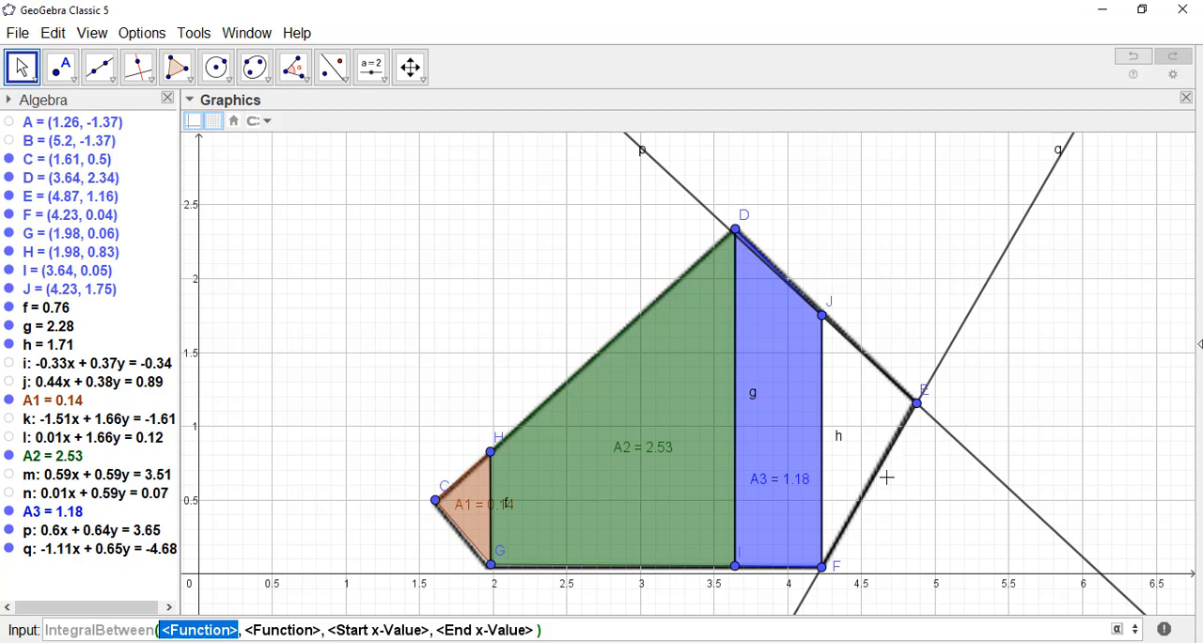
type("p")
key("Tab")
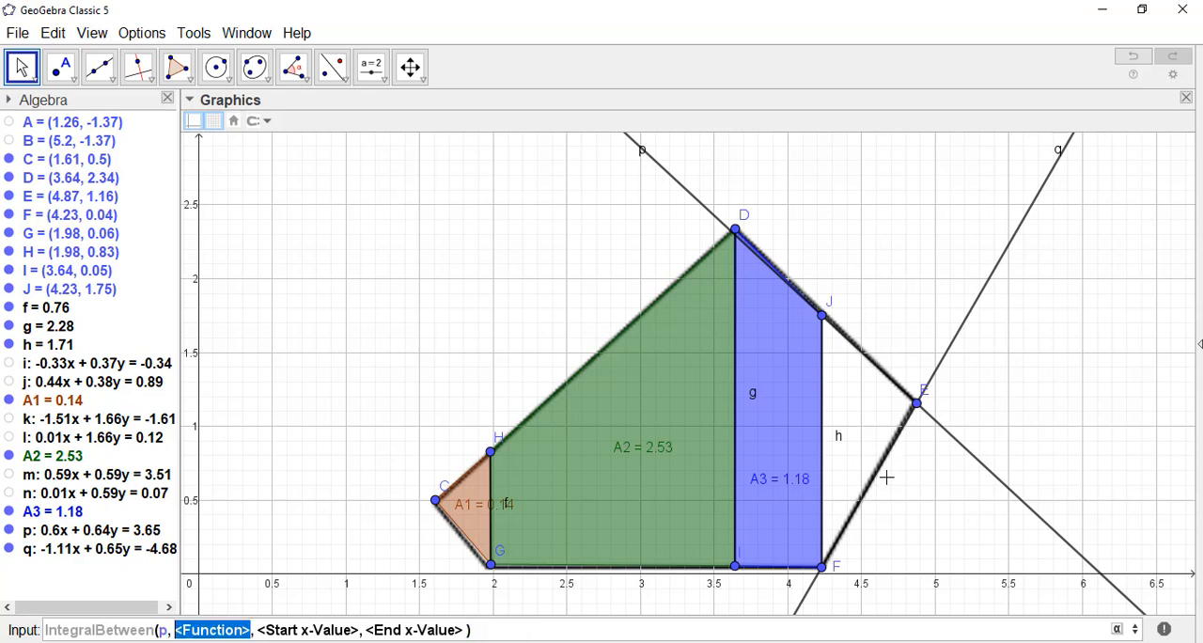
type("q")
key("Tab")
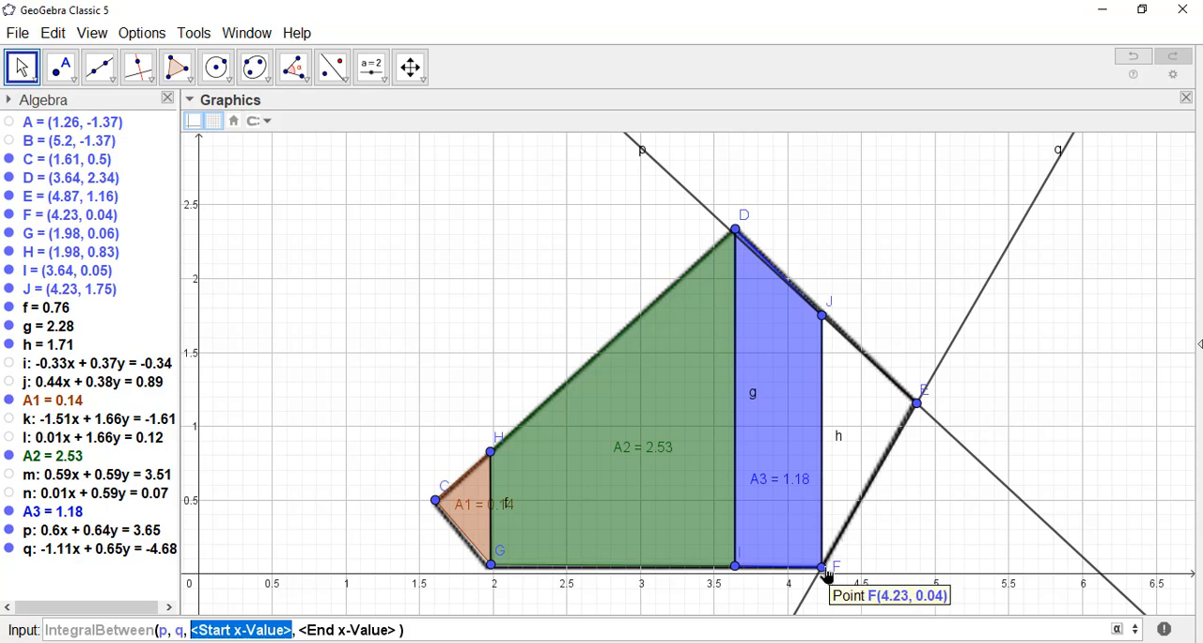
type("4.23")
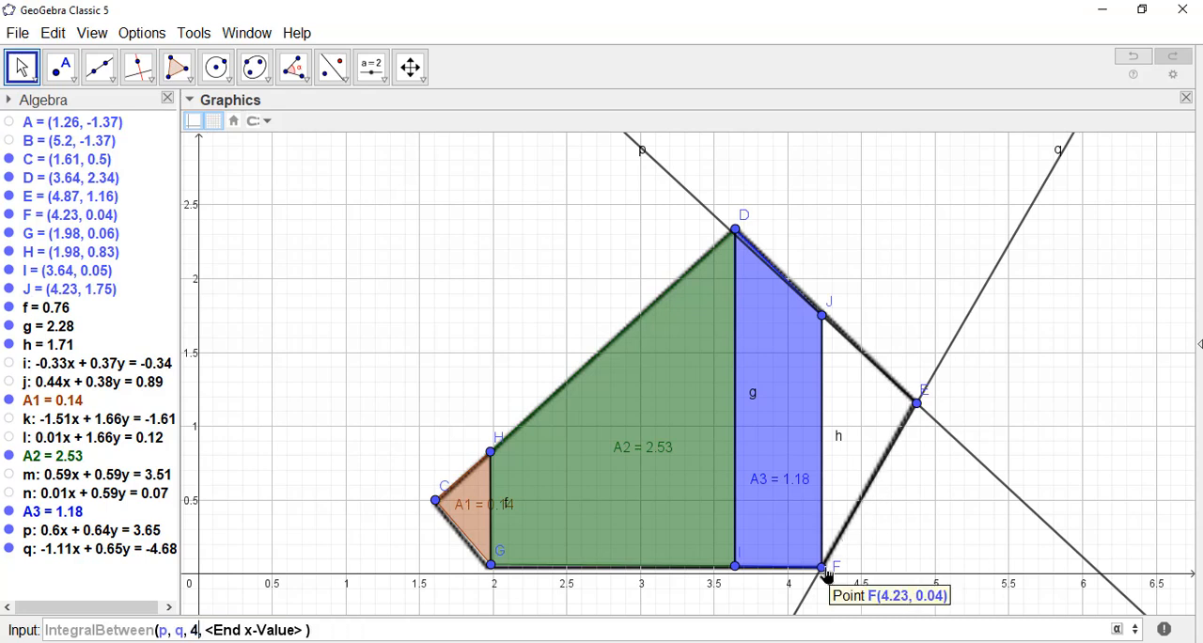
key("Tab")
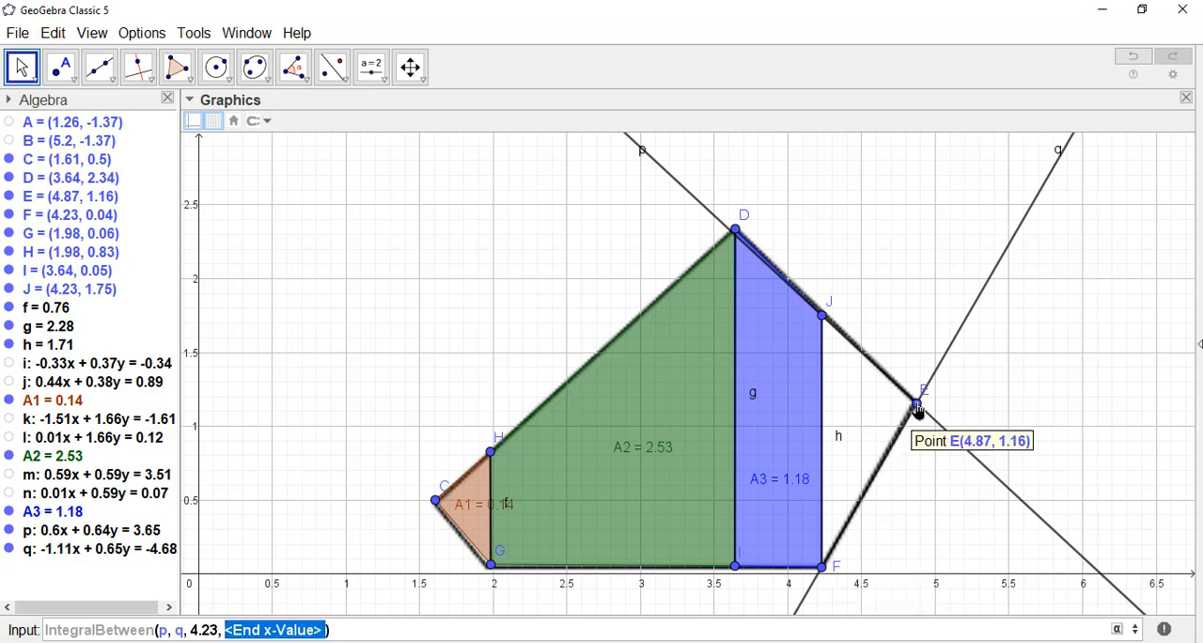
type("4.87")
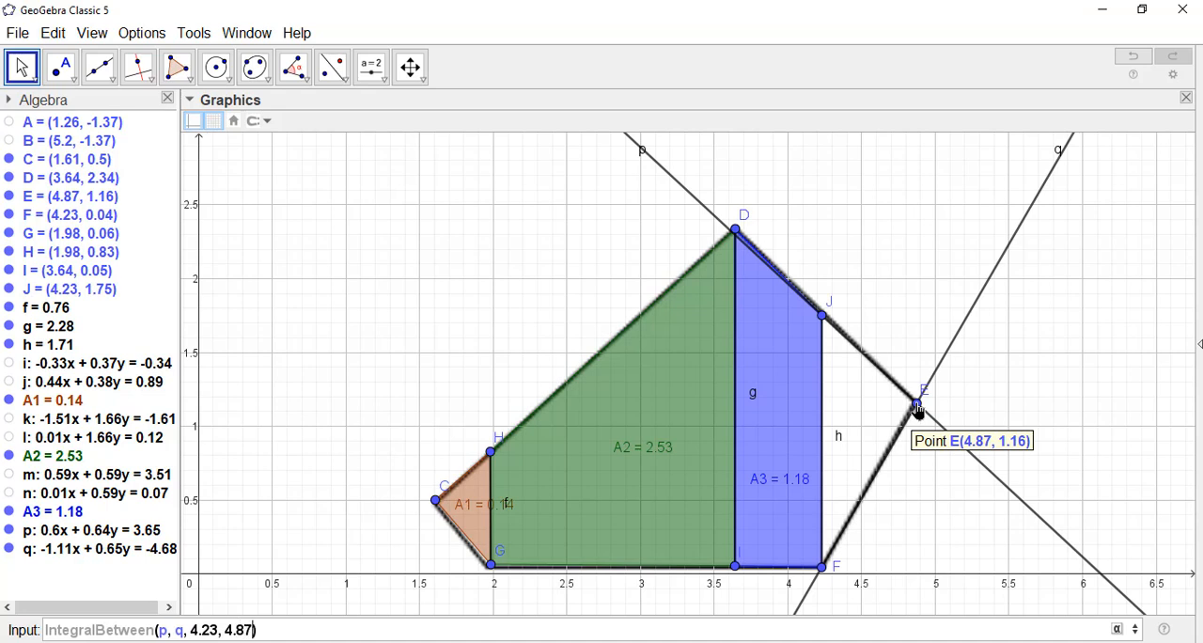
key("Return")
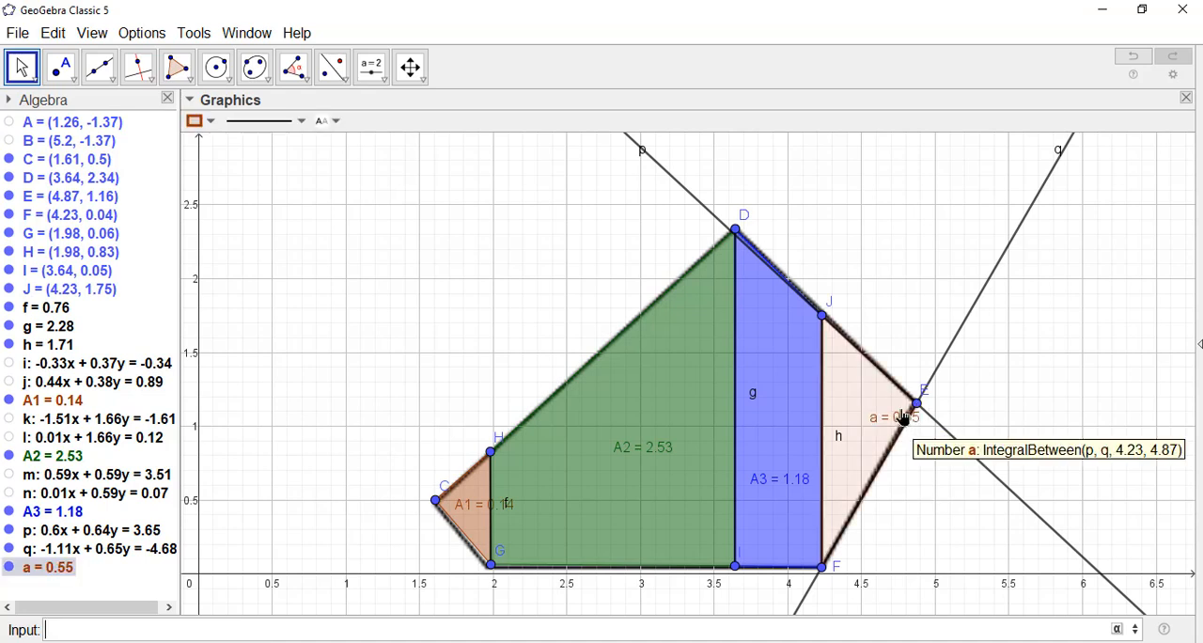
Step: Move the label of integral a inside region JFE, and give the region a red fill with higher opacity
left_click(898, 415)
left_click_drag(874, 423, 861, 419)
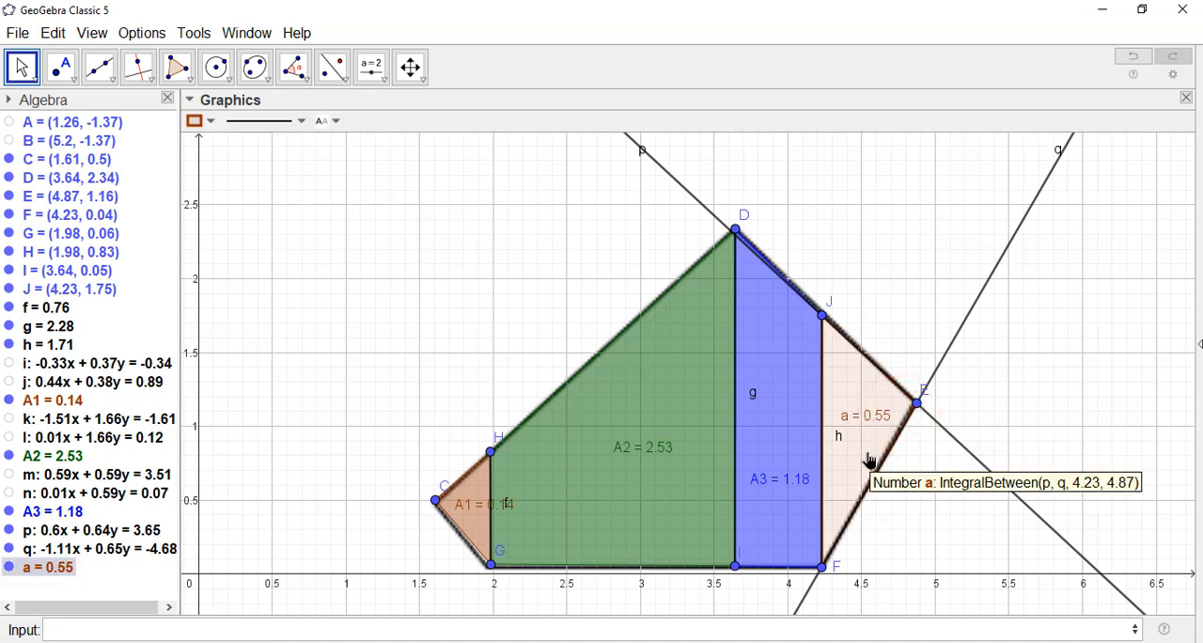
left_click(869, 412)
left_click(197, 122)
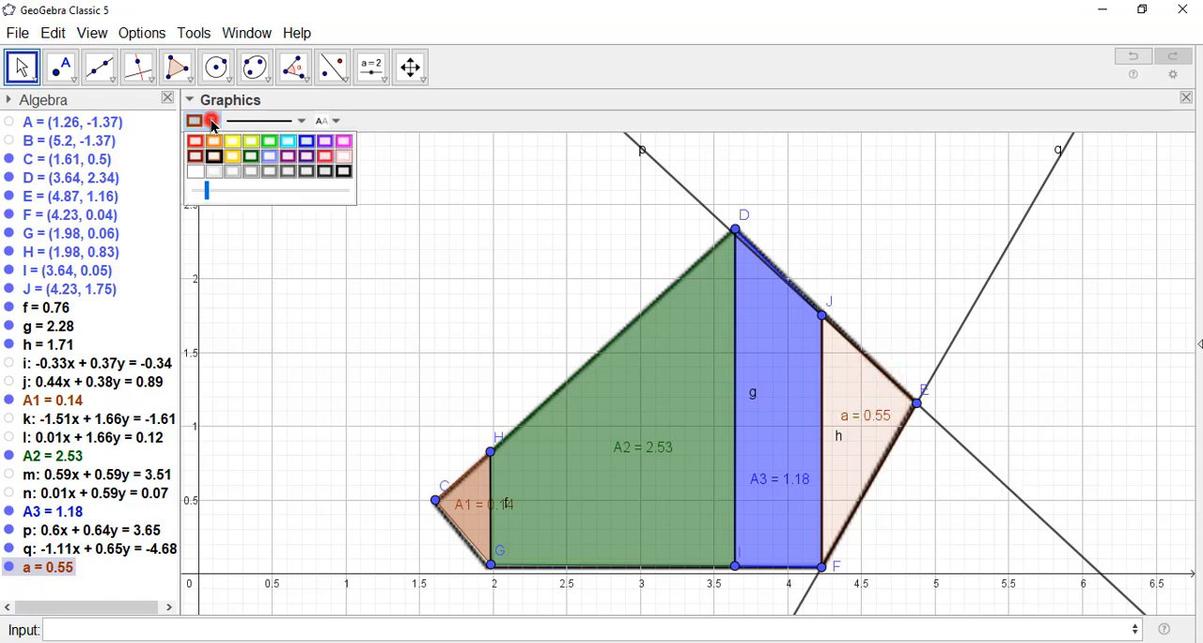
left_click(194, 141)
left_click(244, 188)
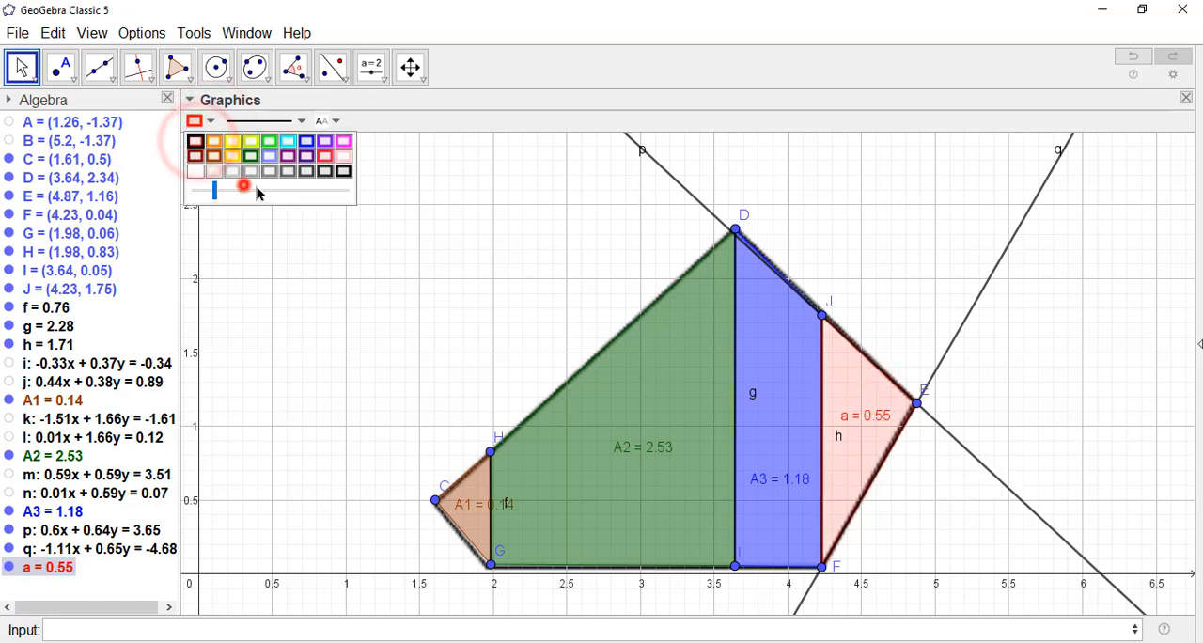
left_click(284, 191)
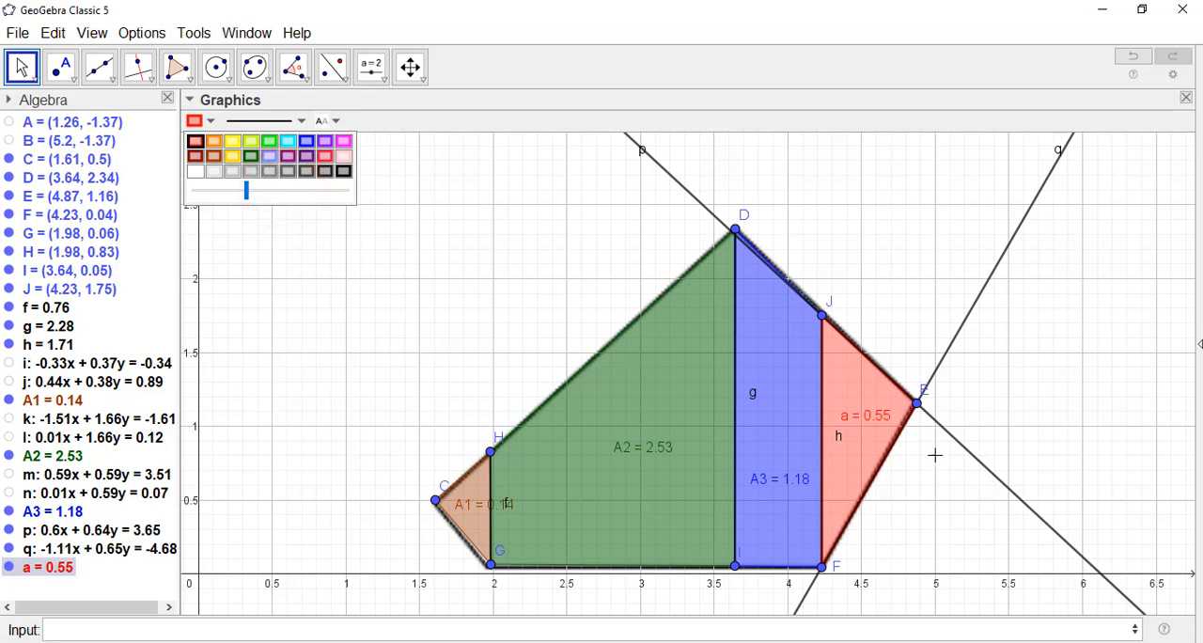
Step: Rename the integral of the red region as A4
right_click(875, 426)
left_click(928, 511)
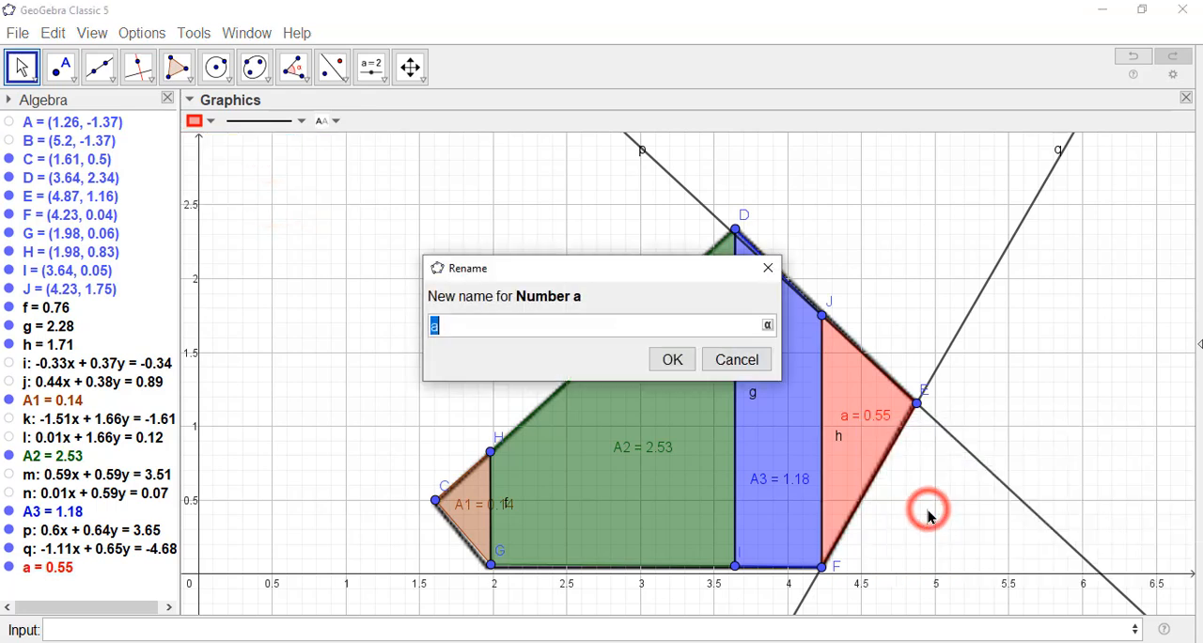
type("A4")
key("Return")
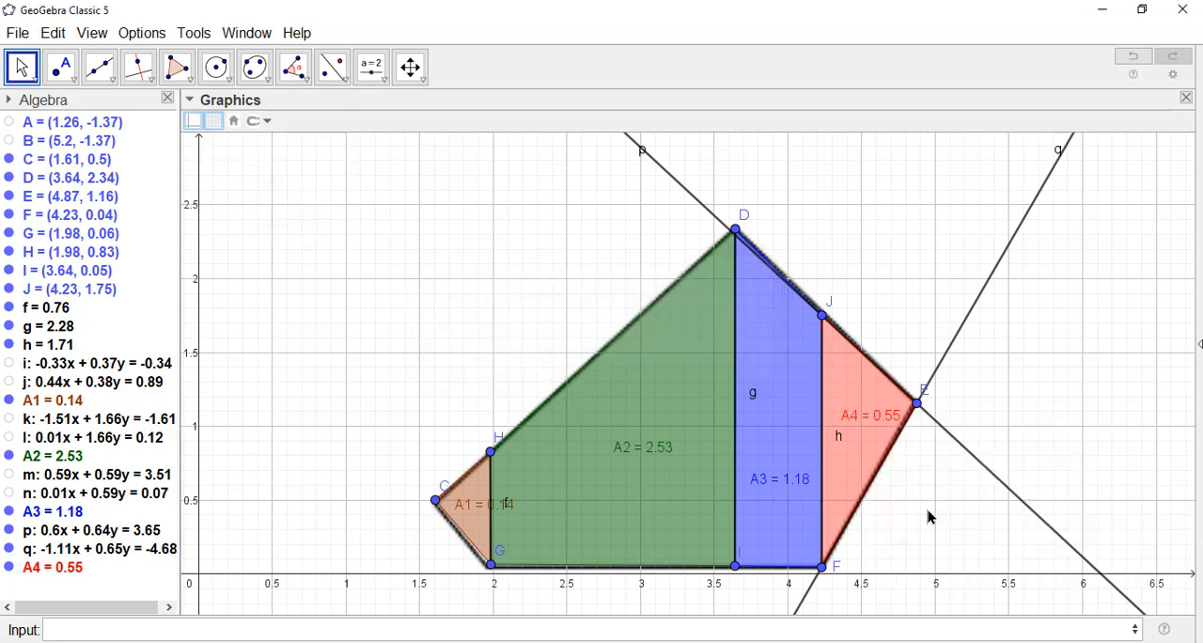
left_click(966, 495)
Step: Hide lines p and q from the drawing
left_click(11, 531)
left_click(9, 549)
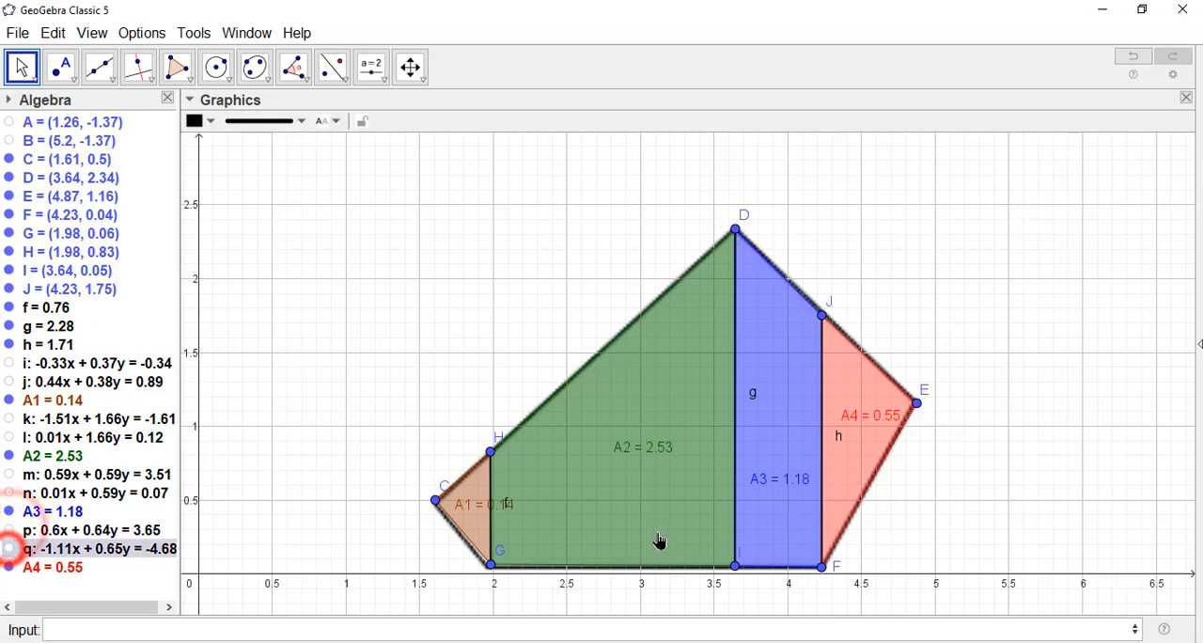
scroll(929, 525, "up", 1)
scroll(929, 525, "up", 1)
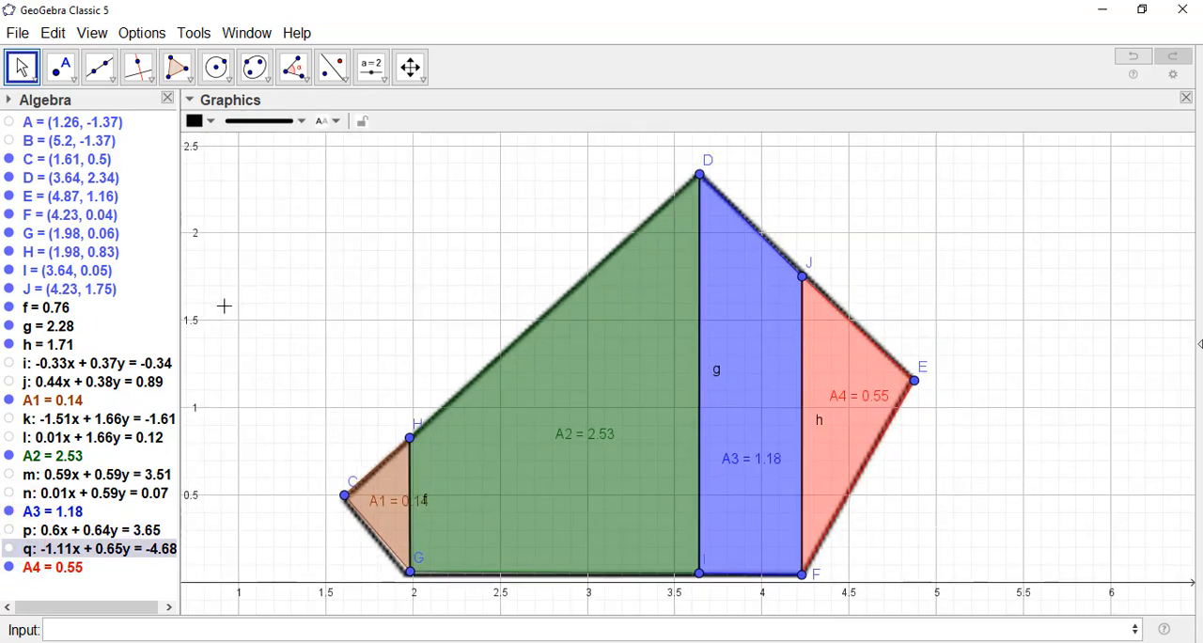
Step: Hide the coordinate axes and the grid
left_click(250, 178)
left_click(191, 120)
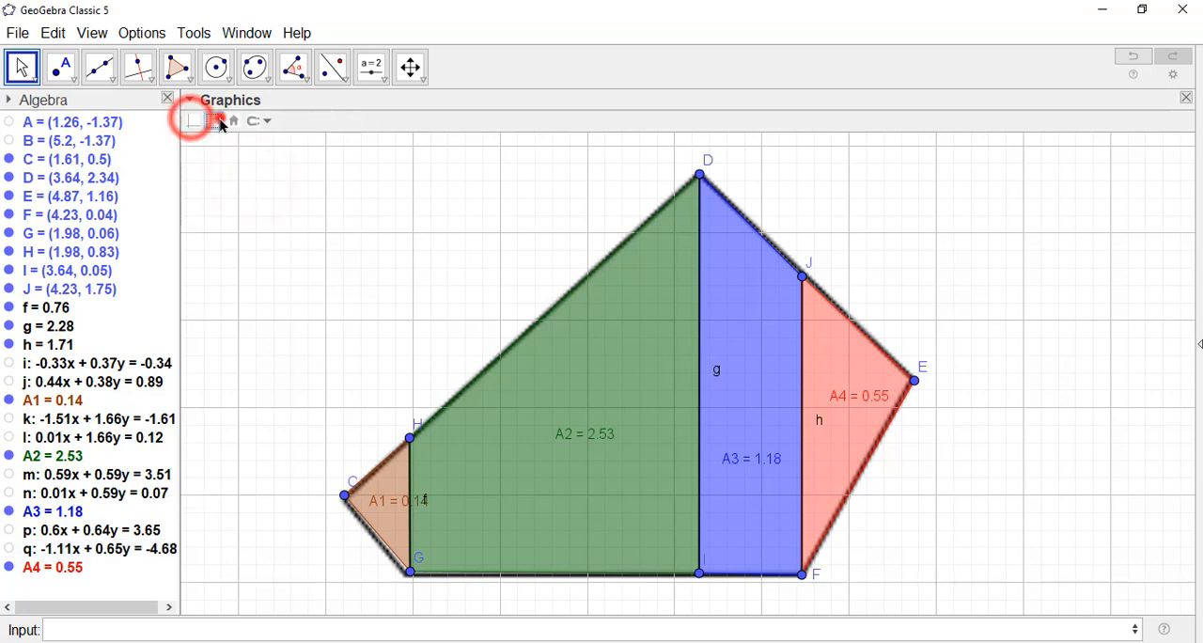
left_click(219, 122)
type("tOT")
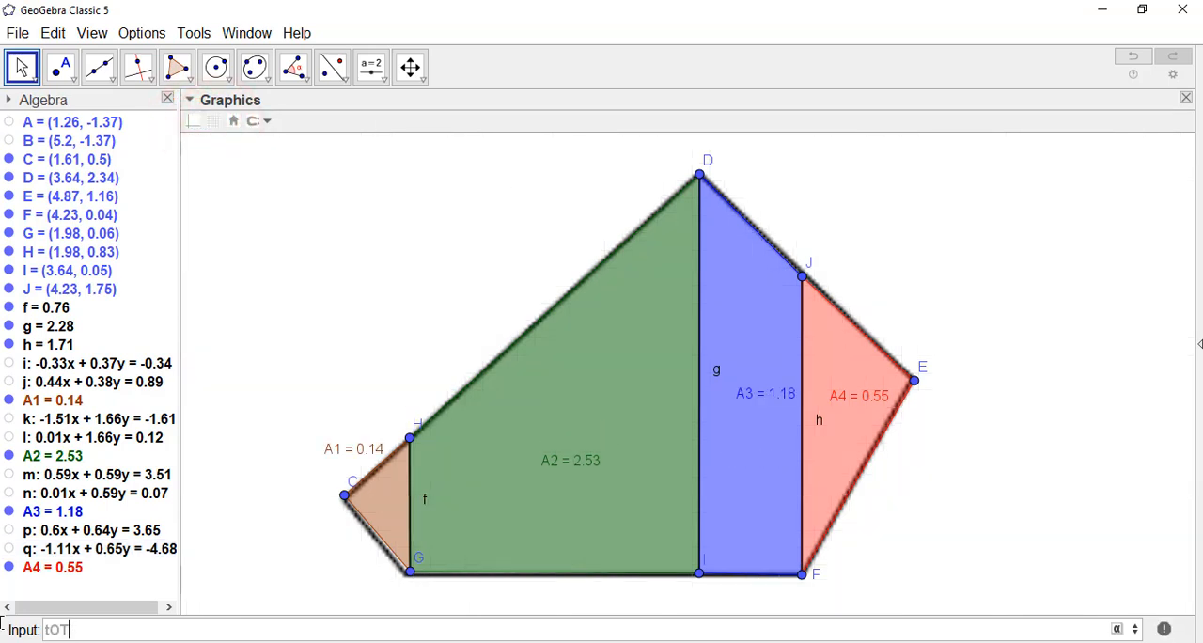
key("BackSpace")
key("BackSpace")
key("BackSpace")
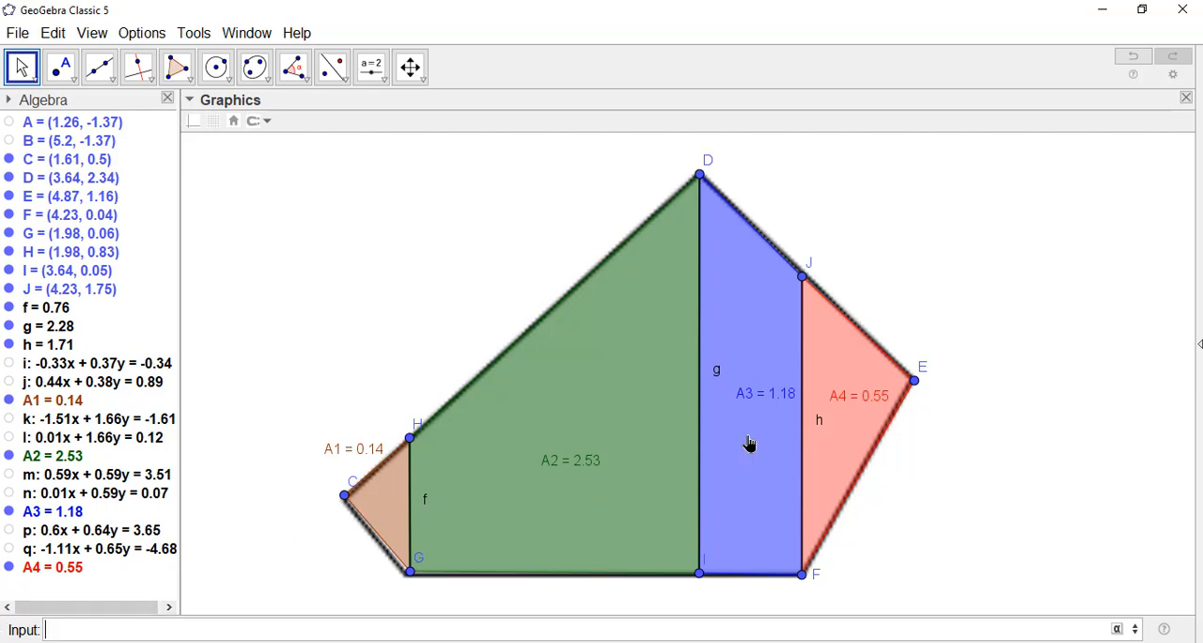
Step: Define the pentagon's total area as TOTAL=A1+A2+A3+A4
mouse_move(833, 428)
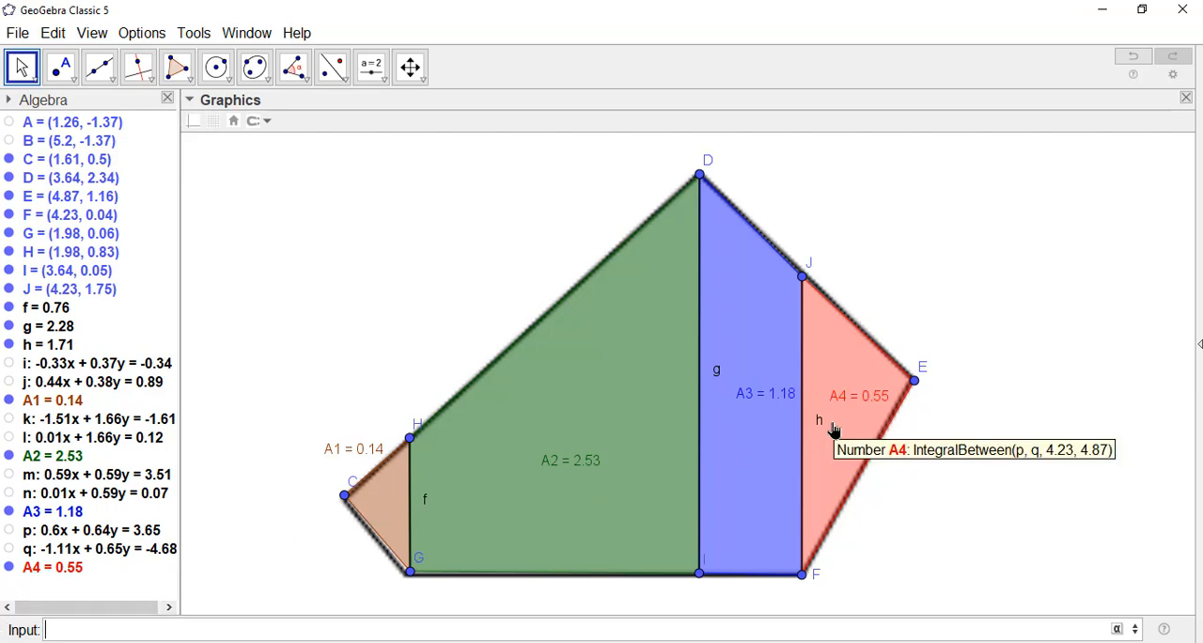
mouse_move(383, 496)
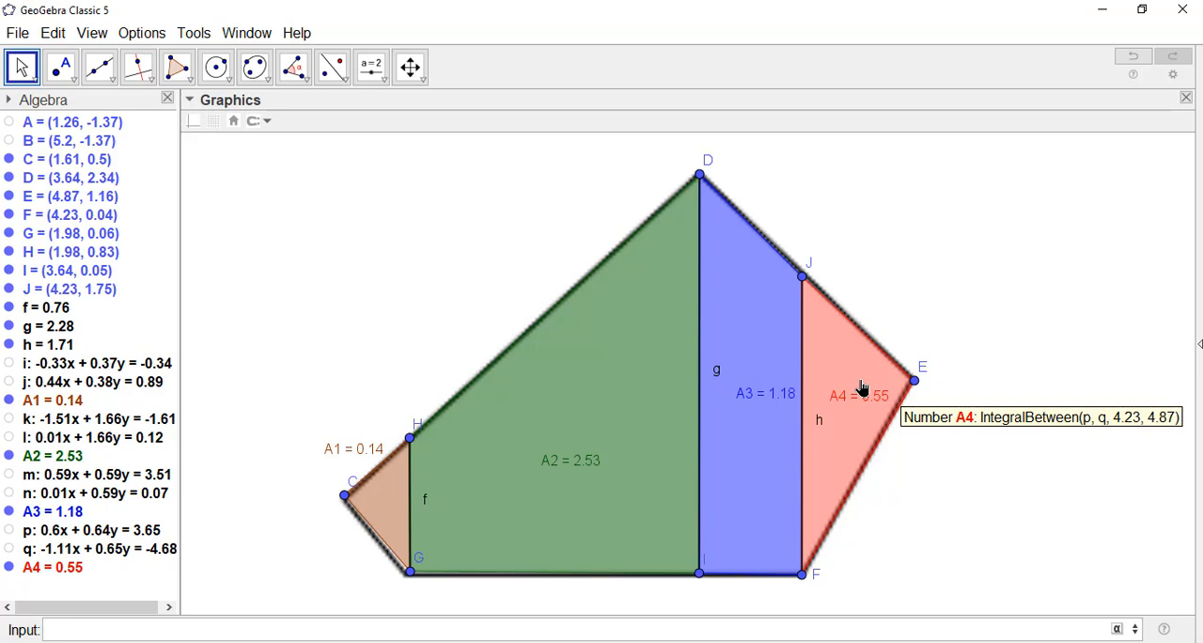
left_click(124, 628)
type("TOTAL")
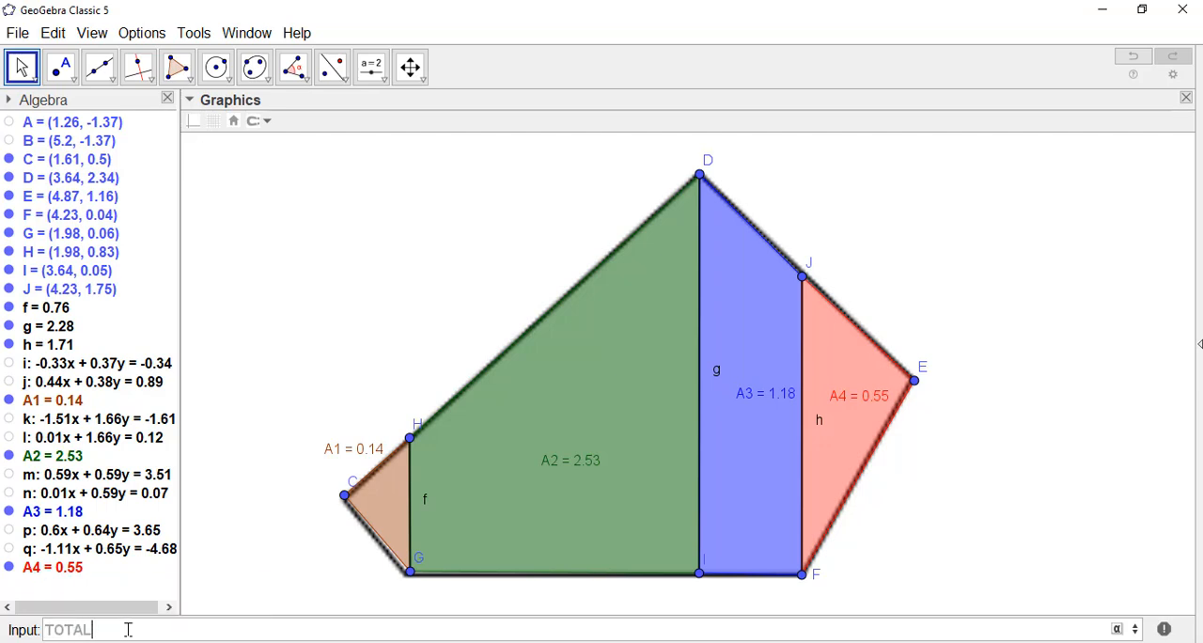
type("=A1+A2+A3+A4")
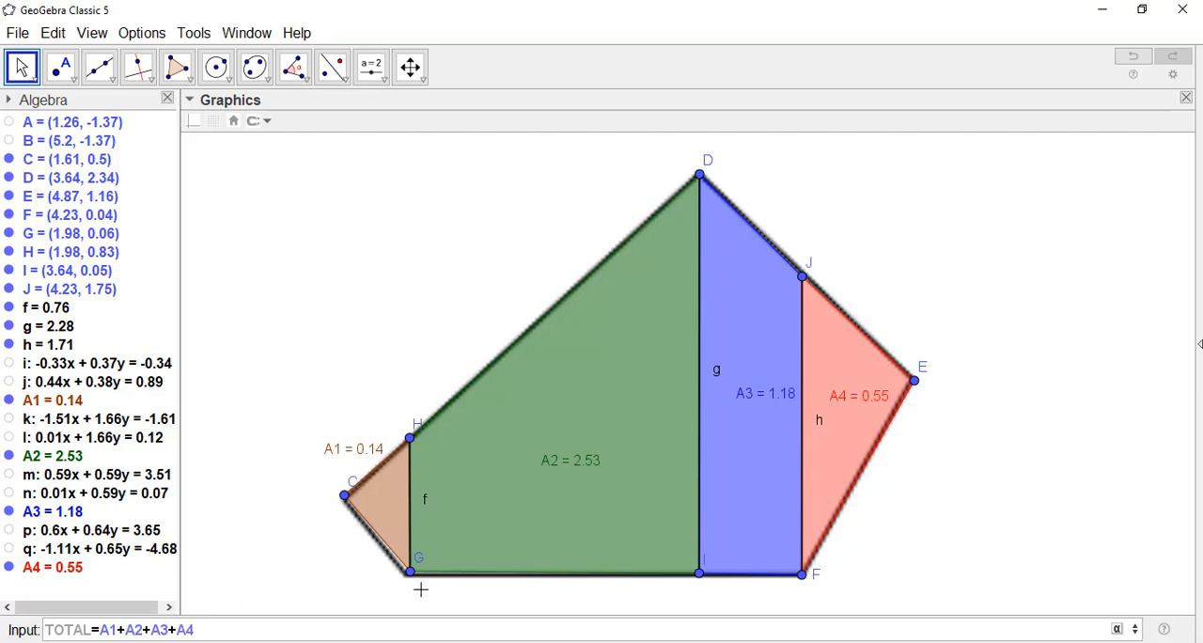
key("Return")
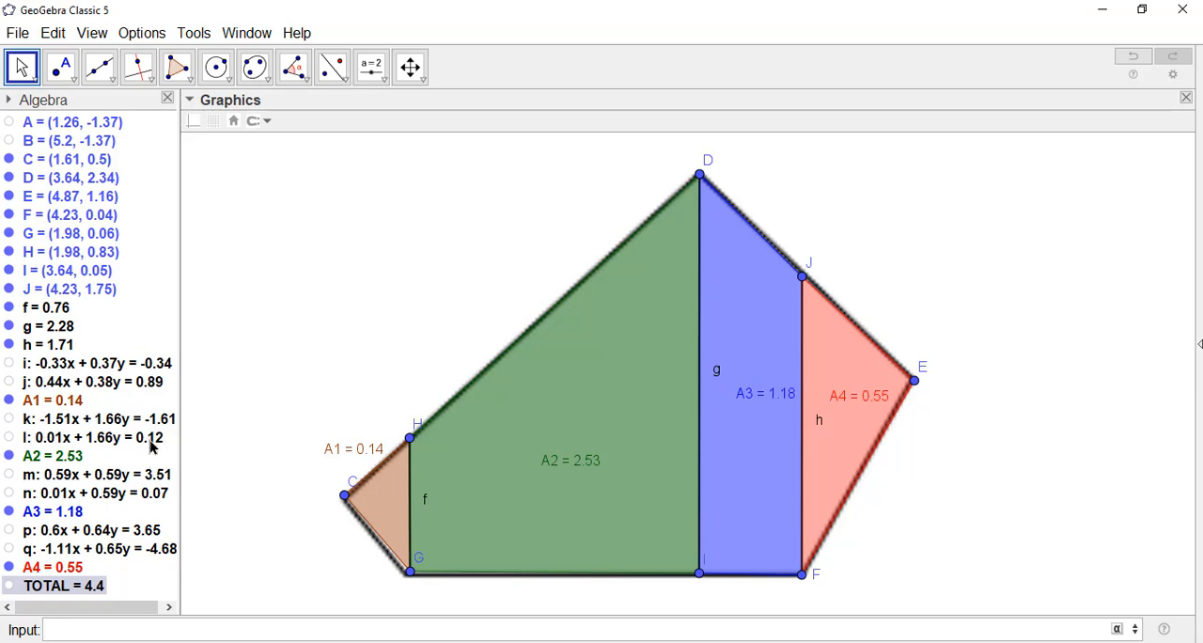
Step: Place the TOTAL value as a text object in the empty area beyond the pentagon's edge DE
left_click(62, 588)
left_click_drag(1006, 237, 1008, 235)
left_click(1064, 280)
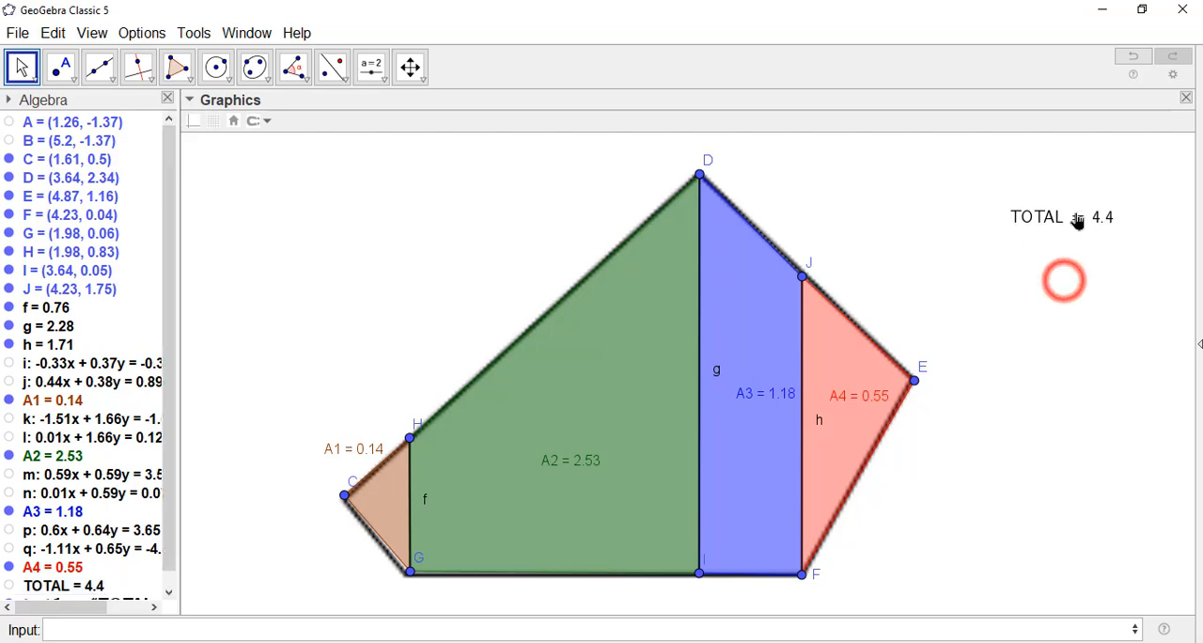
Step: Make the TOTAL text bold and Large, and move it beside point D above edge DE
left_click(1077, 213)
left_click(273, 120)
left_click(358, 120)
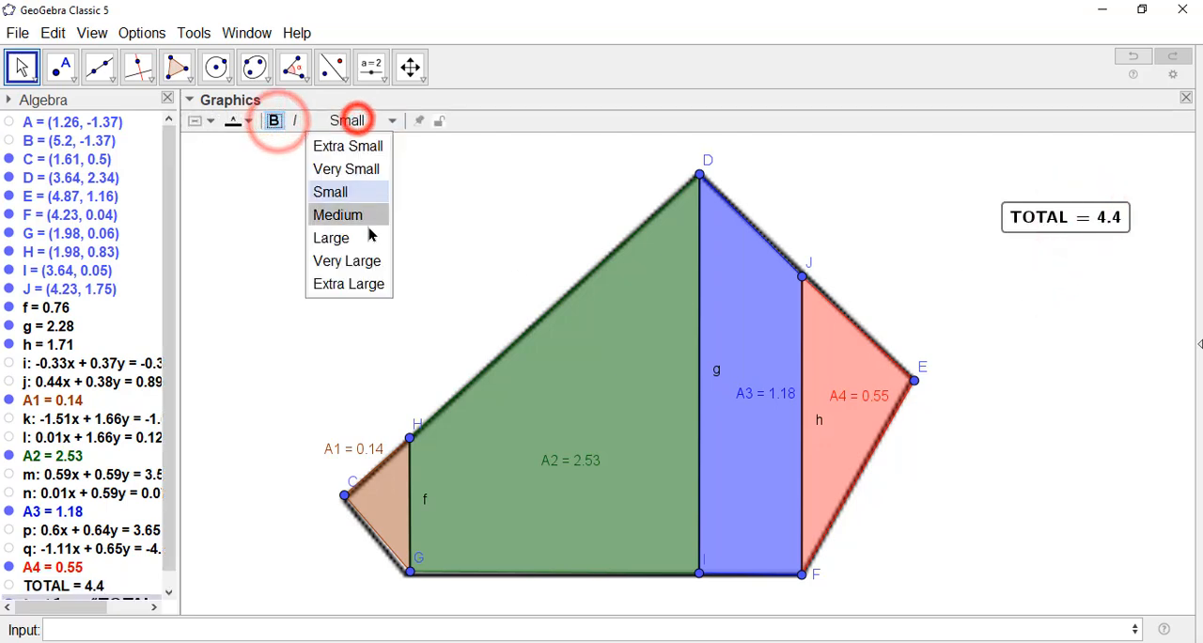
left_click(357, 232)
left_click_drag(874, 210, 902, 199)
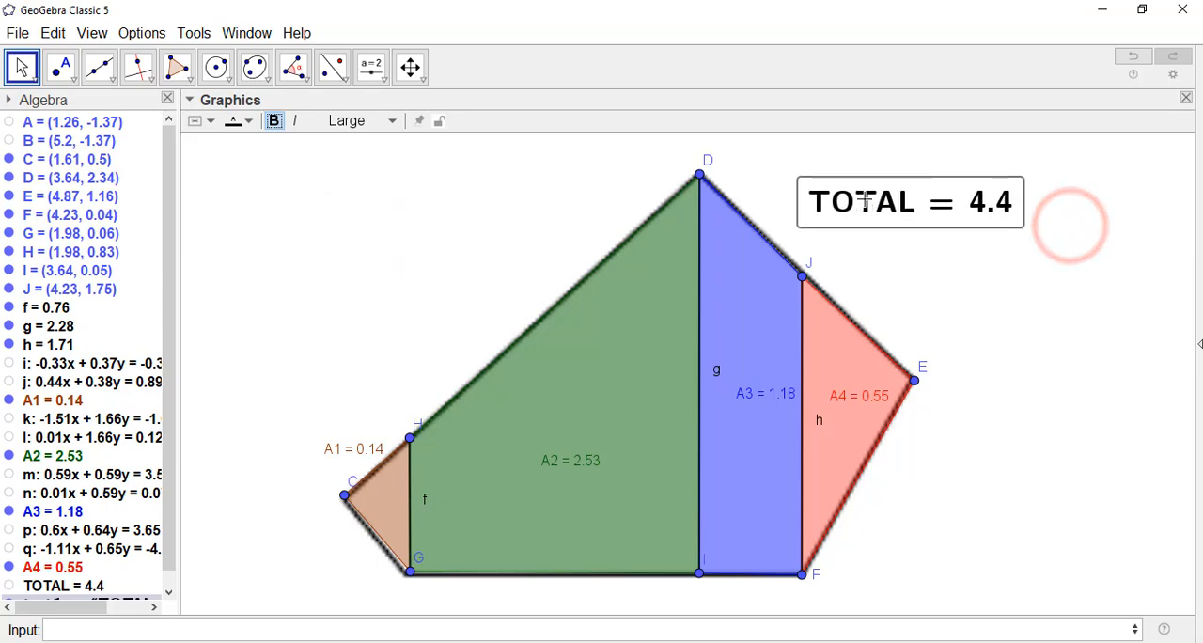
left_click(1096, 351)
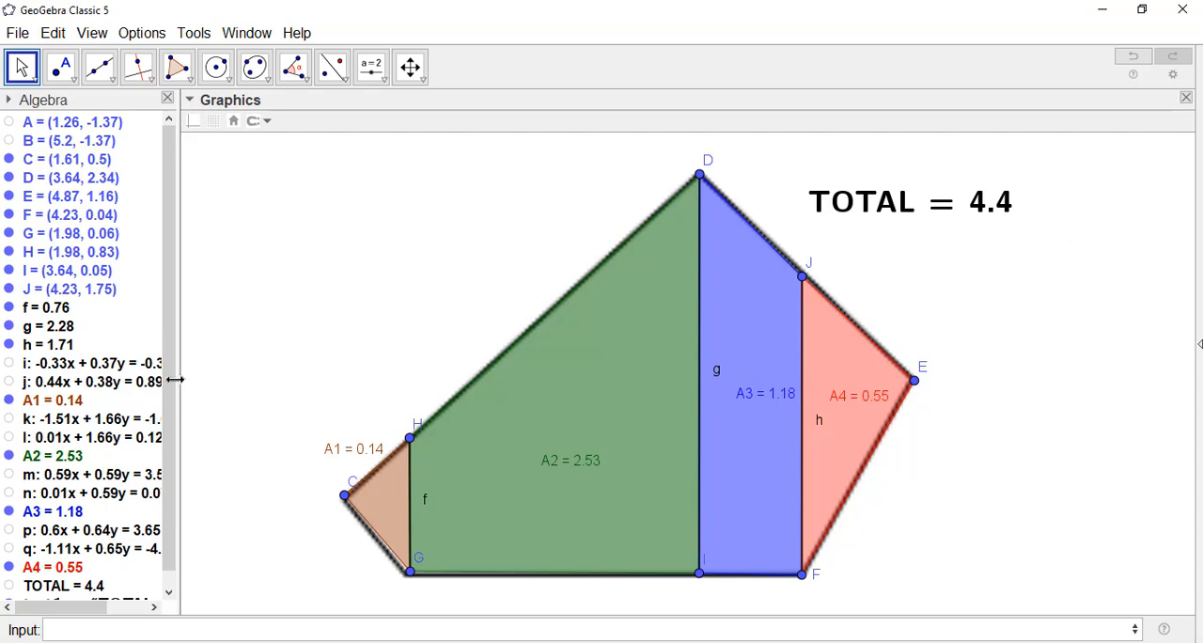
Step: Create a polygon through points D, C, G, F and E, and check its area in the widened object list
left_click_drag(161, 366, 174, 505)
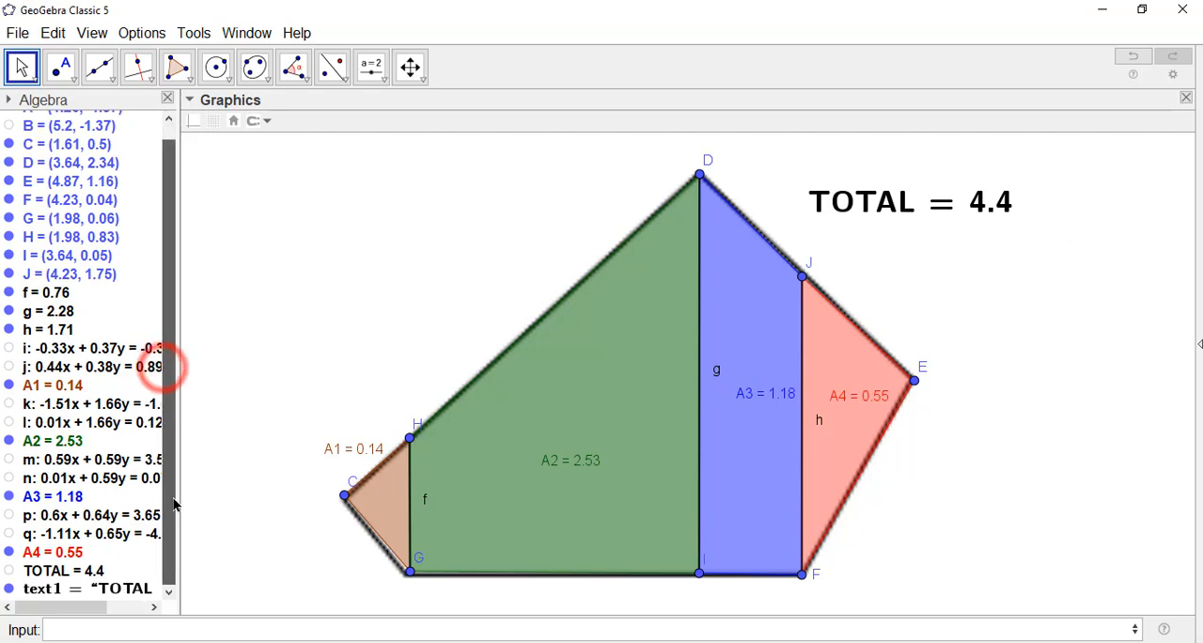
left_click(177, 67)
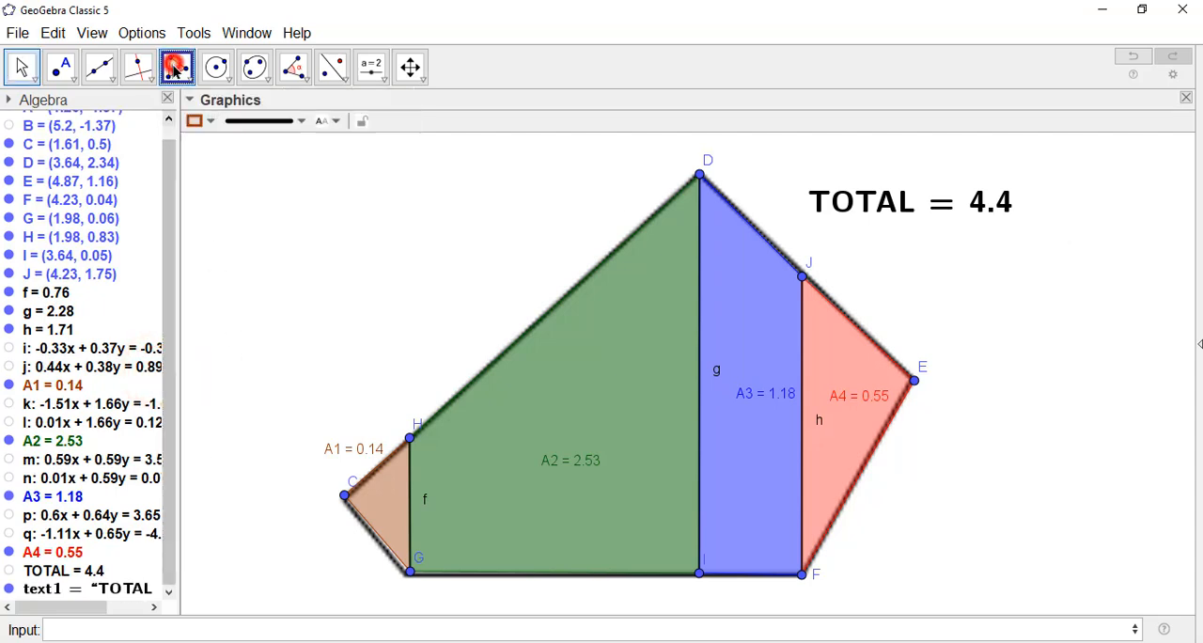
left_click(700, 177)
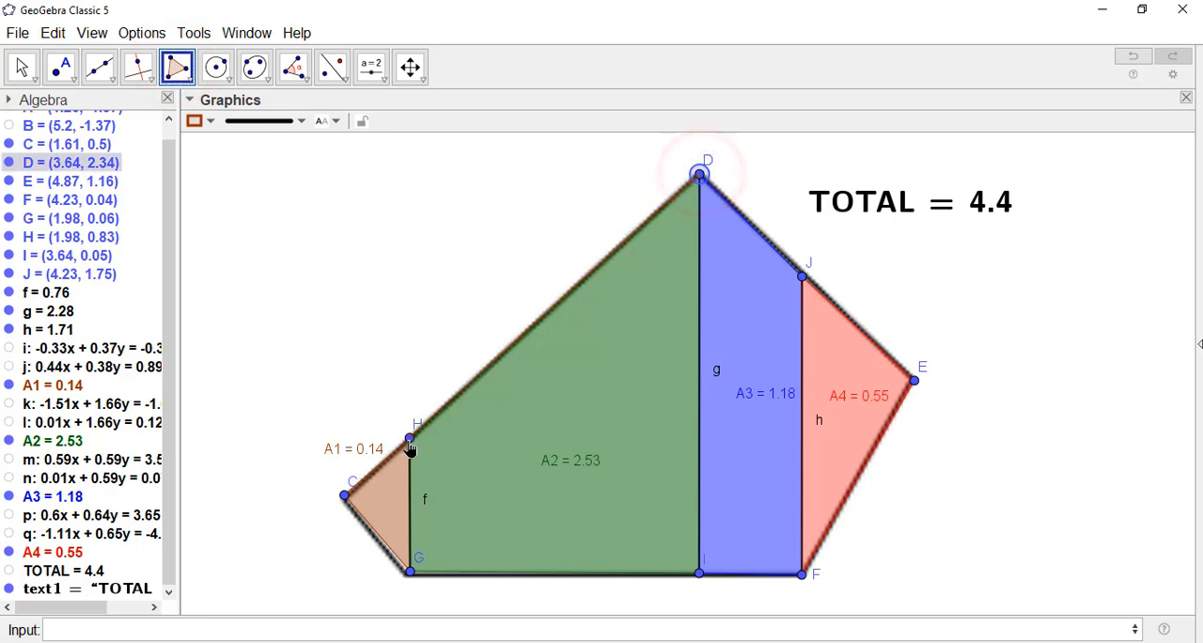
left_click(345, 496)
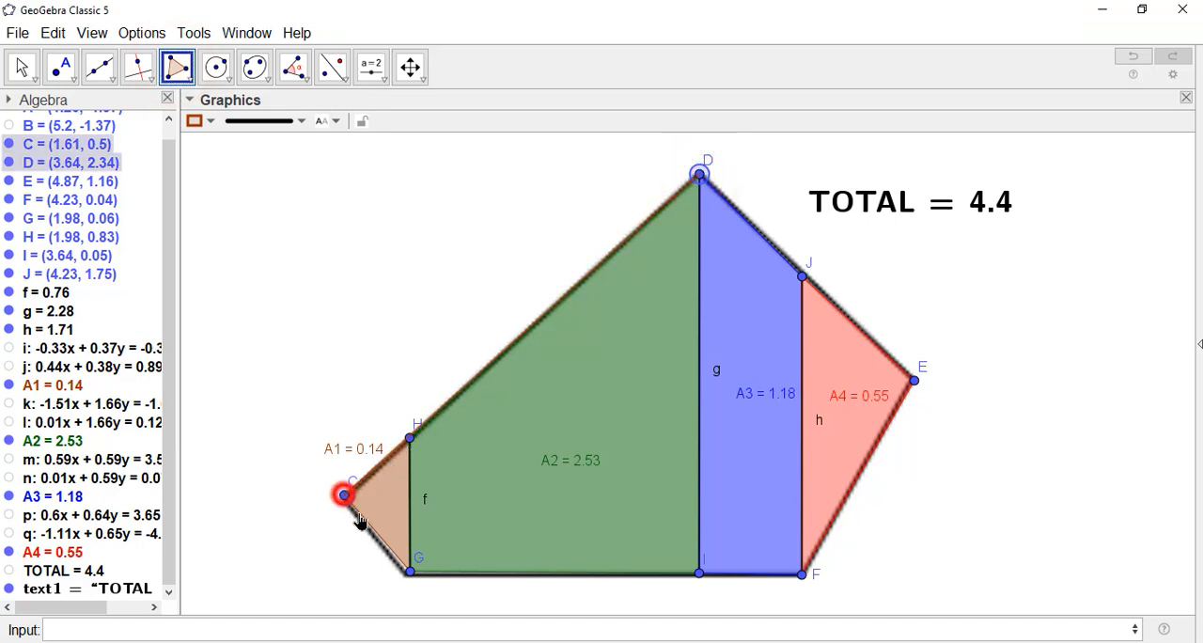
left_click(410, 570)
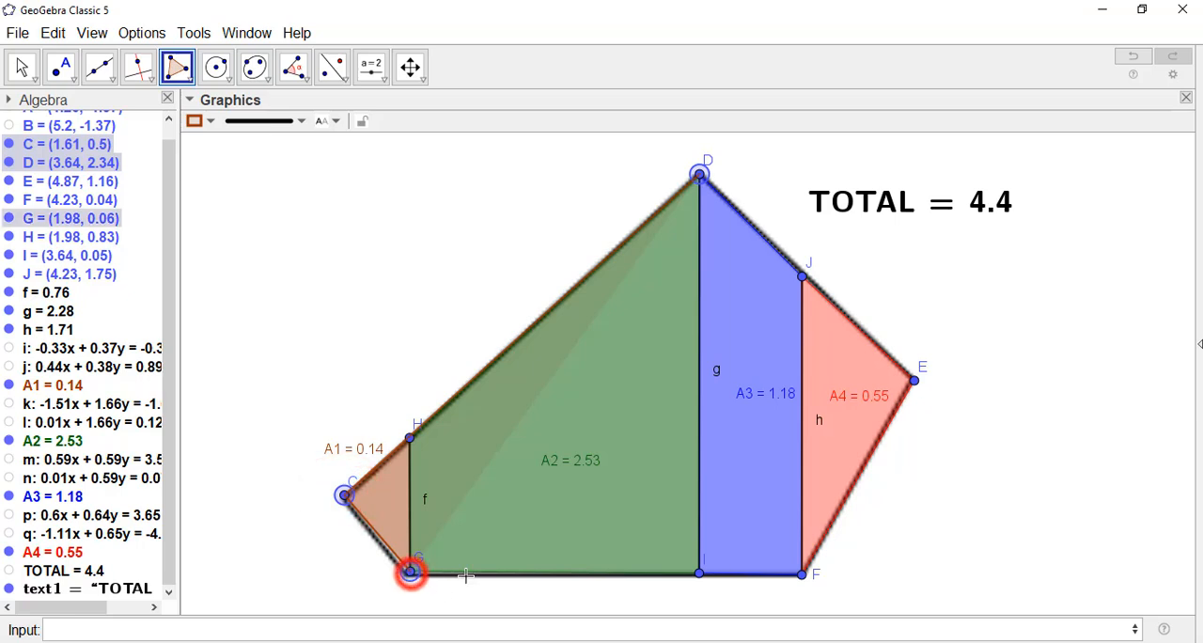
left_click(802, 573)
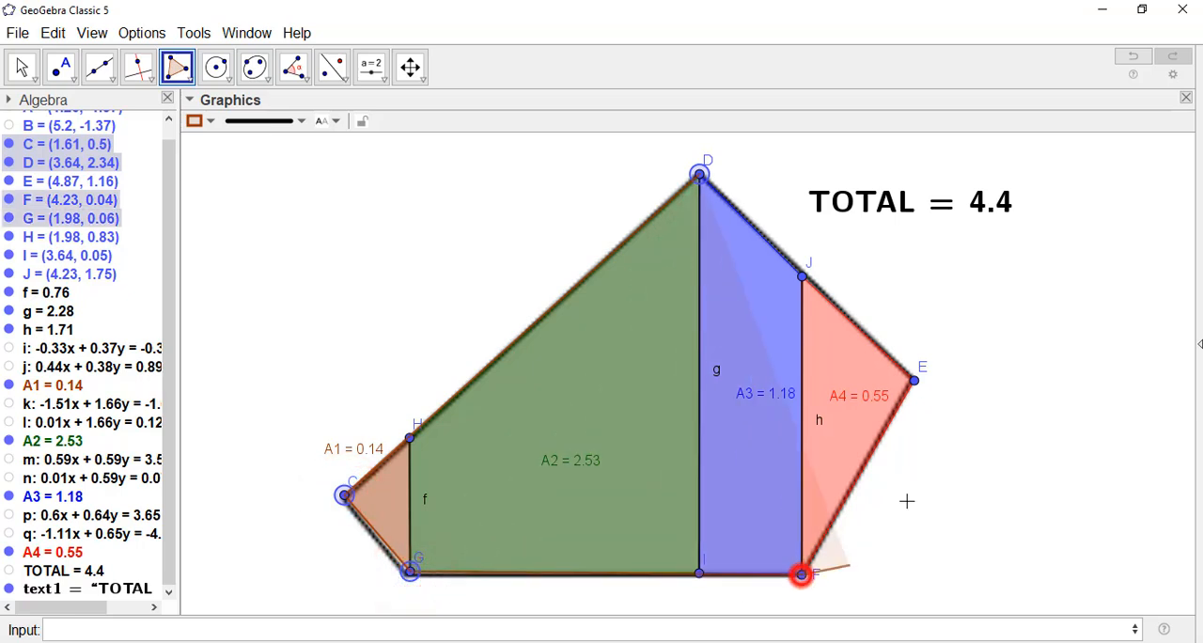
left_click(917, 384)
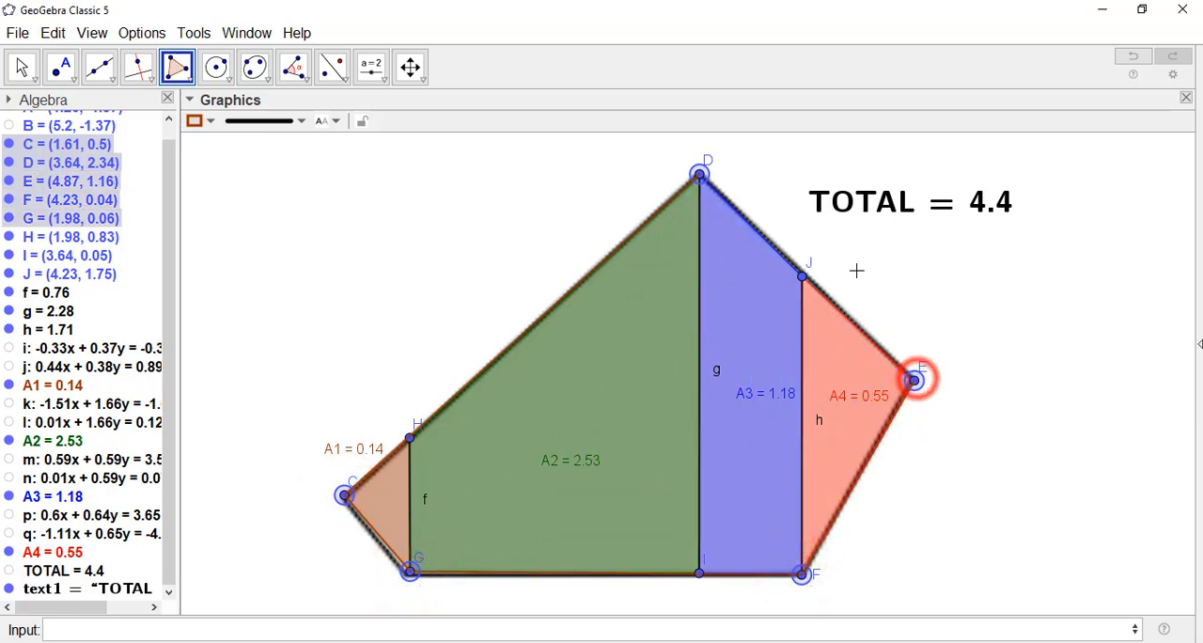
left_click(700, 180)
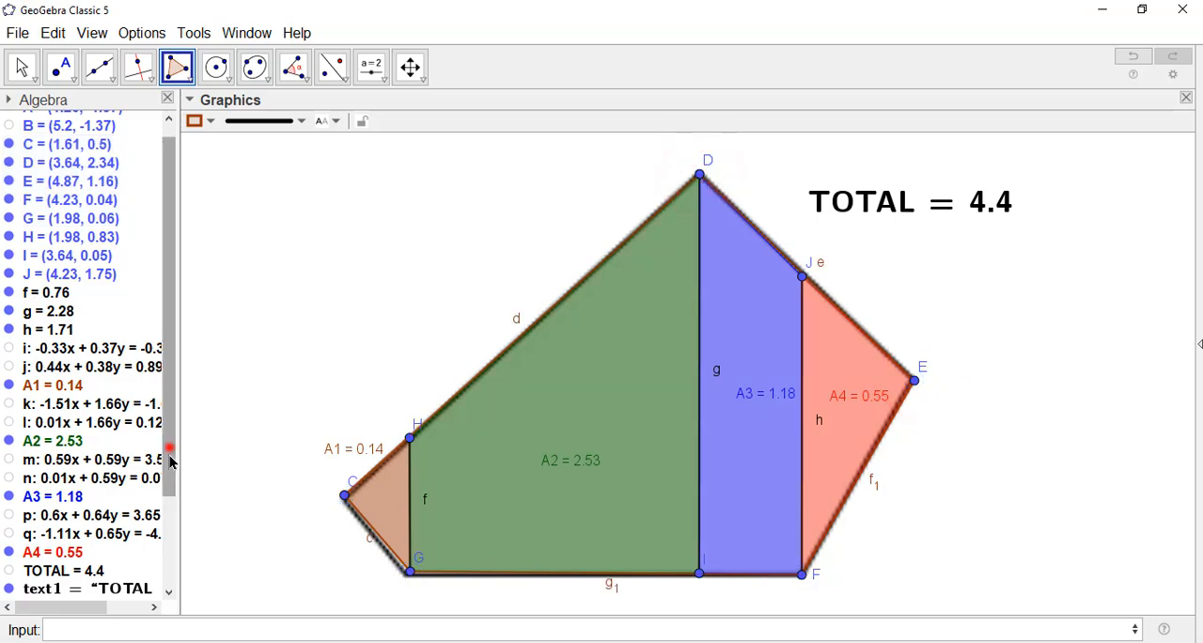
left_click_drag(169, 450, 169, 562)
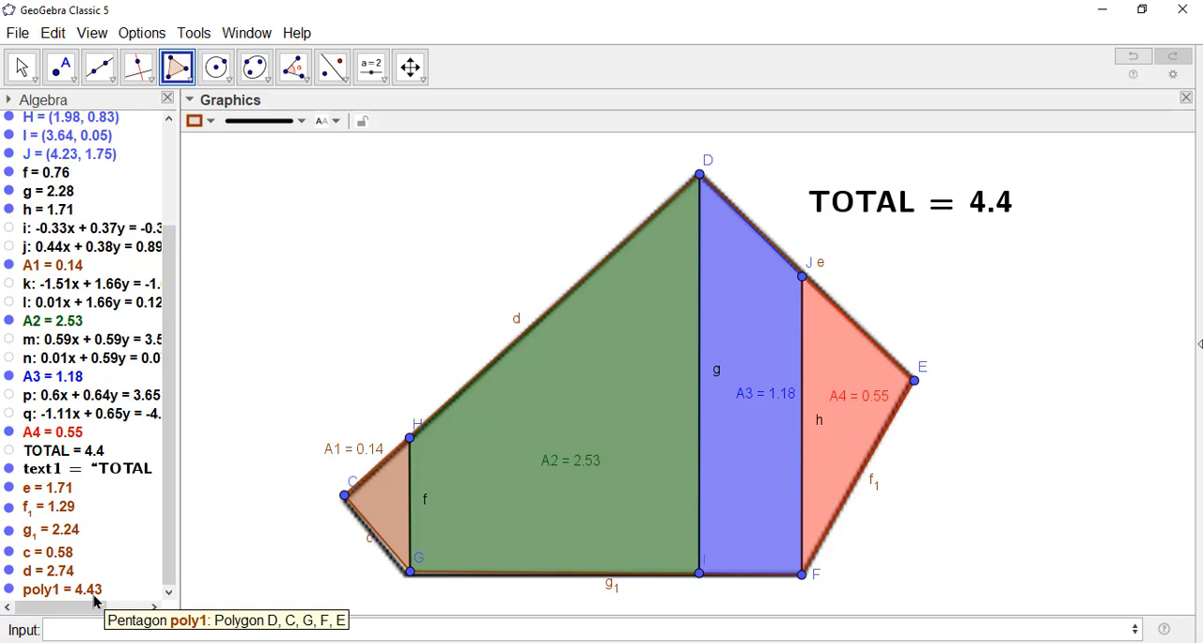
left_click_drag(175, 449, 267, 448)
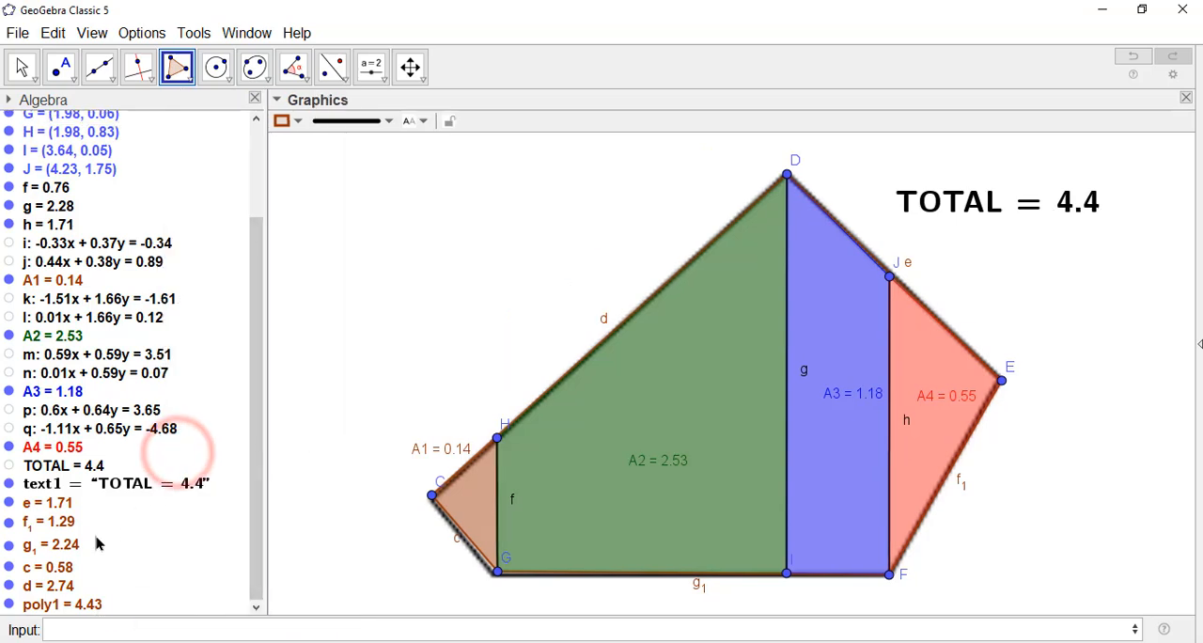